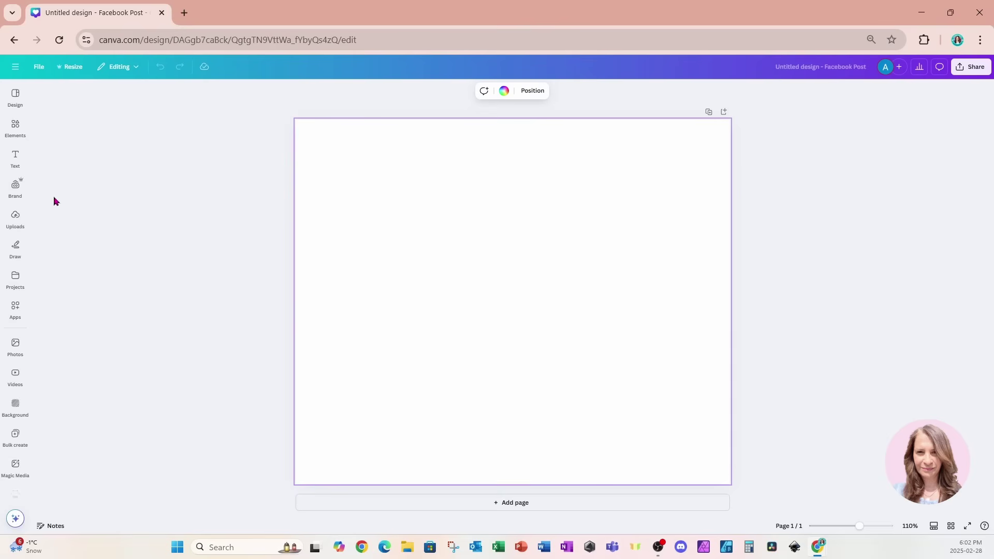
# Step: Search the elements library for "brush strokes" and insert a solid black horizontal brush stroke graphic
pyautogui.click(15, 158)
pyautogui.click(15, 130)
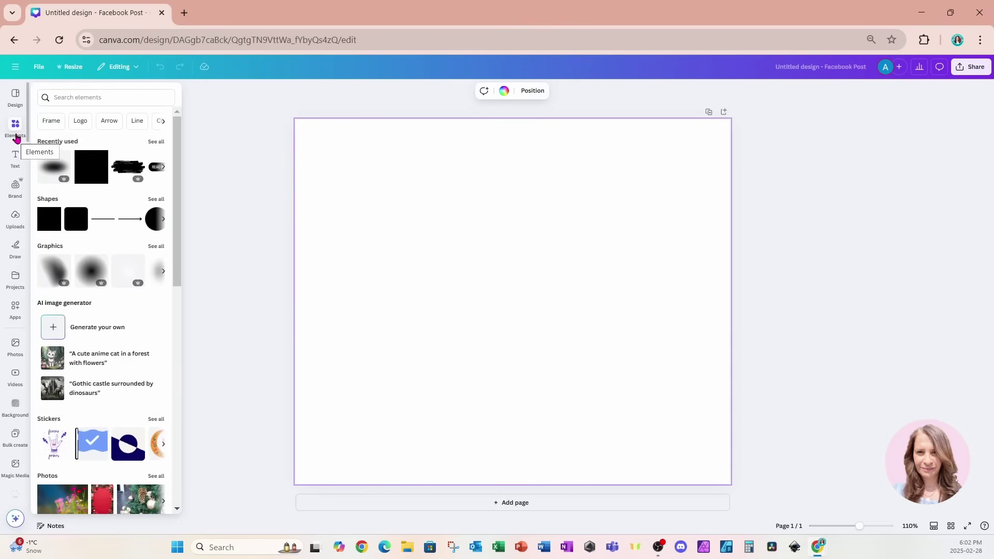
pyautogui.click(73, 97)
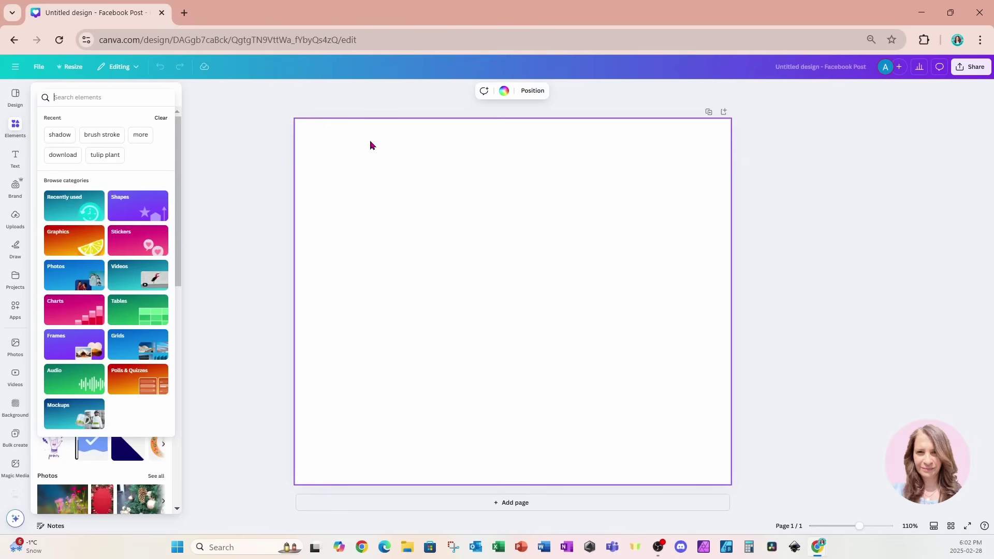
pyautogui.write('brush stro')
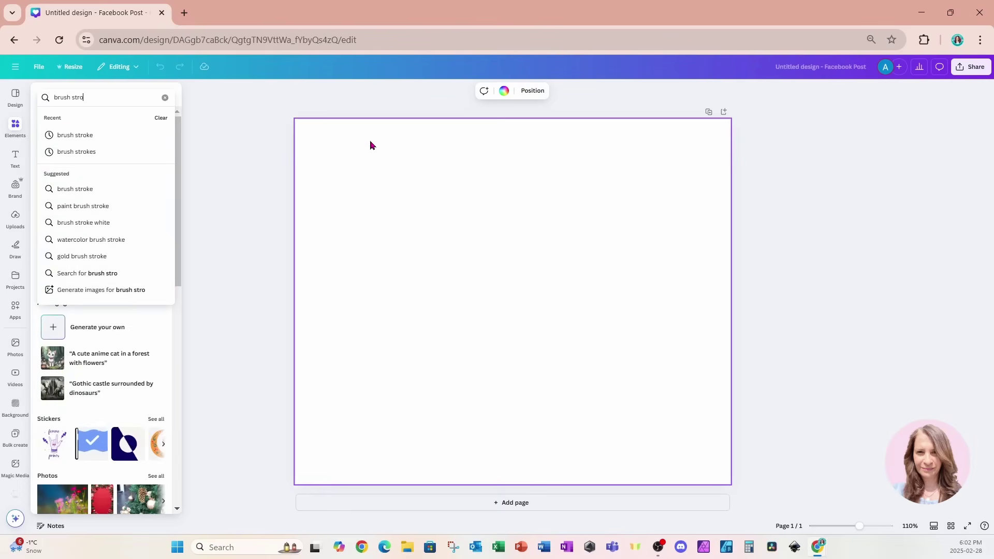
pyautogui.write('kes')
pyautogui.press('Return')
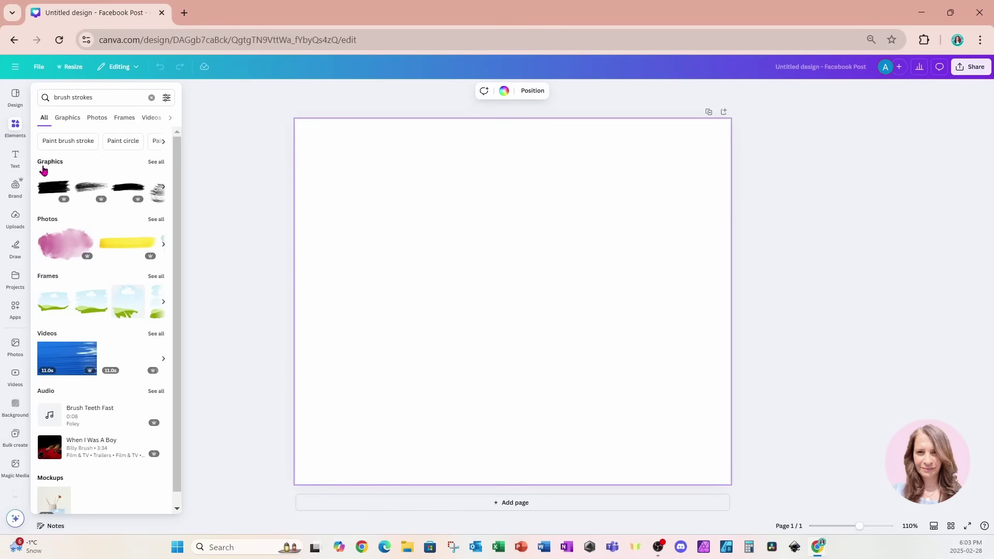
pyautogui.click(156, 162)
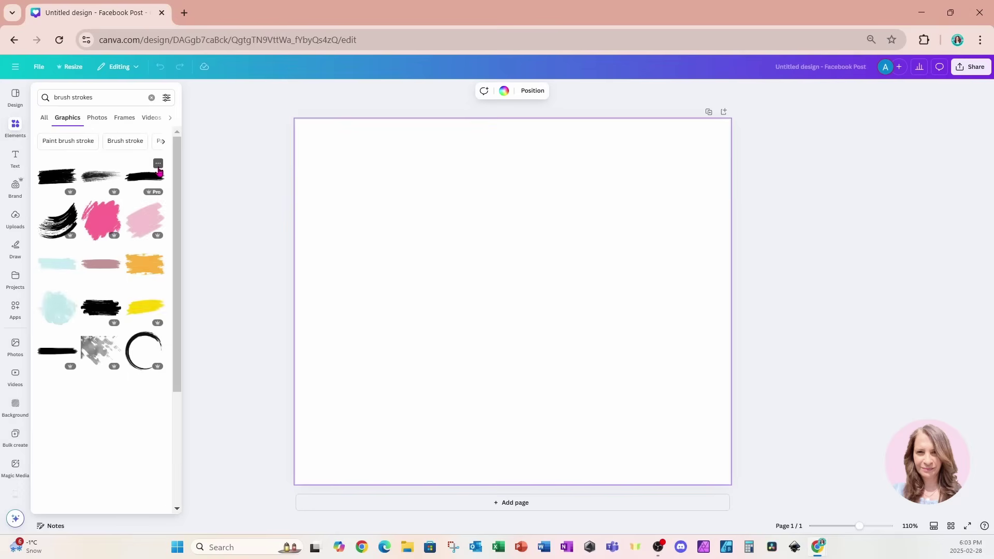
pyautogui.click(128, 189)
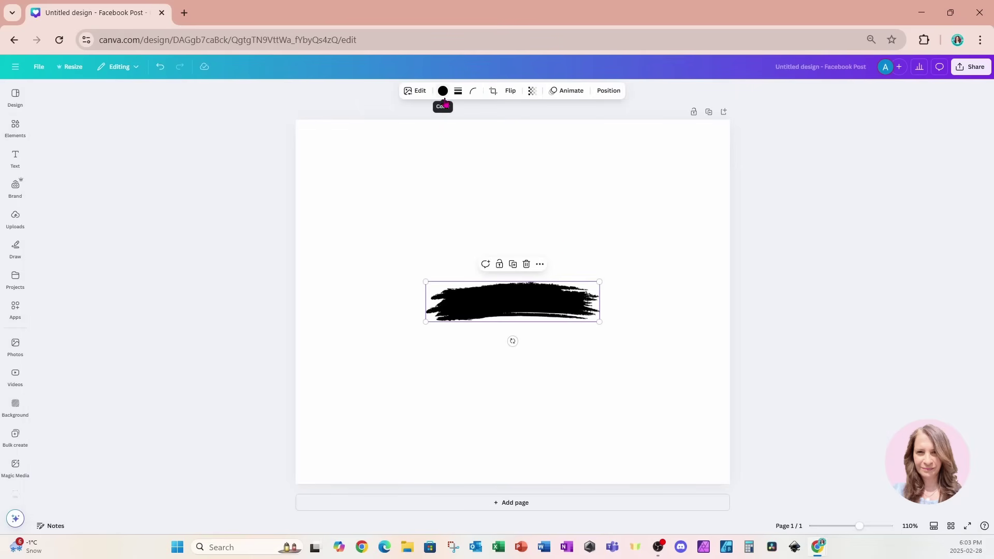
# Step: Rotate the brush stroke upright, enlarge it and place it near the page's left edge
pyautogui.moveTo(512, 342)
pyautogui.mouseDown()
pyautogui.moveTo(554, 318)
pyautogui.moveTo(557, 304)
pyautogui.mouseUp()
pyautogui.moveTo(527, 345)
pyautogui.mouseDown()
pyautogui.moveTo(482, 339)
pyautogui.moveTo(374, 295)
pyautogui.moveTo(371, 331)
pyautogui.moveTo(417, 427)
pyautogui.mouseUp()
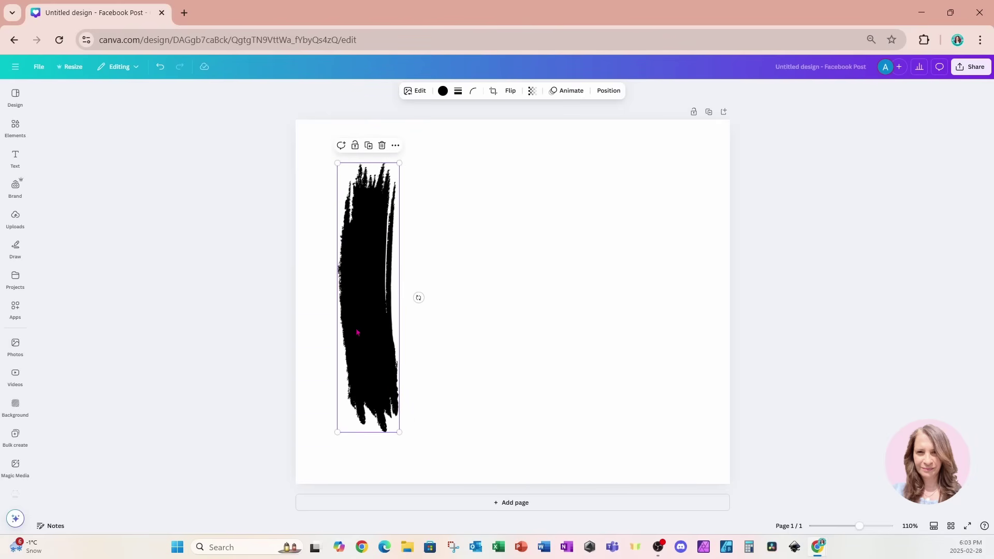
pyautogui.moveTo(357, 332)
pyautogui.mouseDown()
pyautogui.moveTo(344, 334)
pyautogui.moveTo(433, 297)
pyautogui.moveTo(424, 302)
pyautogui.mouseUp()
# Step: Duplicate the vertical brush stroke three times to form a row of four strokes
pyautogui.click(354, 145)
pyautogui.click(420, 151)
pyautogui.click(433, 91)
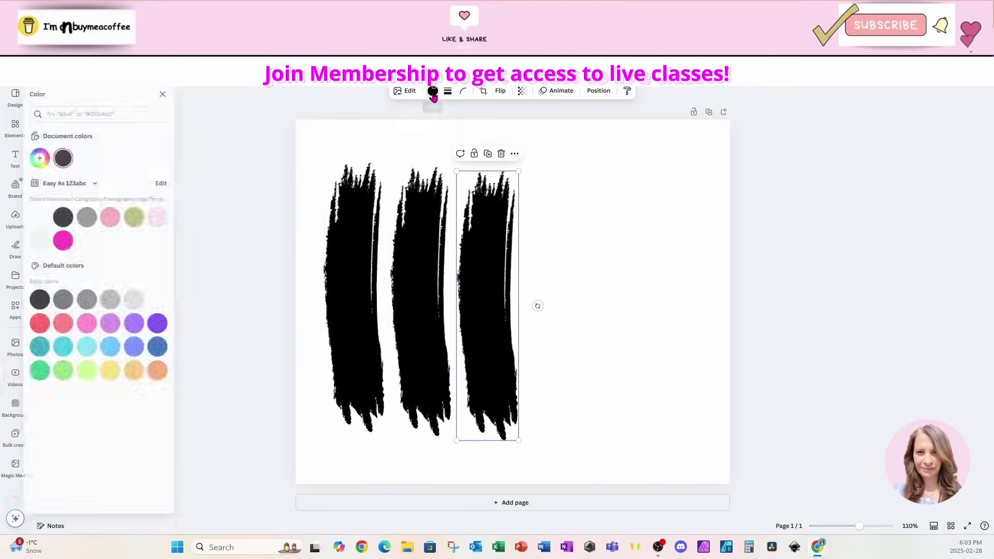
pyautogui.click(487, 153)
# Step: Select all four brush strokes, enlarge them together and center them on the page
pyautogui.moveTo(283, 188); pyautogui.dragTo(623, 393)
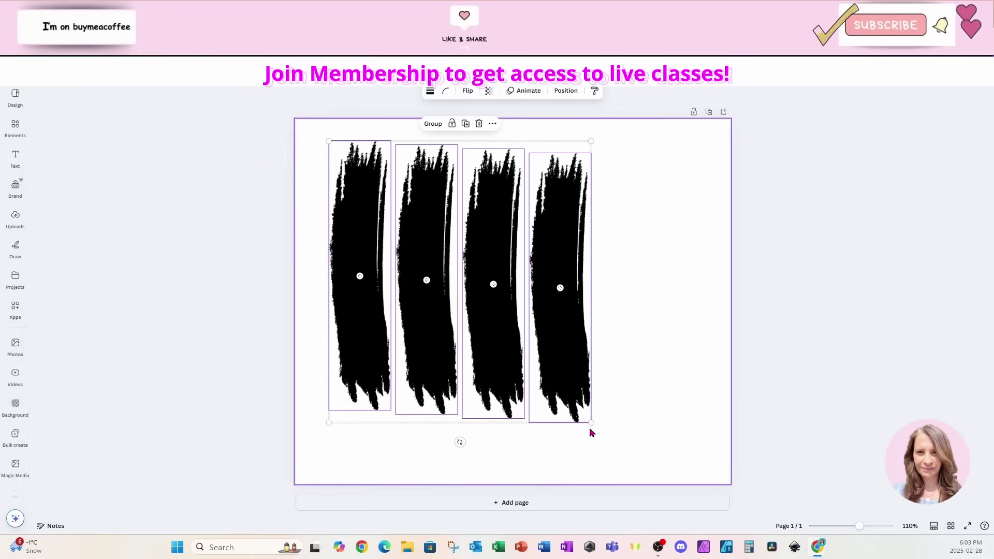
pyautogui.moveTo(591, 432); pyautogui.dragTo(651, 451)
pyautogui.click(723, 323)
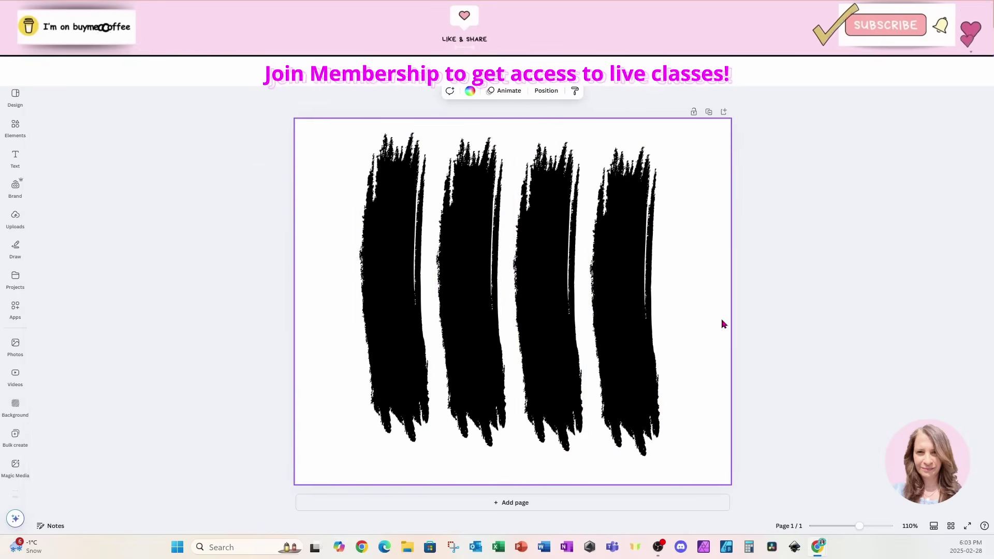
# Step: Search the library's photos for "rock band" and insert the one of four suited musicians against a white wall
pyautogui.click(15, 127)
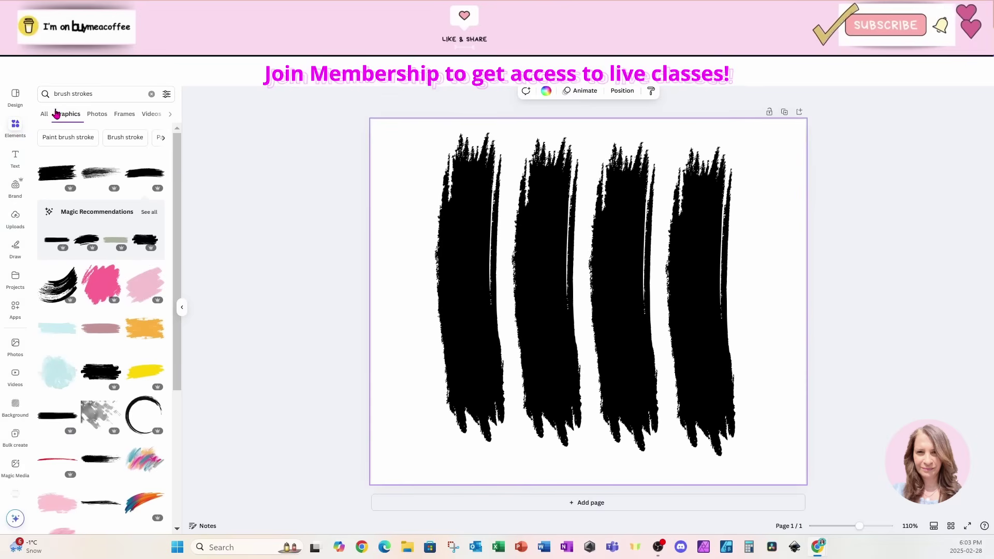
pyautogui.click(118, 94)
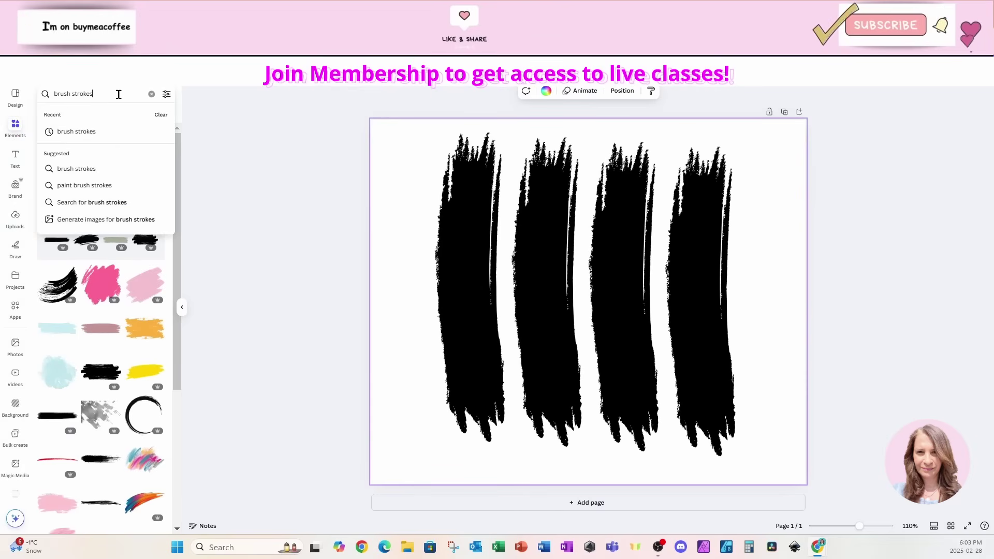
pyautogui.moveTo(119, 94); pyautogui.dragTo(39, 96)
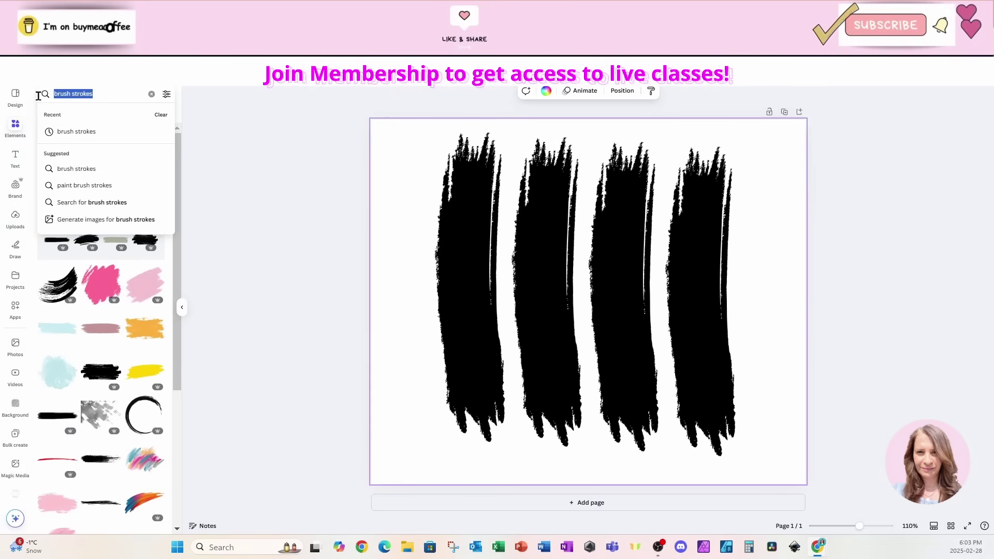
pyautogui.write('rock bank')
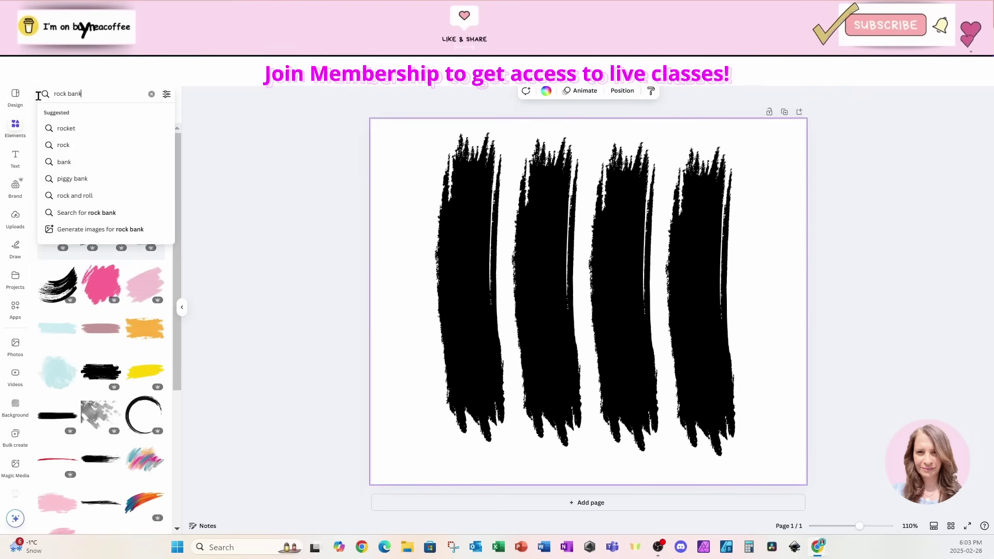
pyautogui.press('BackSpace')
pyautogui.write('d')
pyautogui.press('Return')
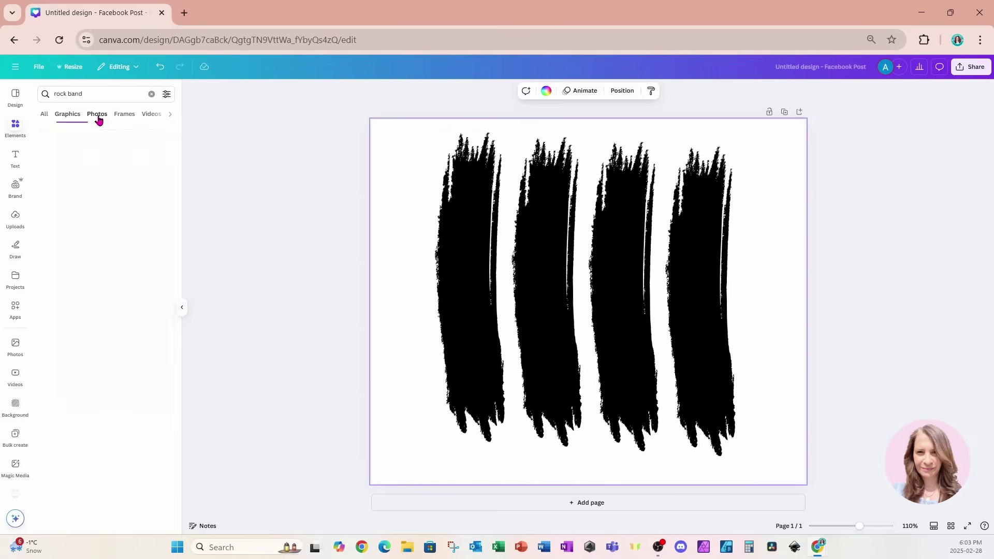
pyautogui.click(98, 115)
pyautogui.scroll(-10, 68, 399)
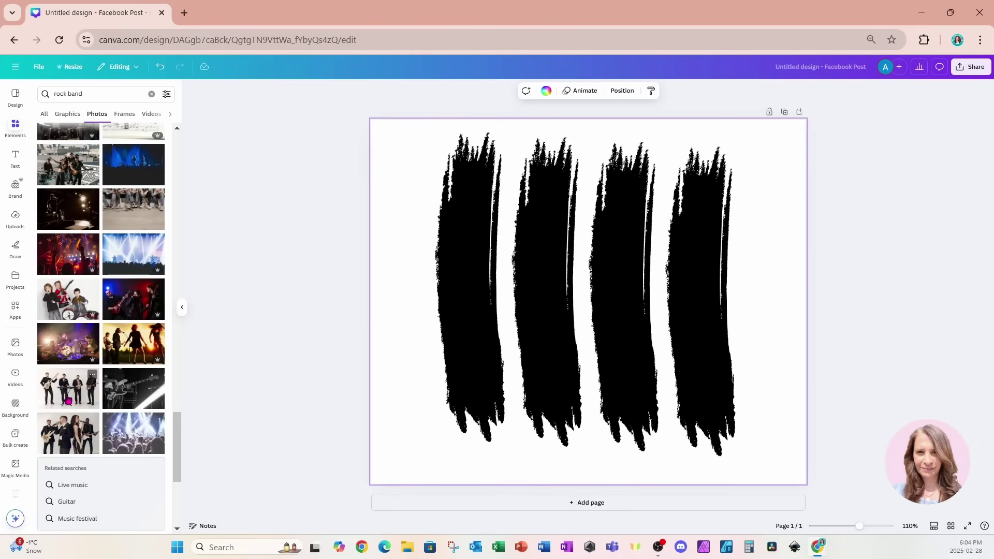
pyautogui.click(68, 399)
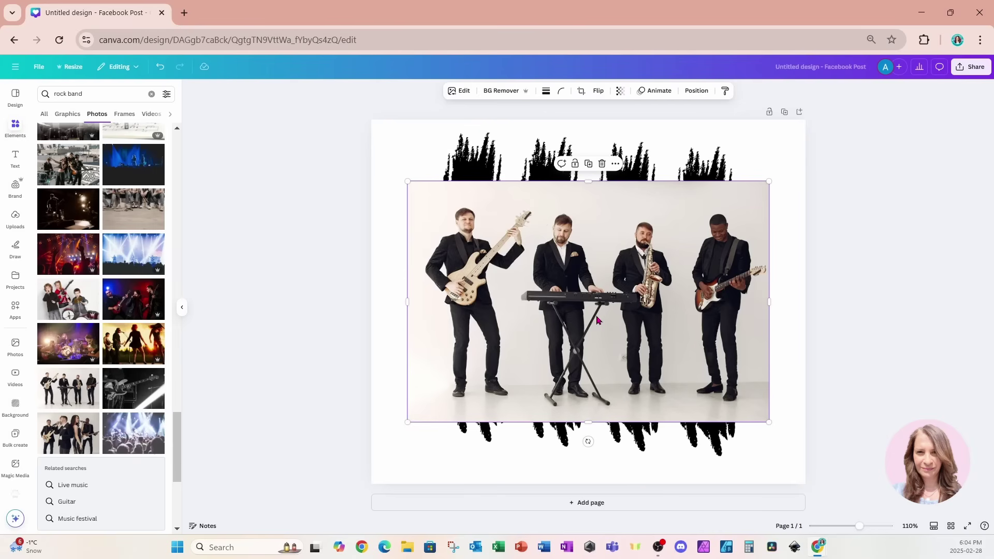
# Step: Remove the band photo's background, then enlarge the musicians and position them over the lower part of the brush strokes
pyautogui.click(497, 96)
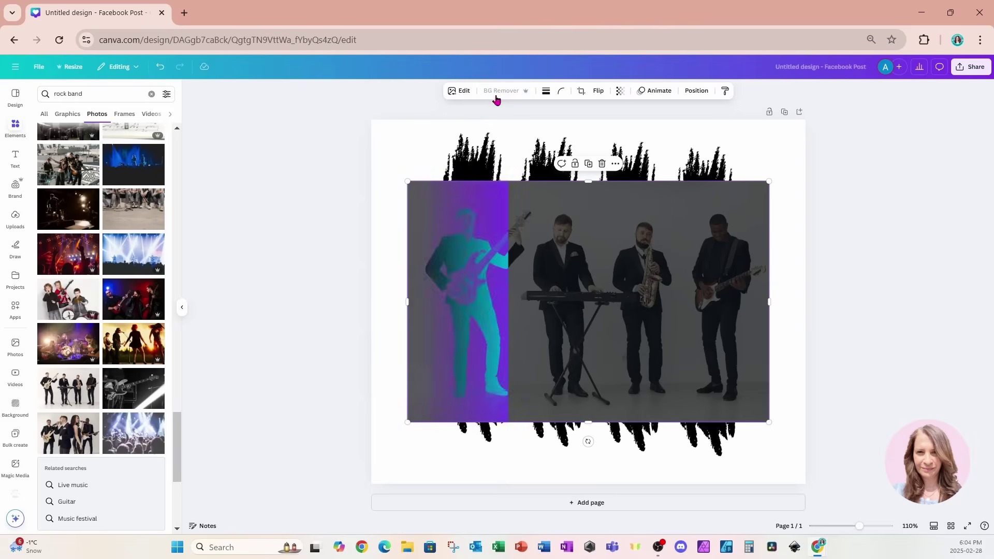
pyautogui.moveTo(670, 250); pyautogui.dragTo(650, 303)
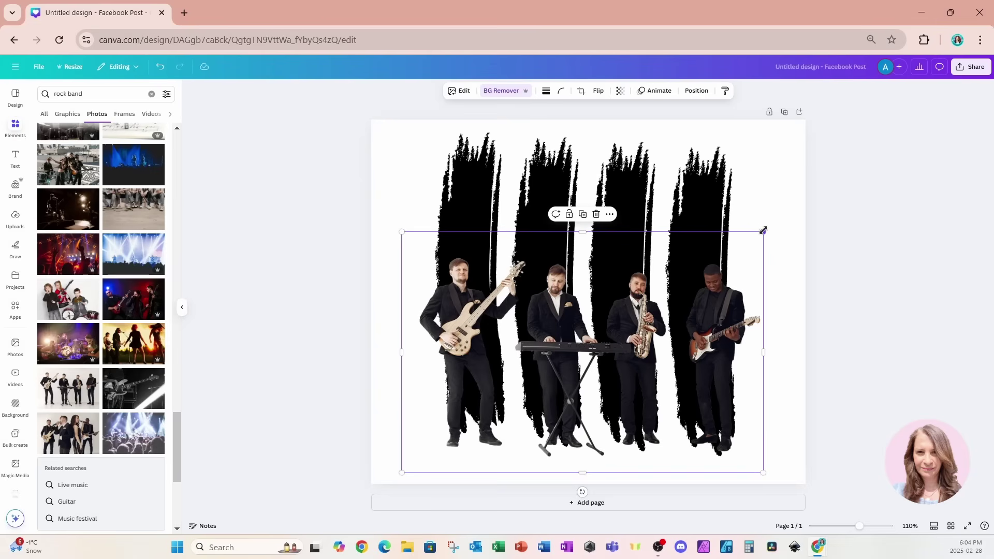
pyautogui.moveTo(762, 230); pyautogui.dragTo(811, 200)
pyautogui.moveTo(785, 269); pyautogui.dragTo(763, 277)
pyautogui.click(778, 162)
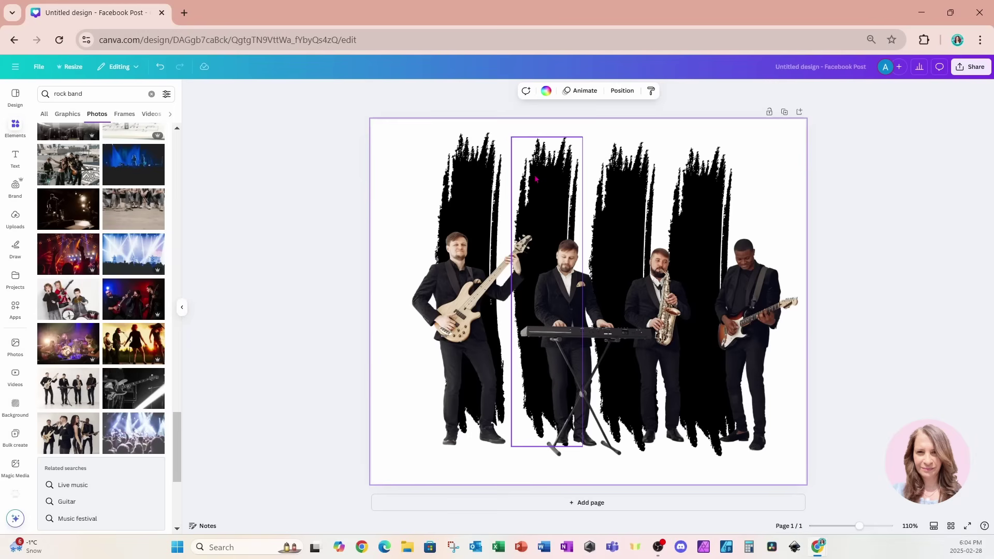
# Step: Recolor the first brush stroke light beige and the second near-black #1d1b21, using the photo's colors
pyautogui.click(485, 180)
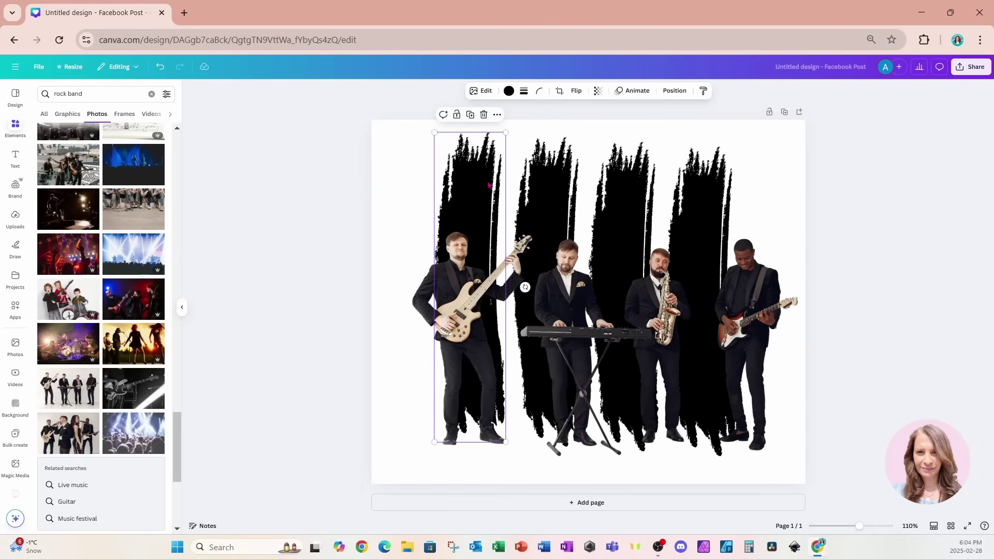
pyautogui.click(509, 92)
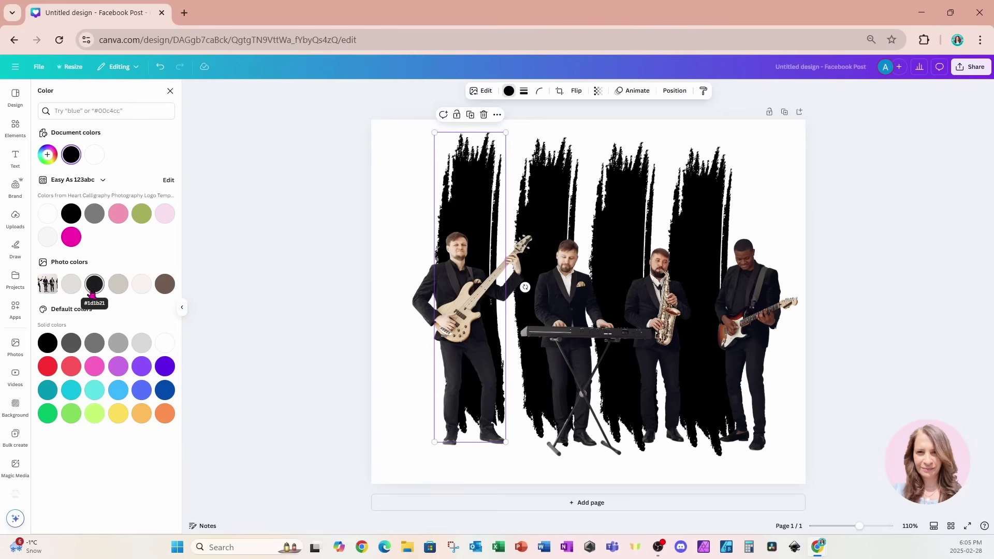
pyautogui.click(71, 283)
pyautogui.click(545, 165)
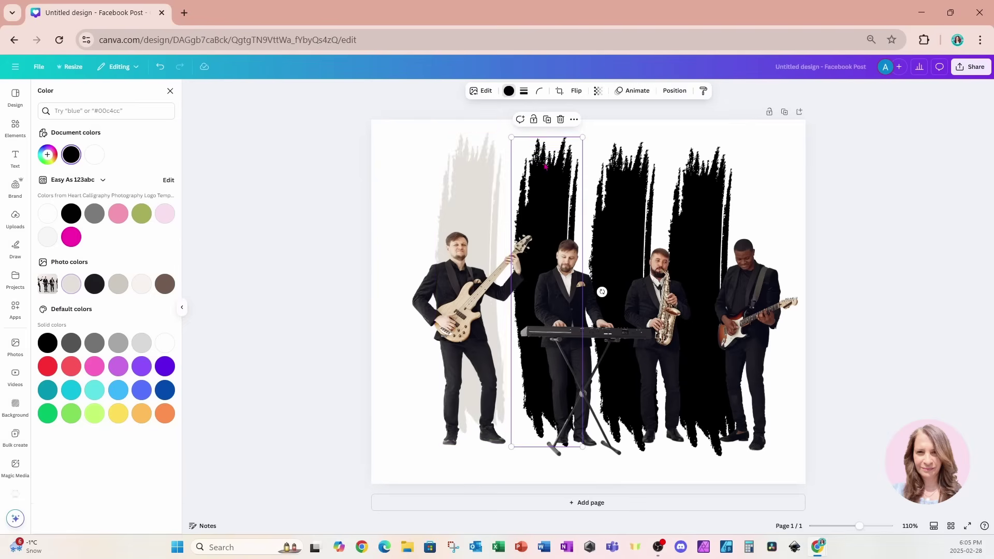
pyautogui.click(94, 284)
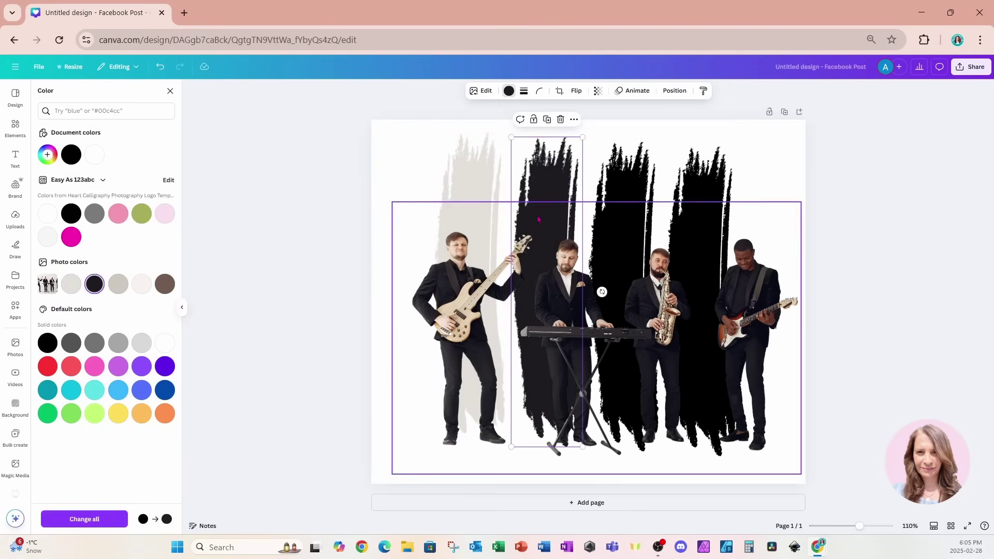
# Step: Recolor the third brush stroke with the photo's brown and the fourth with a medium gray default color
pyautogui.click(622, 187)
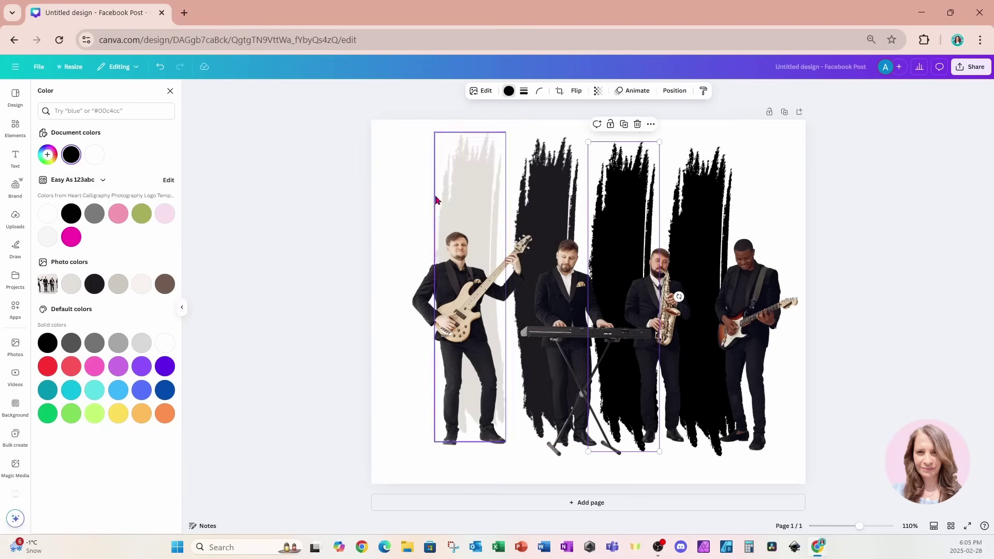
pyautogui.click(168, 286)
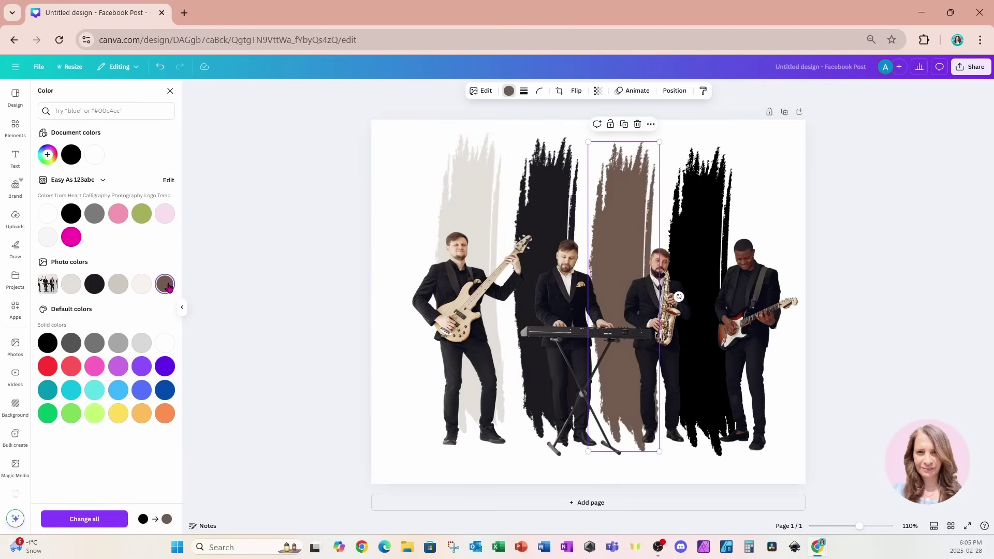
pyautogui.click(697, 177)
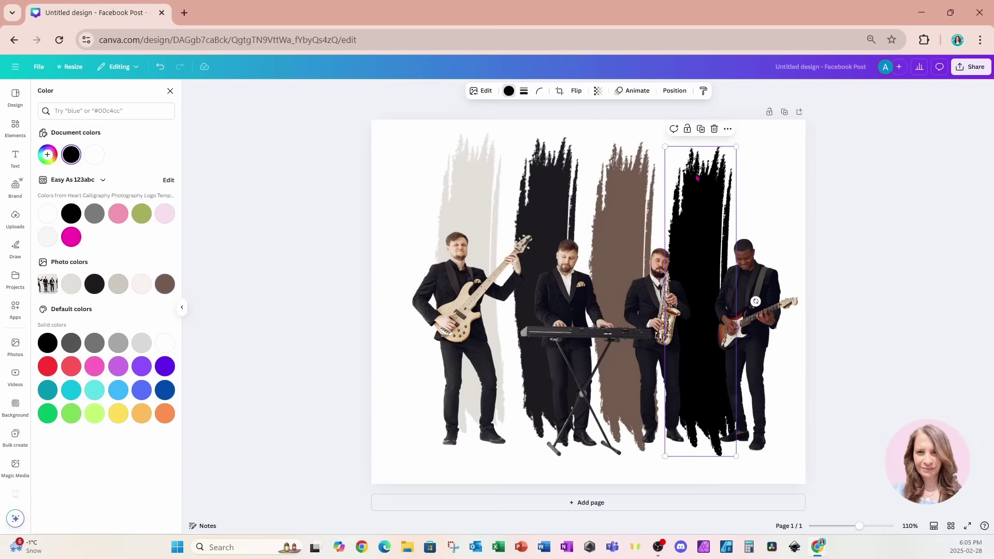
pyautogui.click(94, 343)
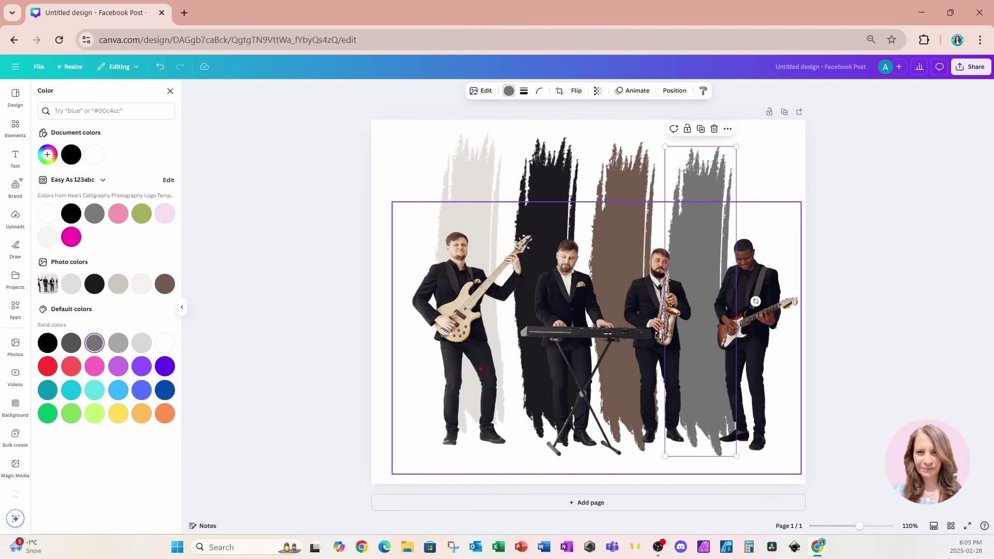
# Step: Search Canva's apps for "text maker" and open the Text Maker app
pyautogui.click(18, 314)
pyautogui.click(91, 97)
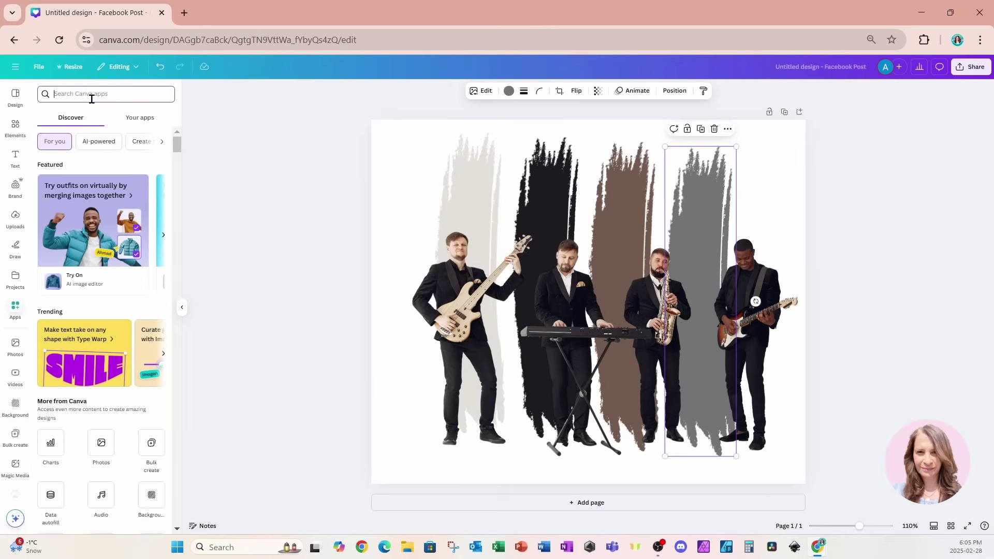
pyautogui.write('text mak')
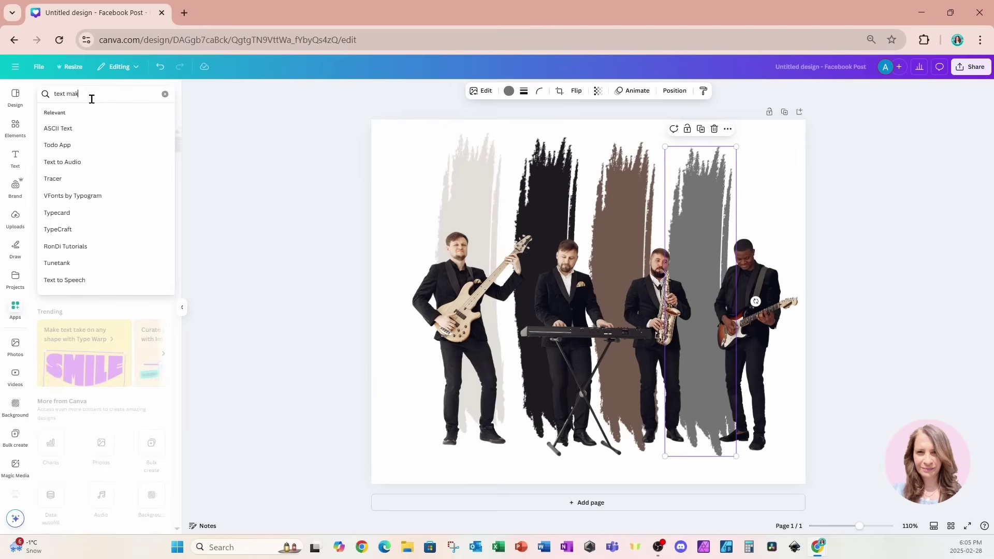
pyautogui.write('er')
pyautogui.press('Return')
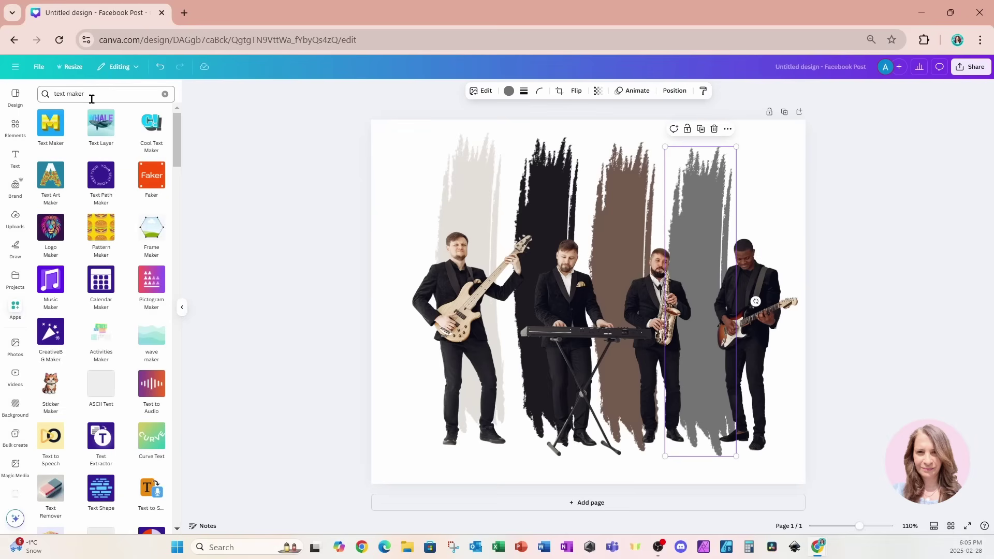
pyautogui.click(51, 124)
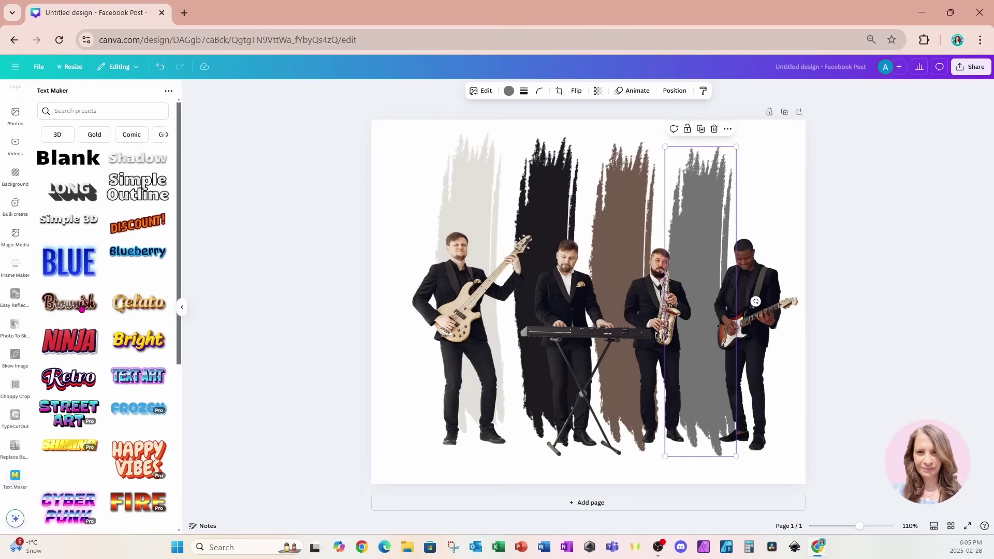
# Step: Choose the Brownish text preset and change its text to "Rock n Roll"
pyautogui.click(61, 310)
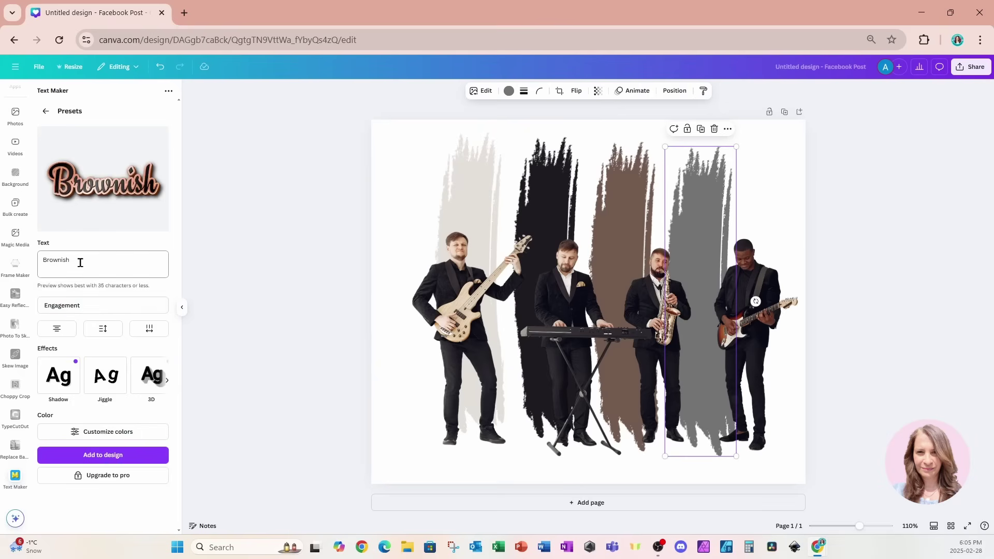
pyautogui.moveTo(80, 262); pyautogui.dragTo(36, 267)
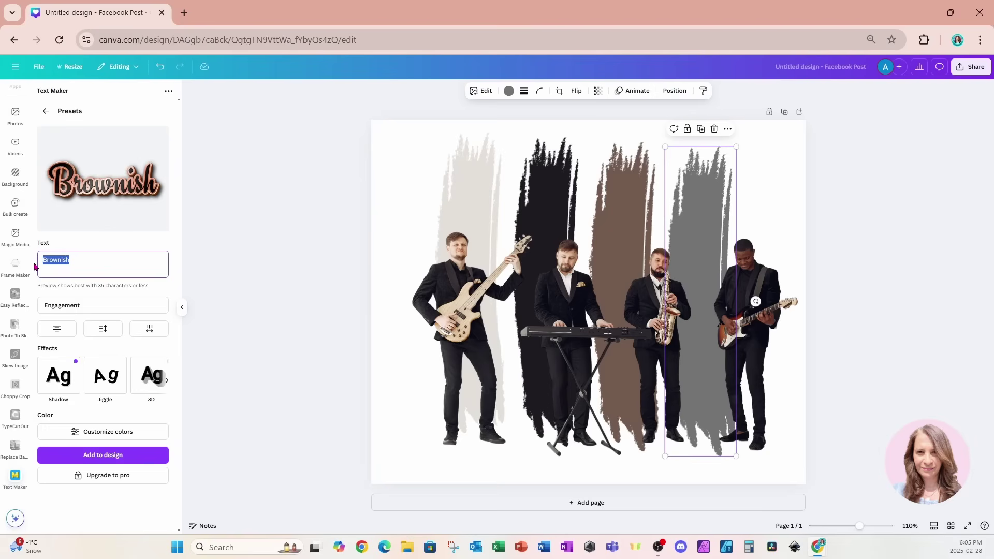
pyautogui.write('Rock ')
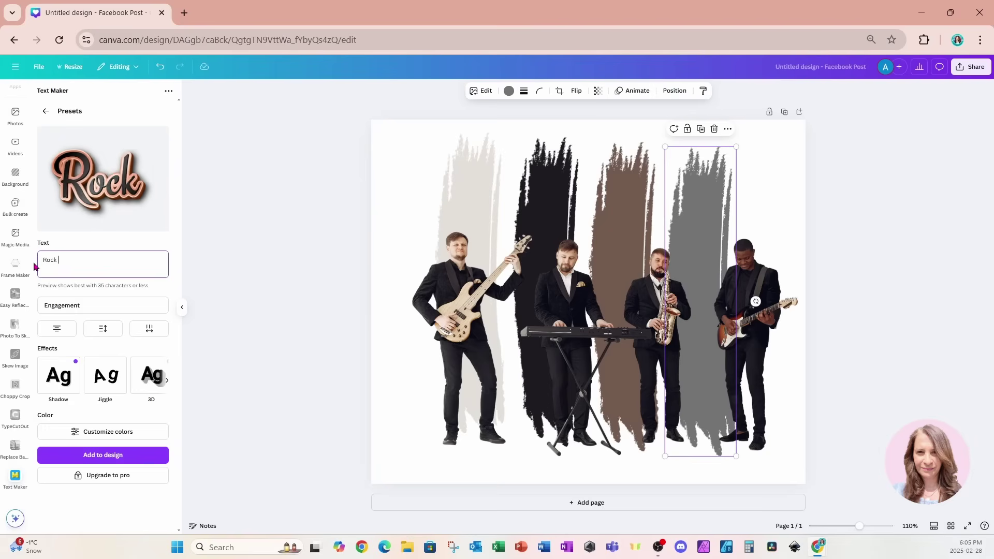
pyautogui.write('n Roll')
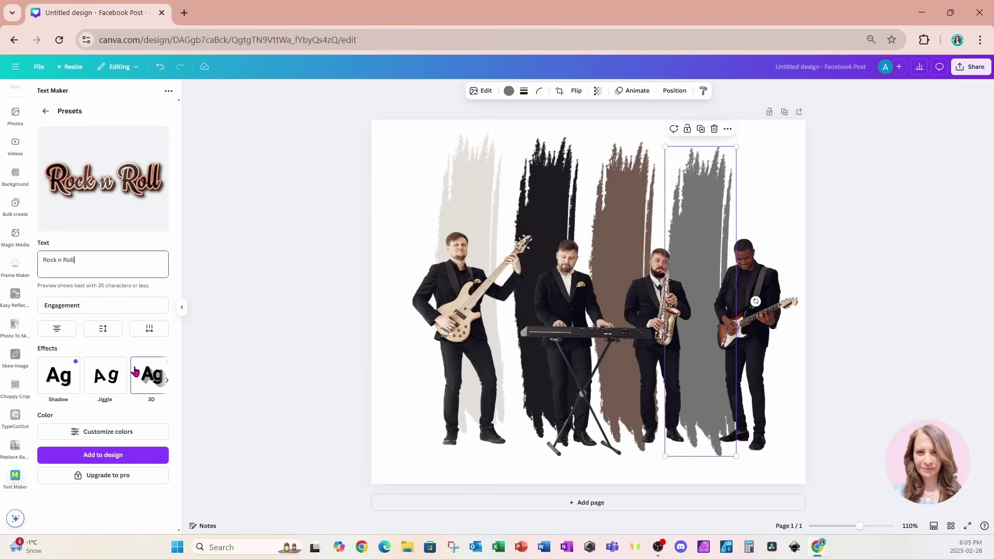
# Step: Set the text's first 3D depth to 0.11 and add it to the design at medium quality
pyautogui.click(151, 375)
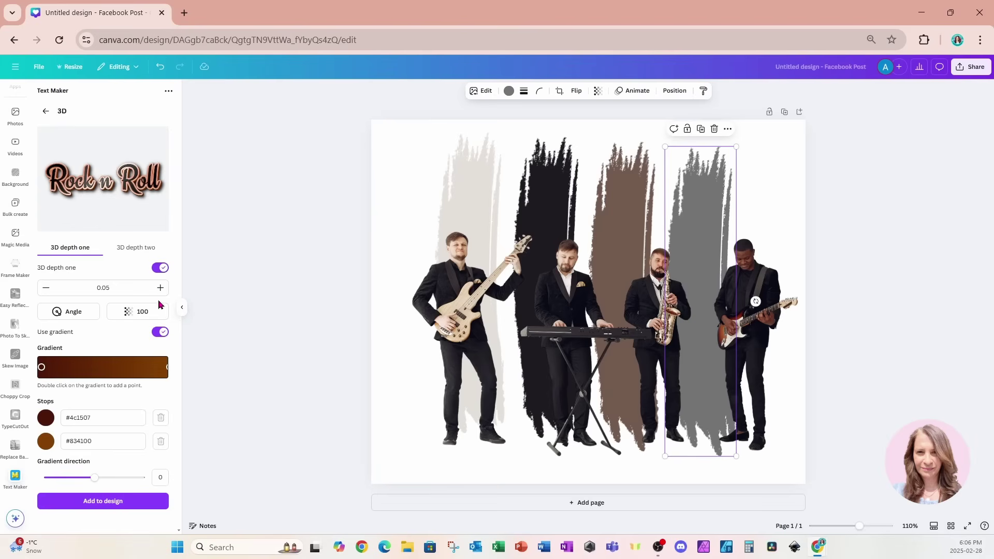
pyautogui.click(160, 287)
pyautogui.click(160, 287)
pyautogui.click(160, 287)
pyautogui.click(160, 287)
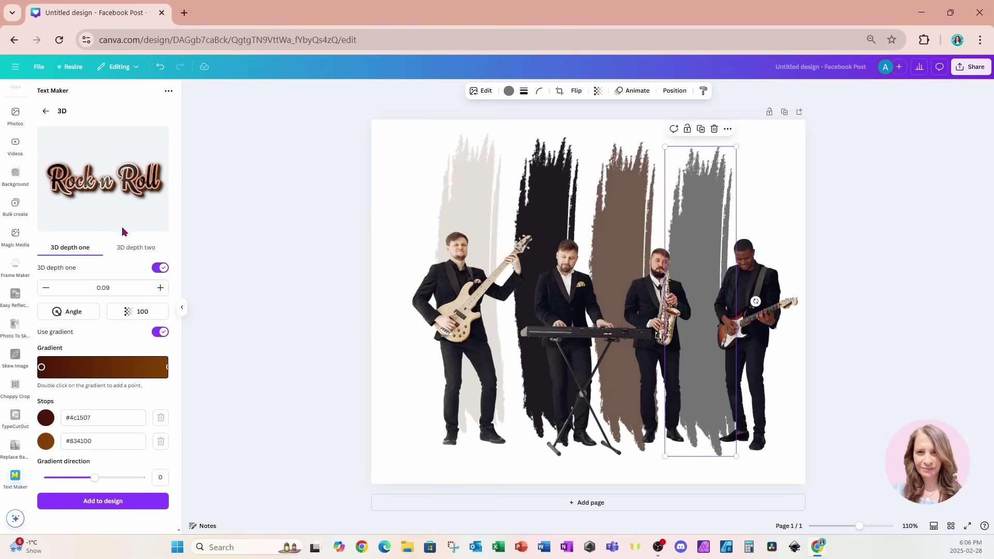
pyautogui.click(160, 287)
pyautogui.click(160, 288)
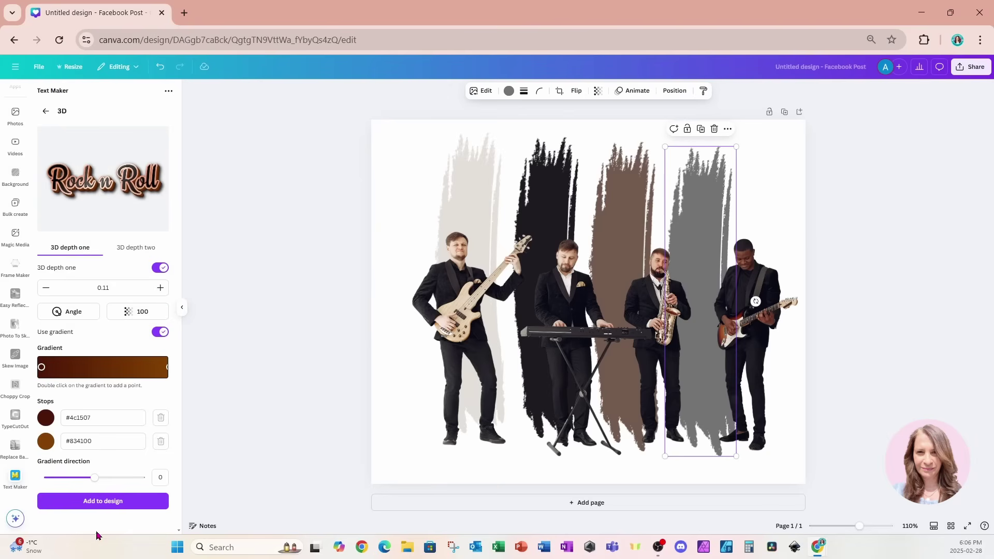
pyautogui.click(71, 502)
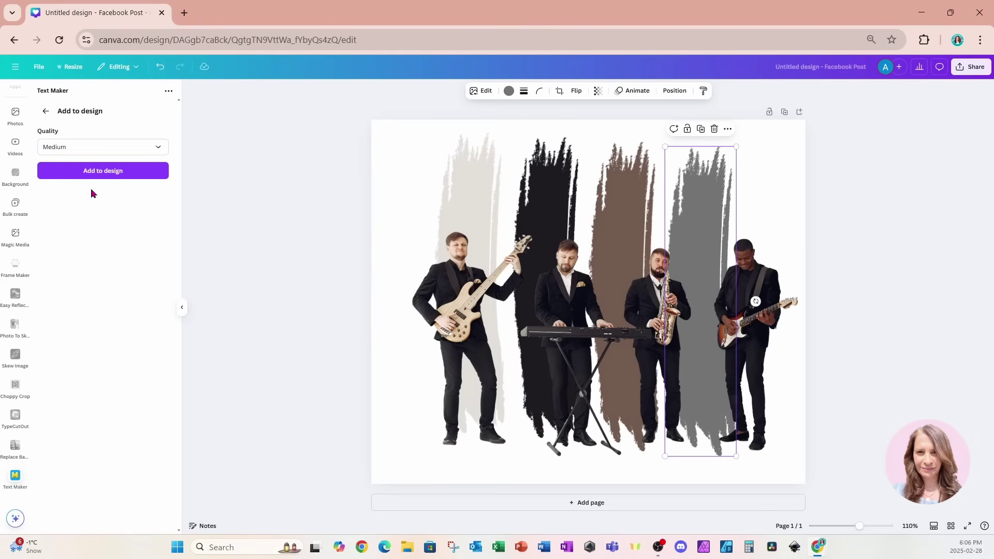
pyautogui.click(87, 171)
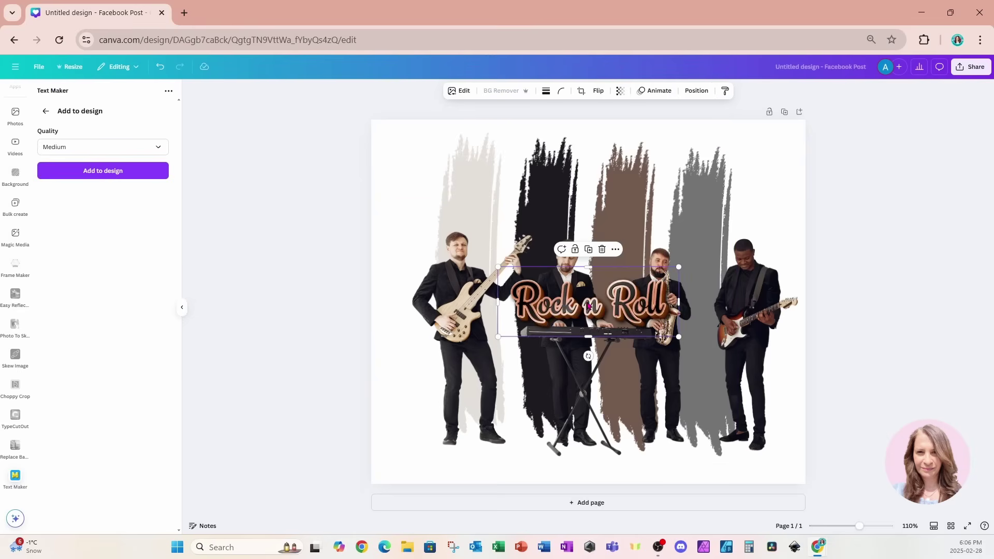
# Step: Enlarge the "Rock n Roll" title to nearly the page width and place it across the musicians' legs near the page's bottom
pyautogui.moveTo(589, 306); pyautogui.dragTo(523, 412)
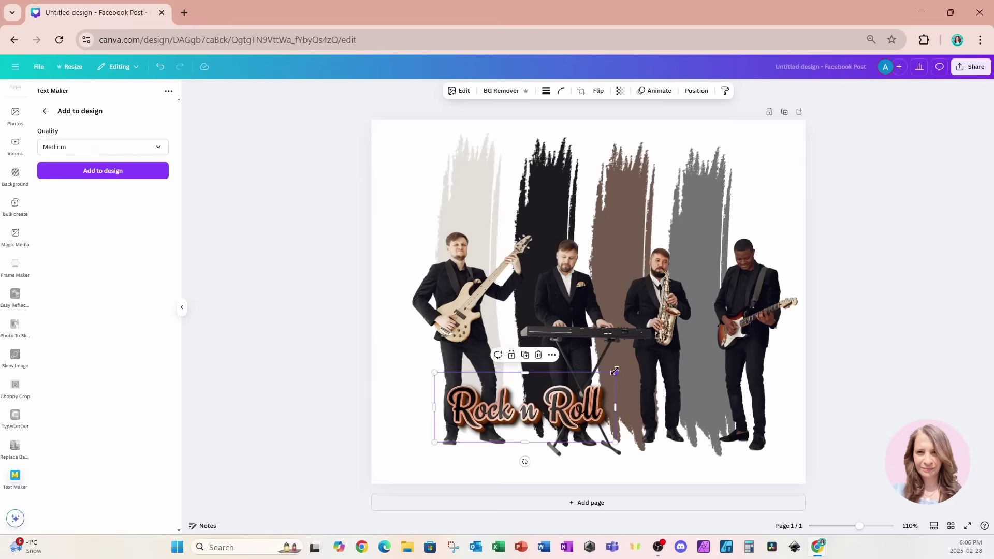
pyautogui.moveTo(615, 372); pyautogui.dragTo(826, 364)
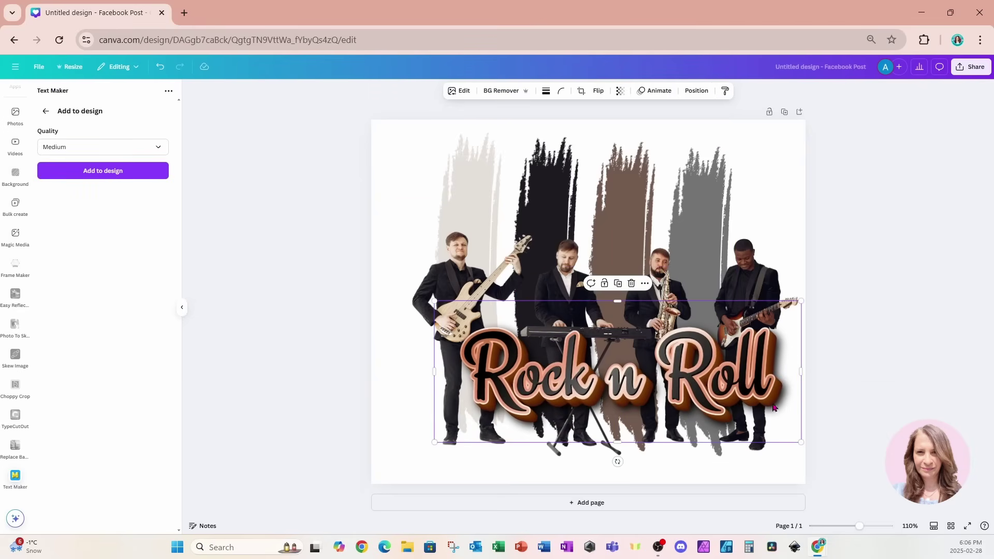
pyautogui.moveTo(761, 395); pyautogui.dragTo(741, 451)
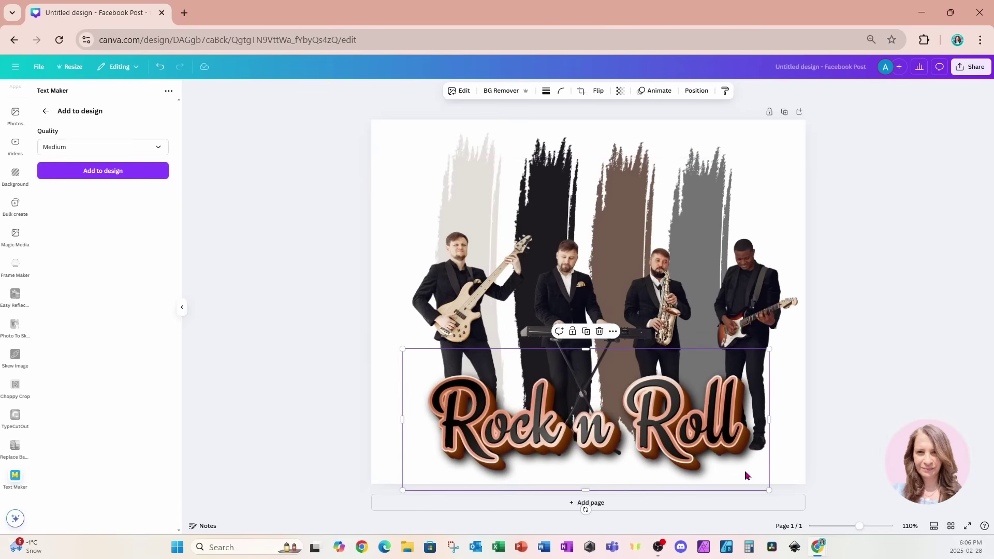
pyautogui.moveTo(769, 349); pyautogui.dragTo(801, 337)
pyautogui.moveTo(754, 413); pyautogui.dragTo(748, 418)
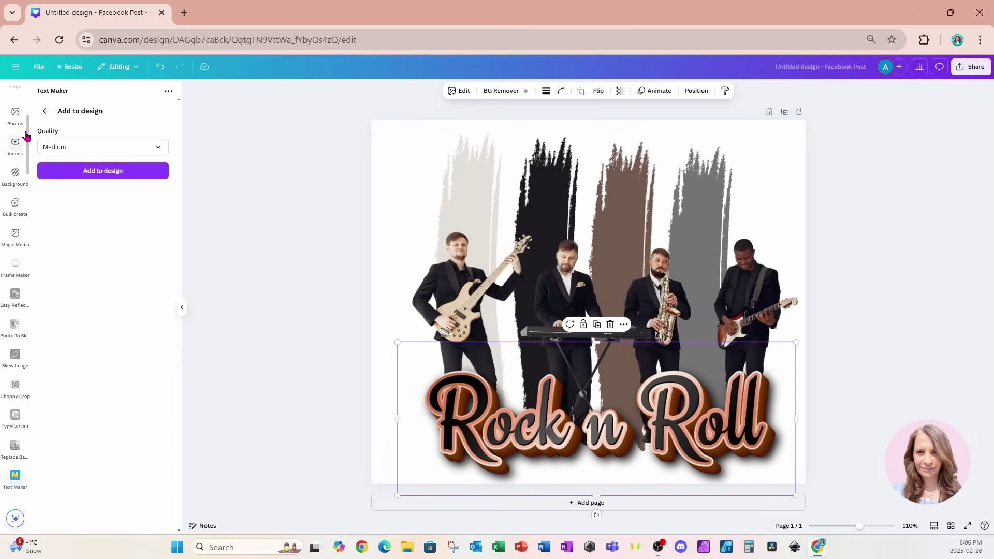
# Step: Search the design elements for "white gradient"
pyautogui.click(45, 113)
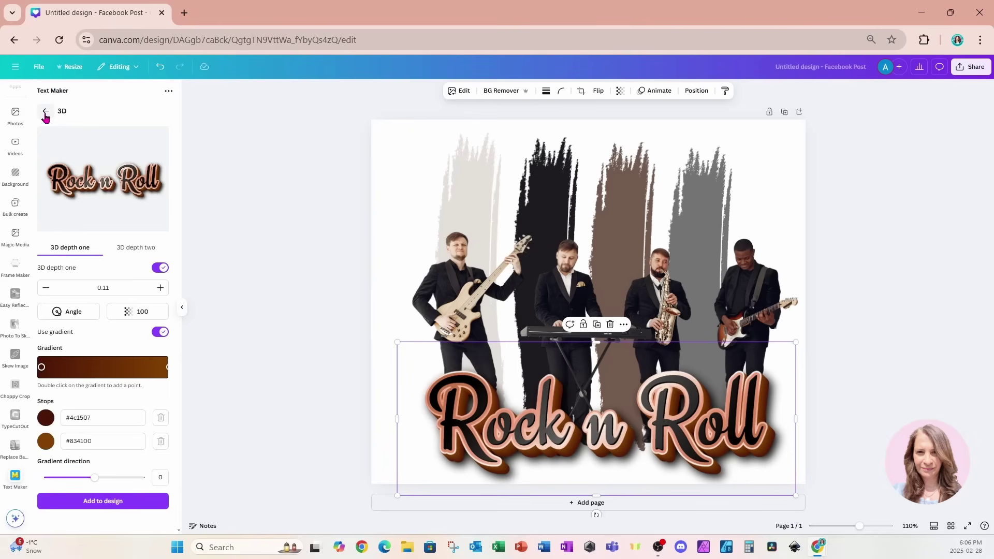
pyautogui.click(45, 114)
pyautogui.scroll(5, 15, 155)
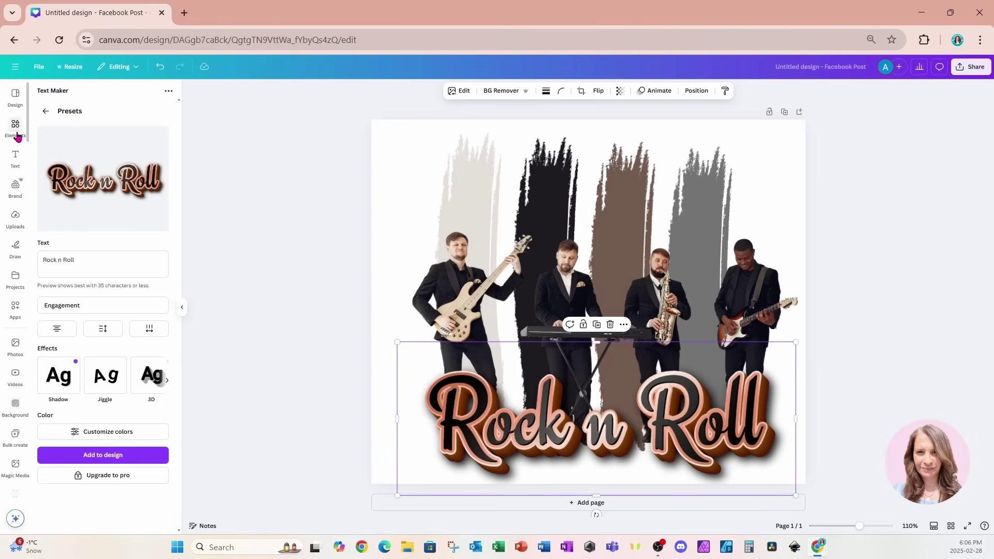
pyautogui.click(16, 129)
pyautogui.moveTo(96, 93); pyautogui.dragTo(44, 93)
pyautogui.write('wi')
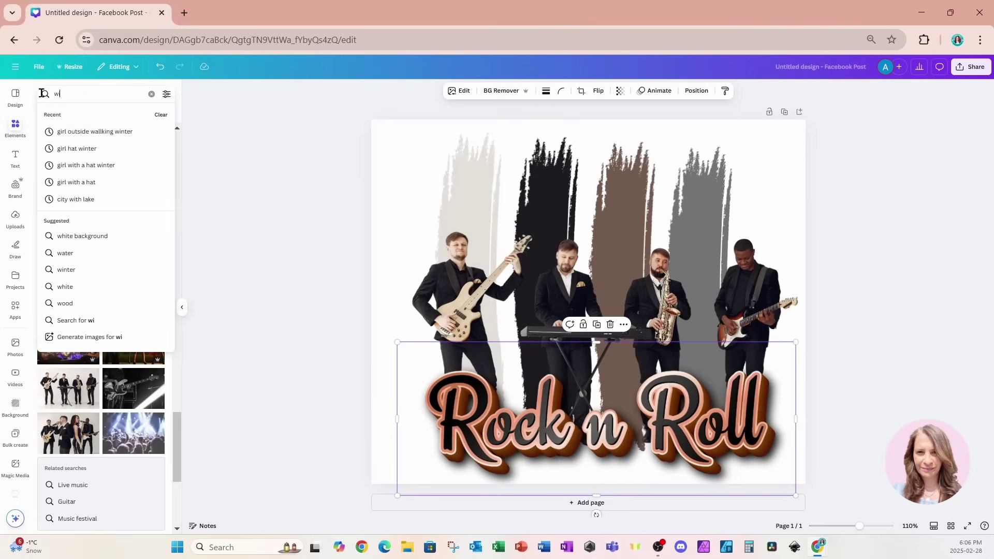
pyautogui.press('BackSpace')
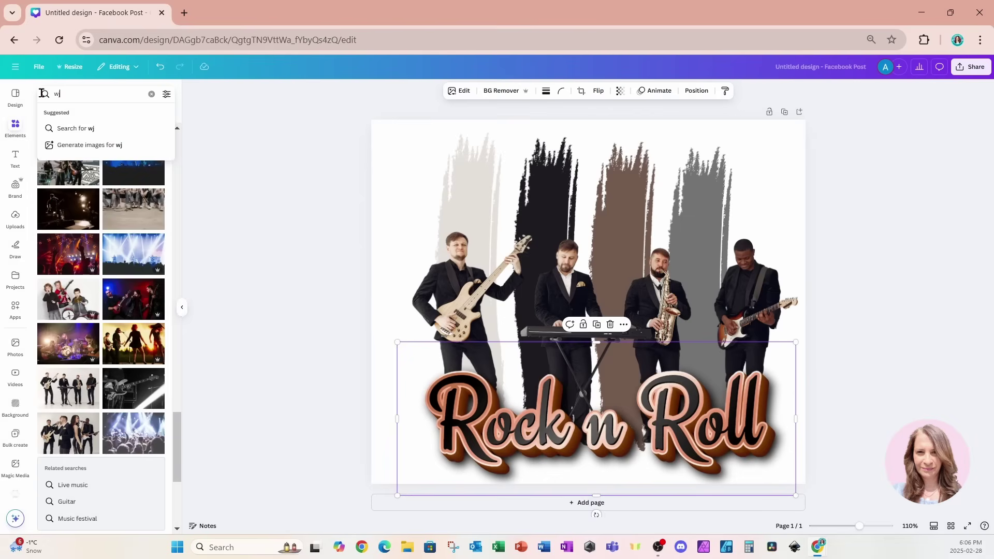
pyautogui.write('hite')
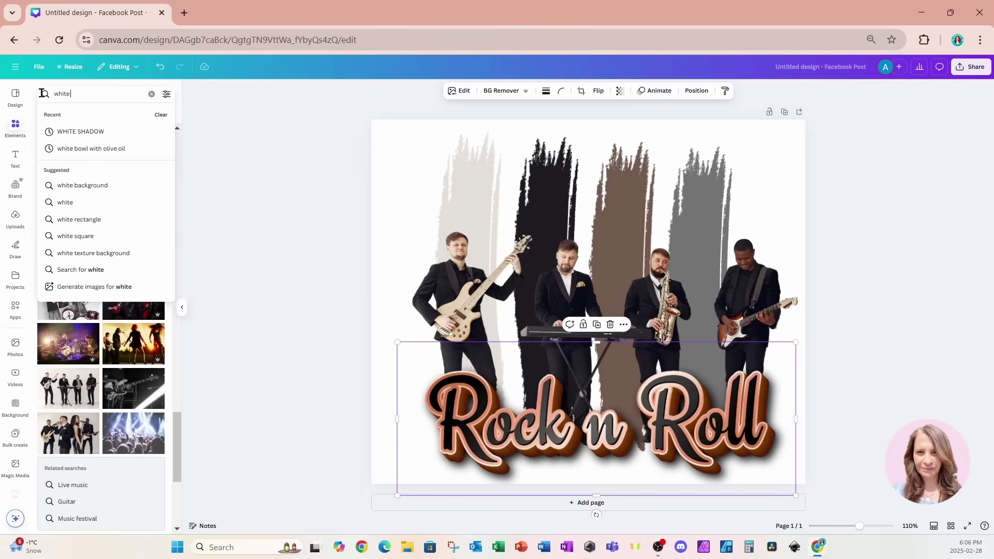
pyautogui.write(' gradien')
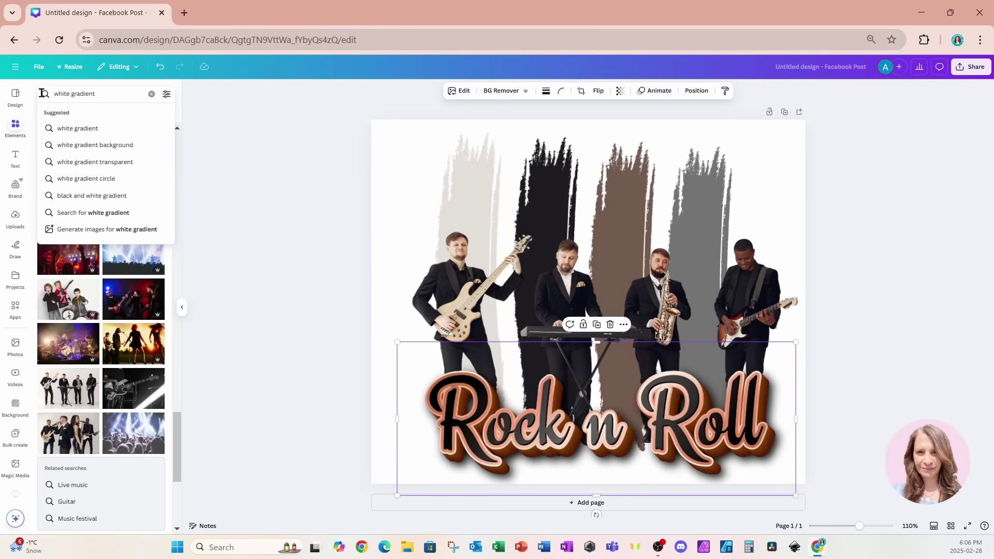
pyautogui.write('t')
pyautogui.press('Return')
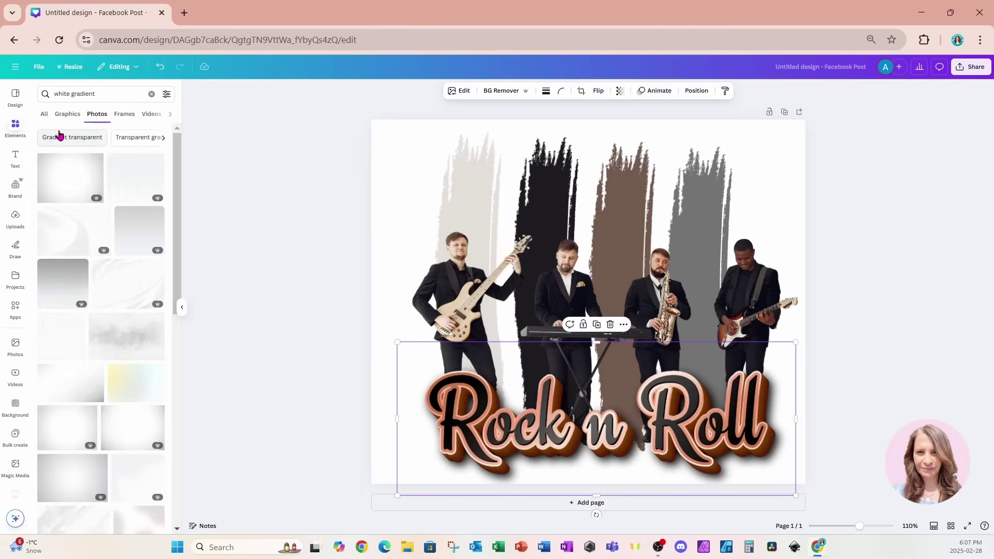
# Step: Add a graphic that fades from transparent to white and place it over the lower half of the page
pyautogui.click(67, 114)
pyautogui.click(90, 181)
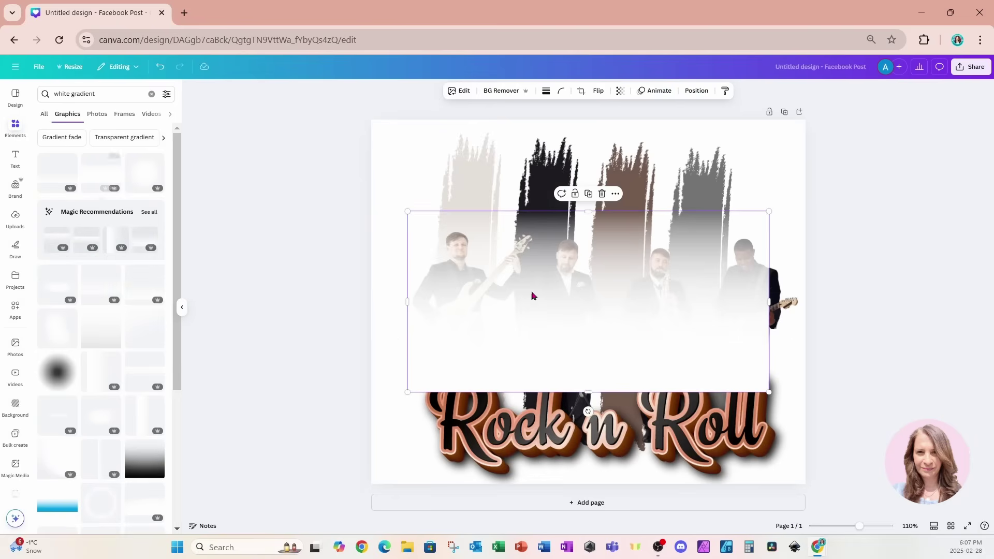
pyautogui.moveTo(646, 324); pyautogui.dragTo(649, 412)
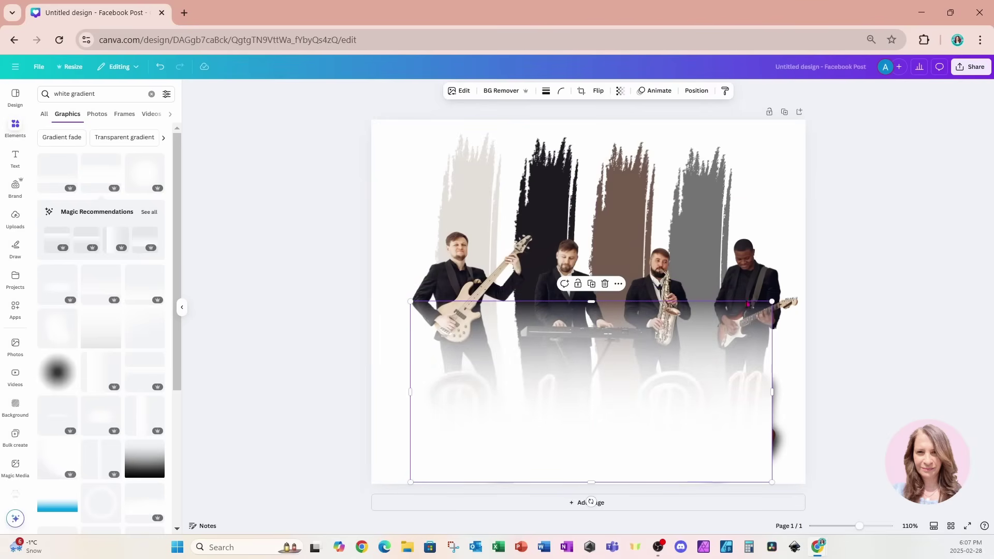
# Step: Reorder the layers so the white gradient sits directly beneath the "Rock n Roll" title and above the band photo
pyautogui.click(697, 91)
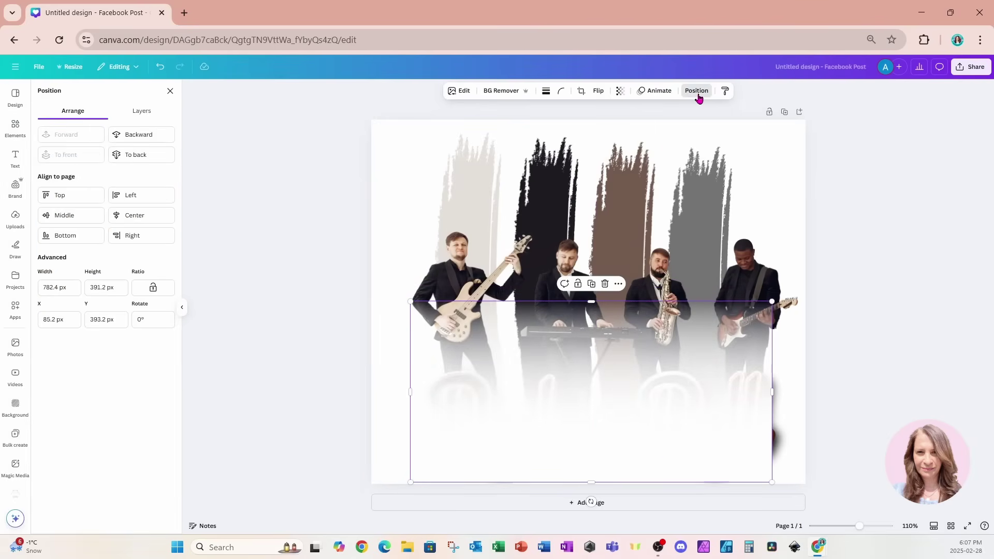
pyautogui.click(142, 111)
pyautogui.moveTo(137, 164); pyautogui.dragTo(138, 210)
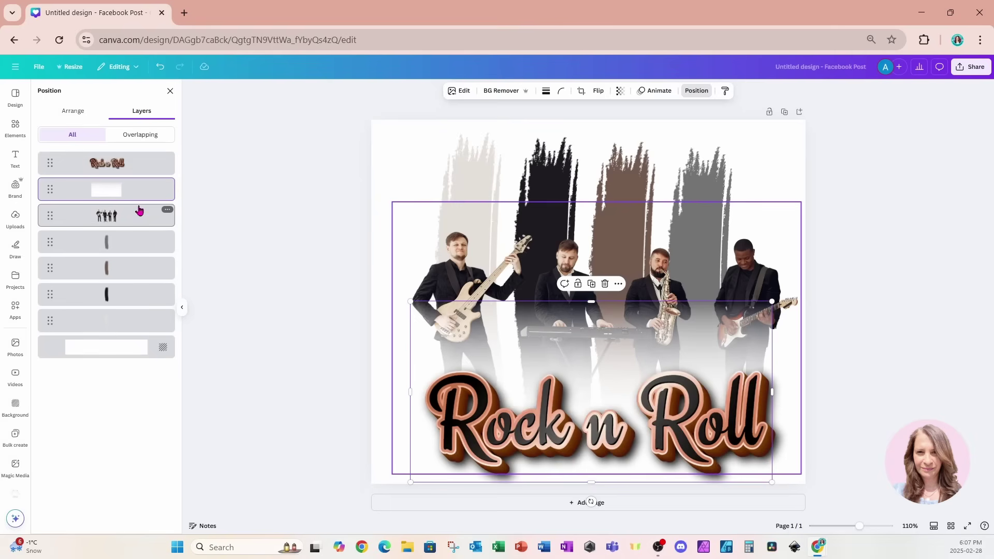
# Step: Move the white gradient further down so it fades only the musicians' legs and the lower ends of the brush strokes
pyautogui.click(800, 230)
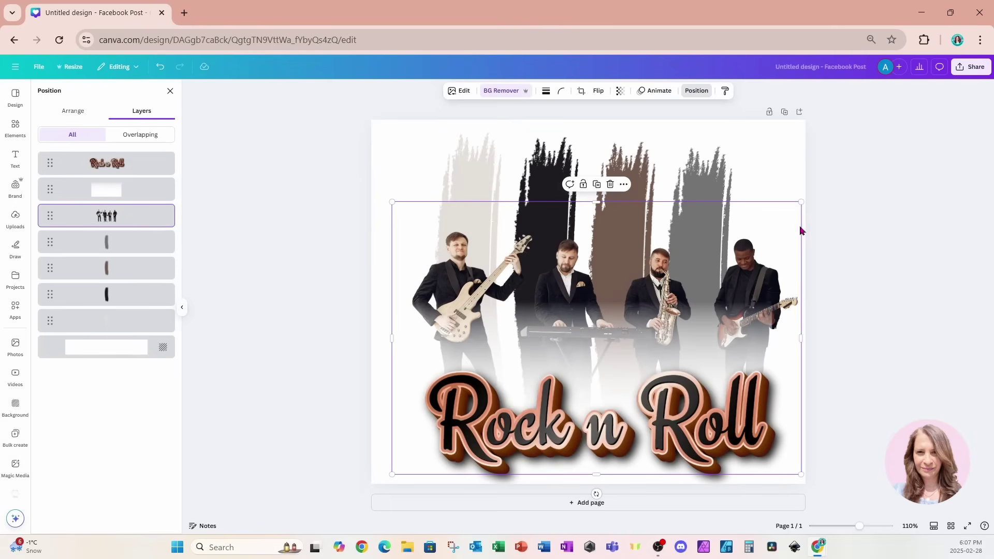
pyautogui.hotkey('ctrl', 'z')
pyautogui.click(459, 339)
pyautogui.moveTo(460, 339); pyautogui.dragTo(458, 377)
pyautogui.click(886, 207)
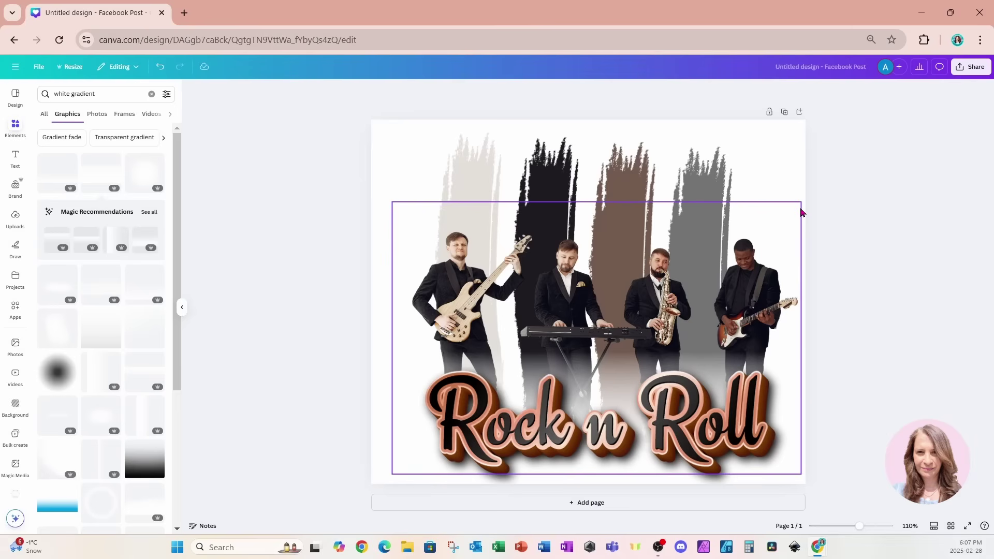
# Step: Add a second page and search the elements for "brush stroke", showing all matching frames
pyautogui.click(618, 504)
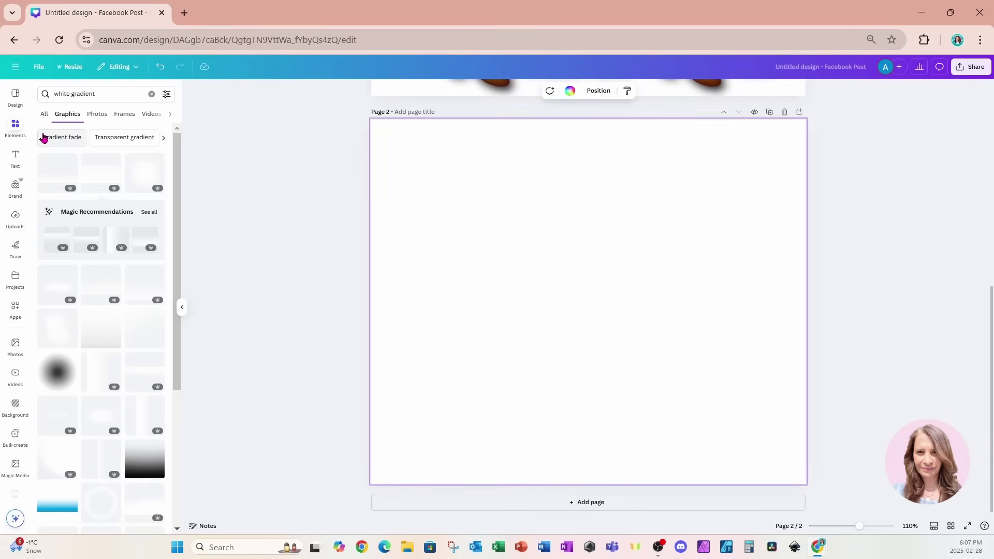
pyautogui.moveTo(104, 93); pyautogui.dragTo(38, 95)
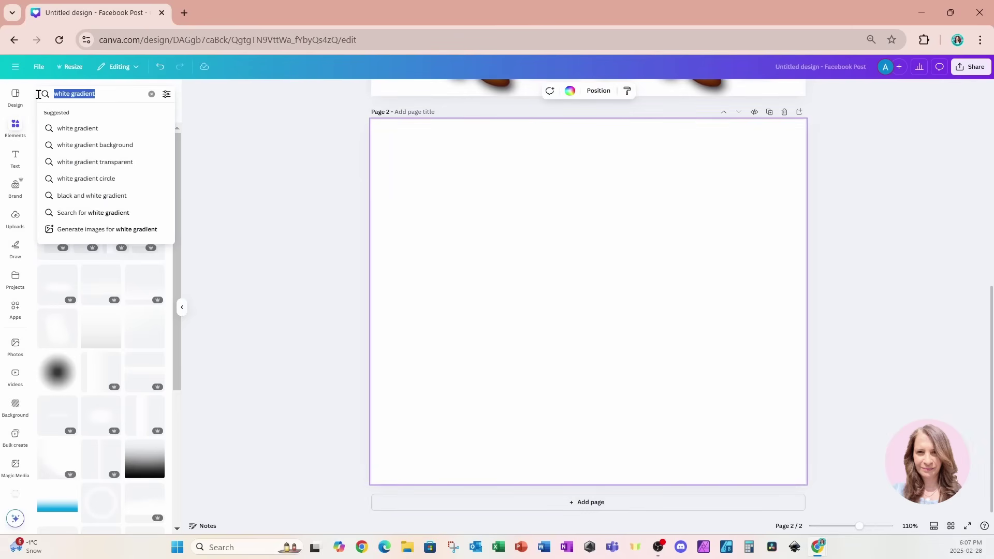
pyautogui.write('brush stroke')
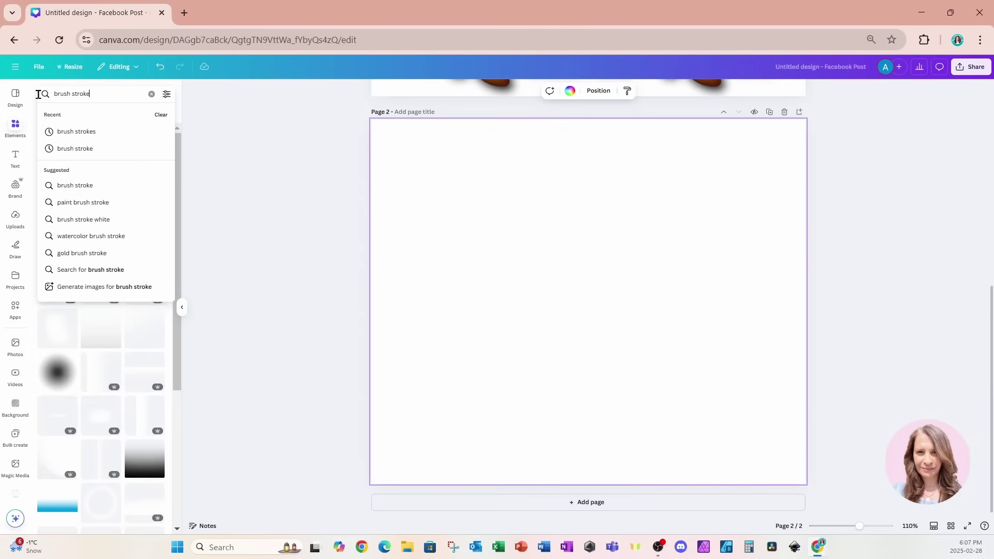
pyautogui.press('Return')
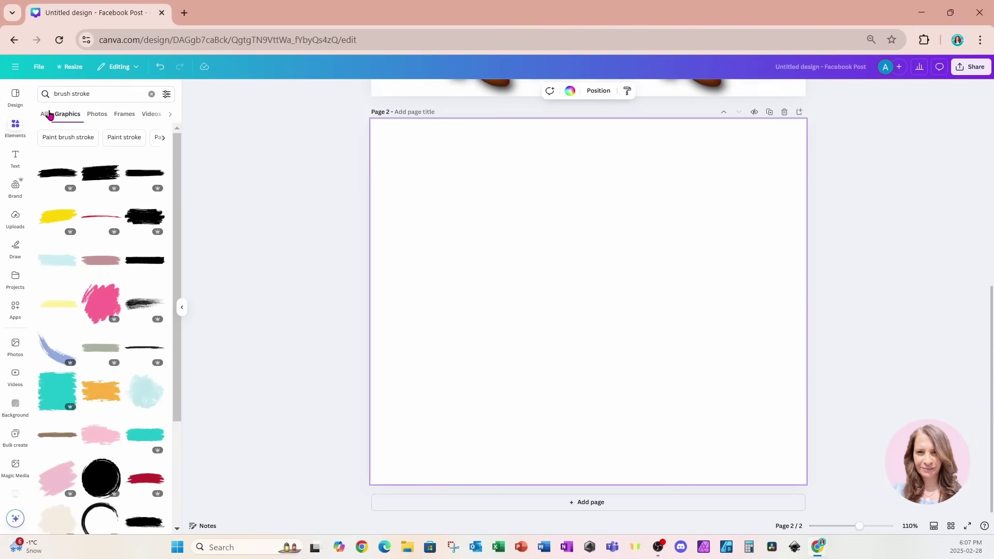
pyautogui.click(45, 115)
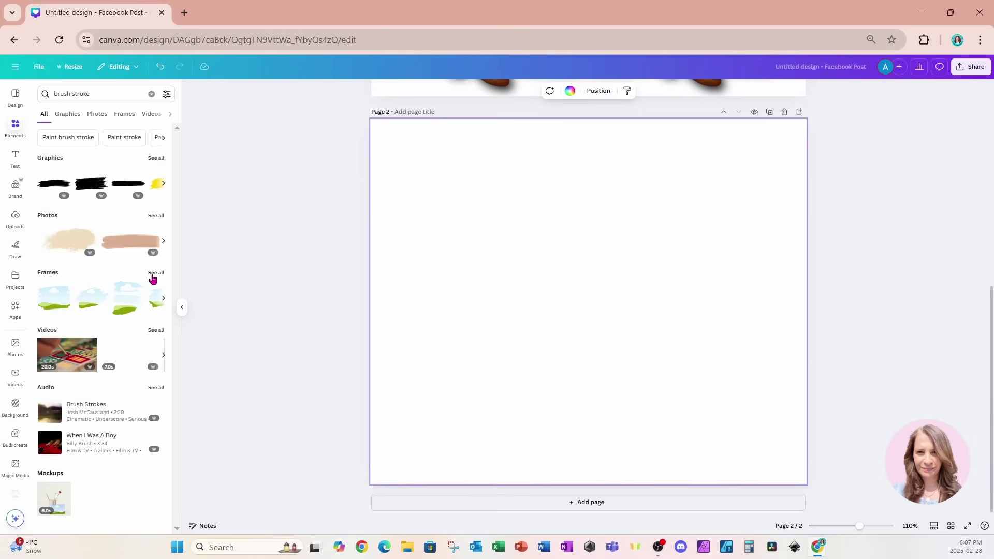
pyautogui.click(154, 273)
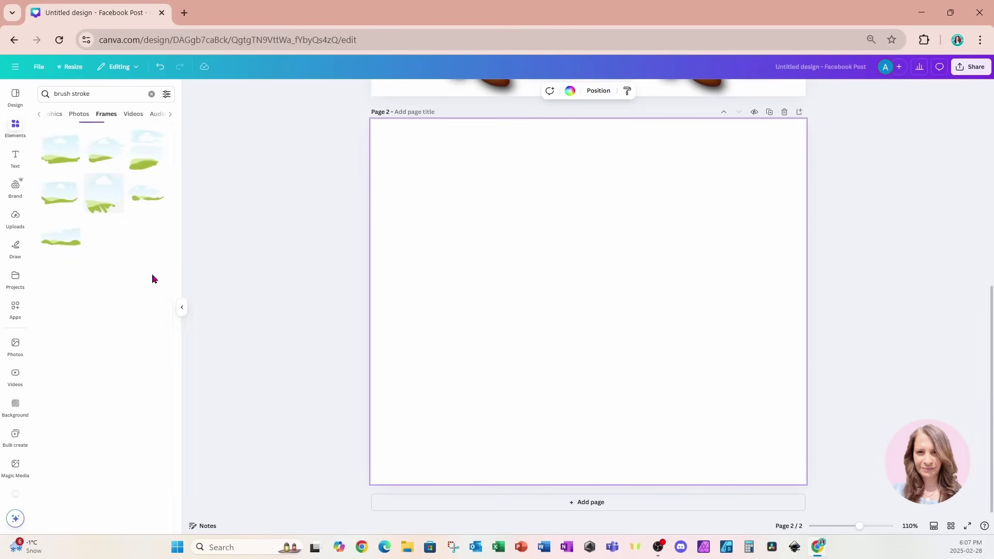
# Step: Place the scribble-shaped frame on the left half of page 2 and add a wide brush stroke frame to the page
pyautogui.click(102, 194)
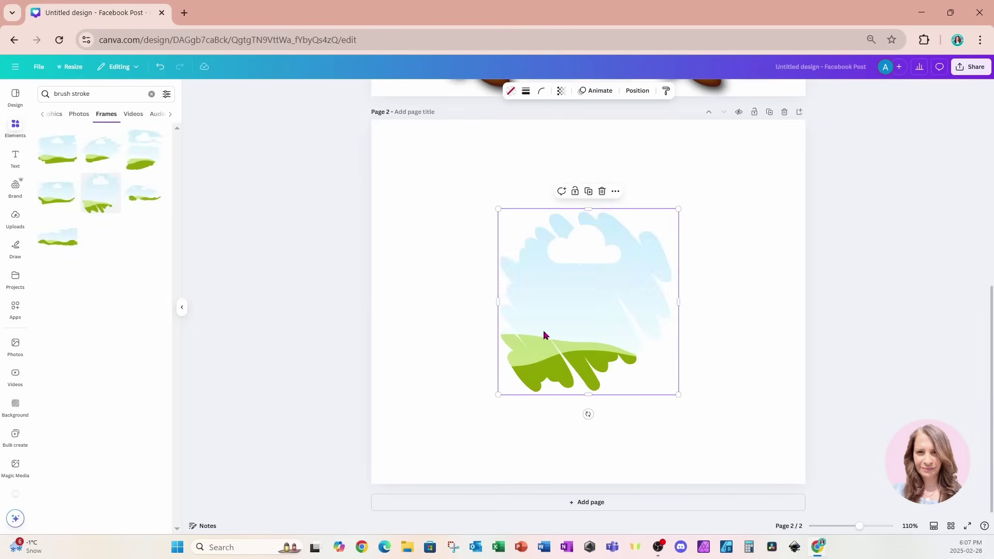
pyautogui.moveTo(544, 333)
pyautogui.mouseDown()
pyautogui.moveTo(530, 322)
pyautogui.moveTo(511, 330)
pyautogui.mouseUp()
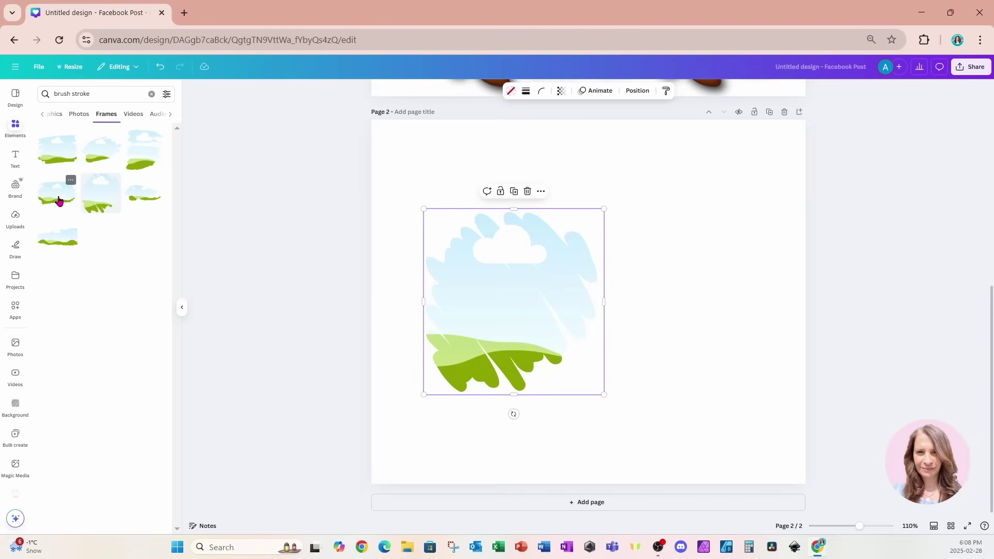
pyautogui.click(57, 158)
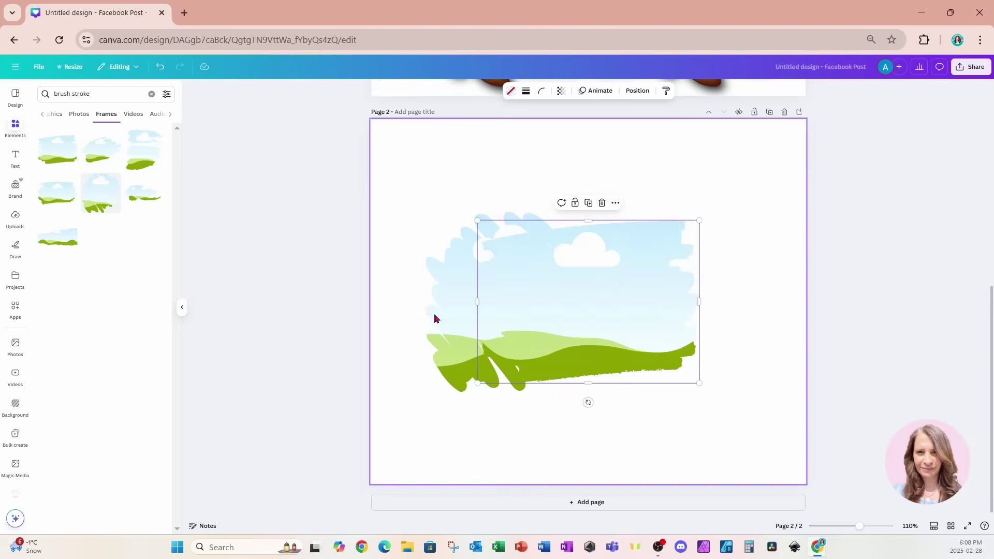
# Step: Move the wide brush stroke frame to the right side of page 2 and reshape it into a taller, narrower frame
pyautogui.moveTo(532, 327); pyautogui.dragTo(625, 332)
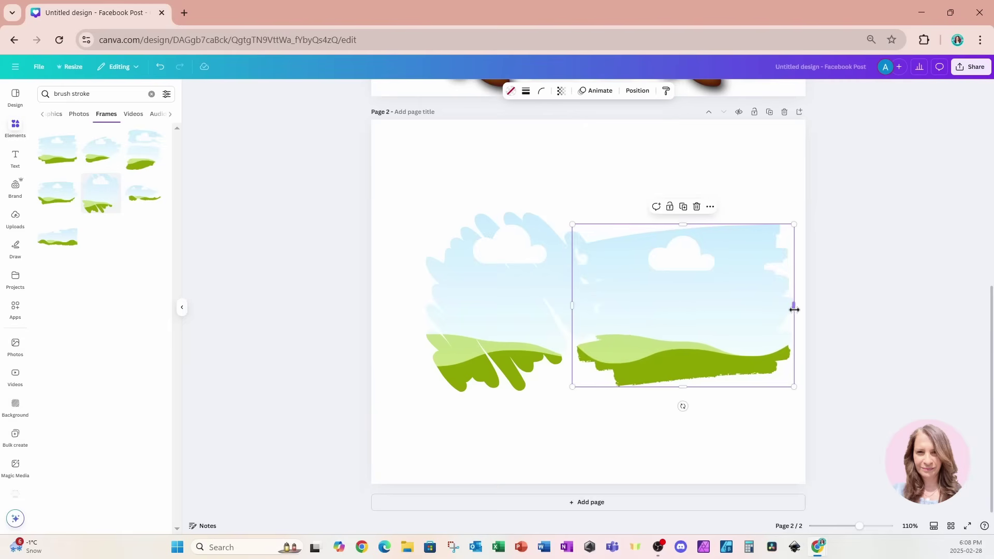
pyautogui.moveTo(793, 309); pyautogui.dragTo(704, 366)
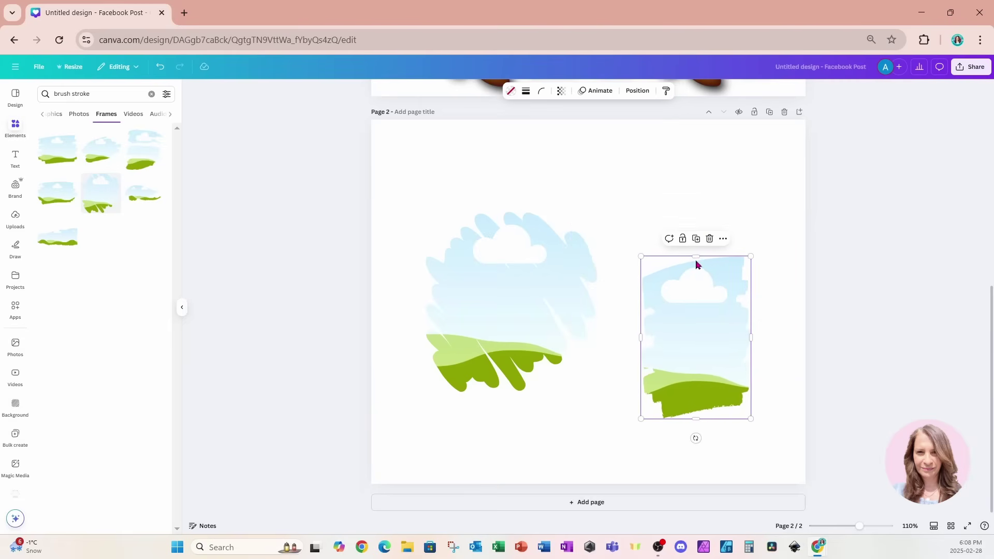
pyautogui.moveTo(696, 258); pyautogui.dragTo(692, 174)
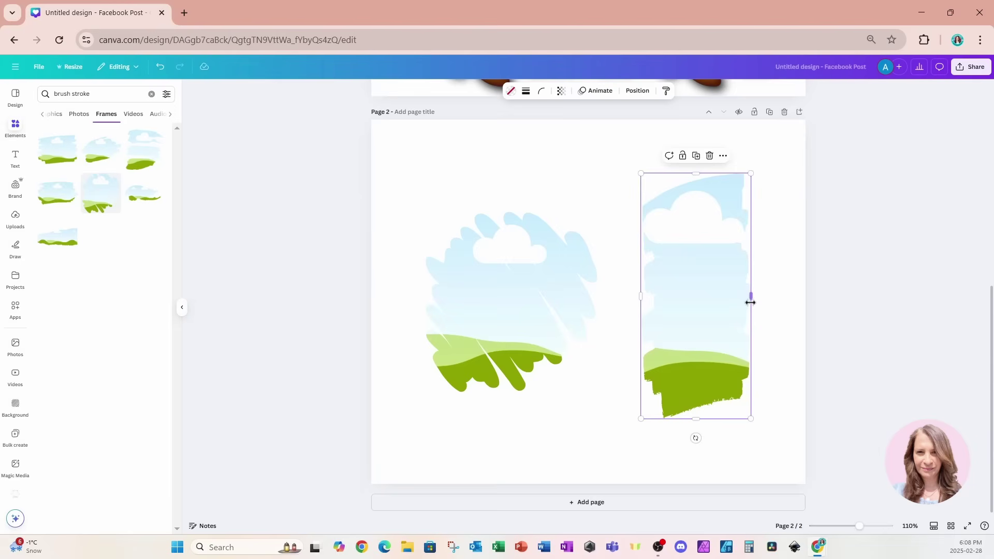
pyautogui.moveTo(750, 298); pyautogui.dragTo(771, 300)
# Step: Narrow the scribble-shaped frame, stretch it to nearly the full page height, and shift it toward the left edge
pyautogui.moveTo(642, 300); pyautogui.dragTo(510, 302)
pyautogui.click(541, 310)
pyautogui.moveTo(465, 208); pyautogui.dragTo(466, 144)
pyautogui.moveTo(469, 395); pyautogui.dragTo(469, 445)
pyautogui.click(510, 371)
pyautogui.moveTo(473, 362); pyautogui.dragTo(464, 375)
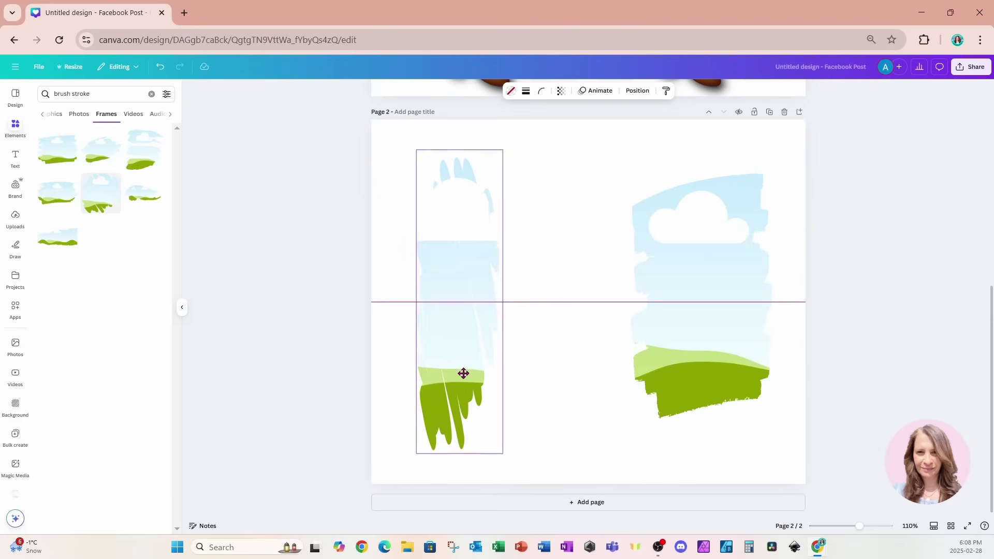
# Step: Resize the brush stroke frame to a tall, narrow strip and place it beside the scribble-shaped frame at matching height
pyautogui.moveTo(712, 380); pyautogui.dragTo(581, 459)
pyautogui.moveTo(667, 308); pyautogui.dragTo(627, 309)
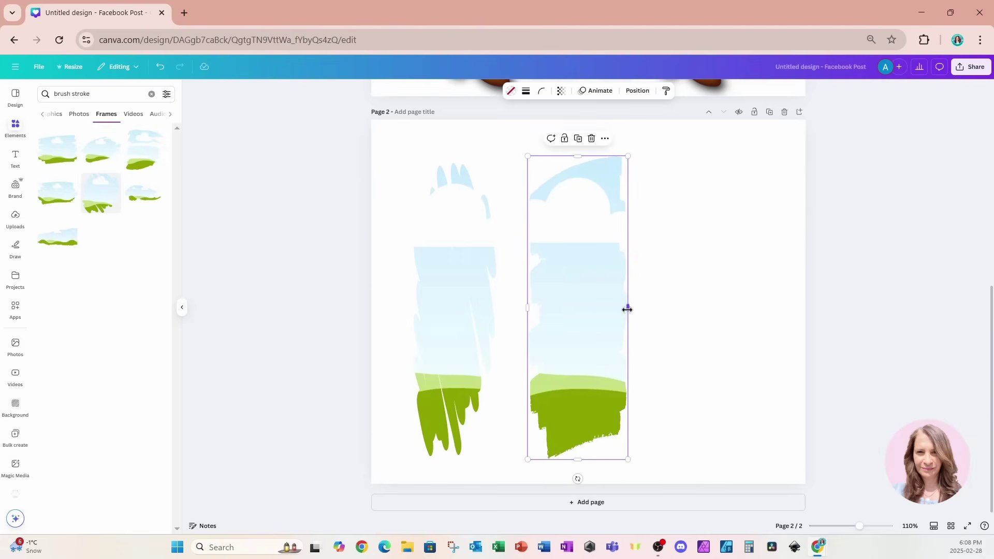
pyautogui.moveTo(527, 277); pyautogui.dragTo(512, 277)
# Step: Duplicate both frames to their right in line with the originals, and shift all four left to fit the page
pyautogui.hotkey('ctrl', 'a')
pyautogui.click(520, 139)
pyautogui.moveTo(718, 308); pyautogui.dragTo(650, 329)
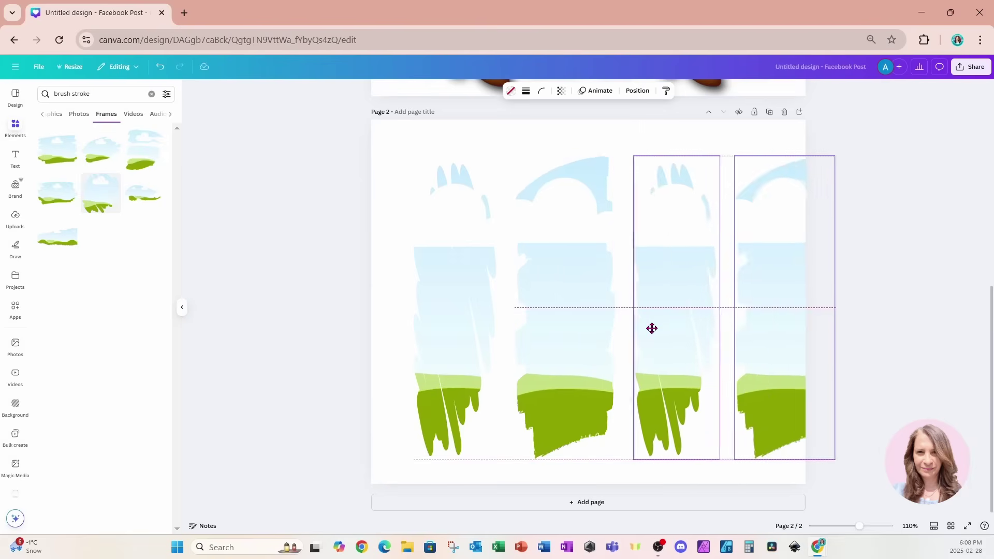
pyautogui.hotkey('ctrl', 'a')
pyautogui.moveTo(776, 368); pyautogui.dragTo(759, 368)
pyautogui.press('Escape')
# Step: Fill the four frames on page 2 with the uploaded lotus, paisley, blue eye and rose images, in that order from the left
pyautogui.click(15, 217)
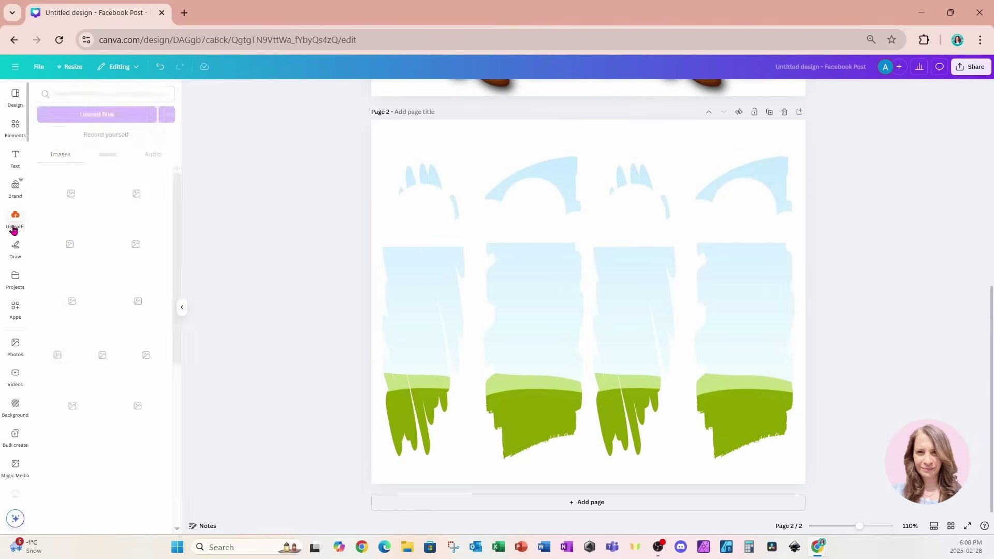
pyautogui.scroll(-10, 88, 282)
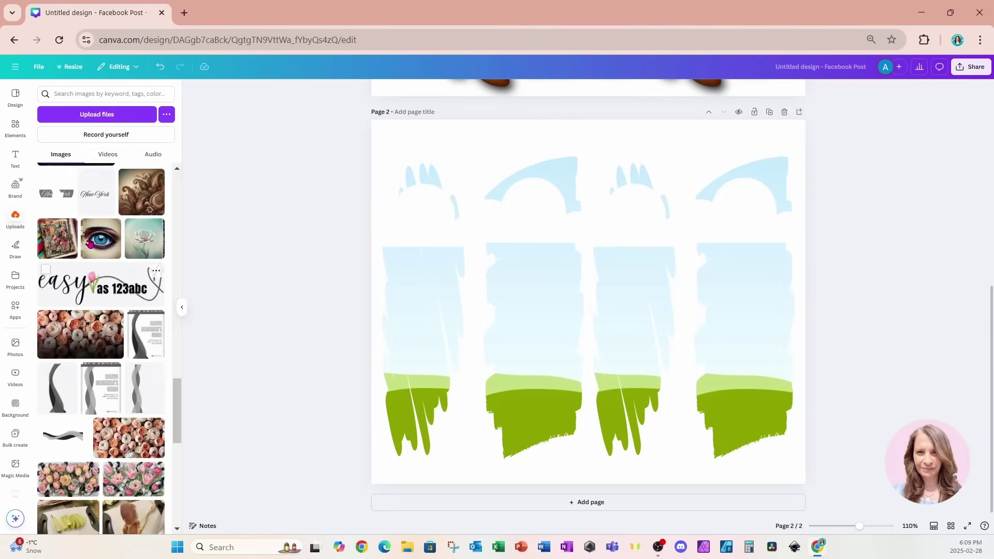
pyautogui.click(141, 192)
pyautogui.moveTo(129, 438); pyautogui.dragTo(693, 331)
pyautogui.moveTo(101, 238); pyautogui.dragTo(634, 310)
pyautogui.moveTo(145, 238); pyautogui.dragTo(420, 311)
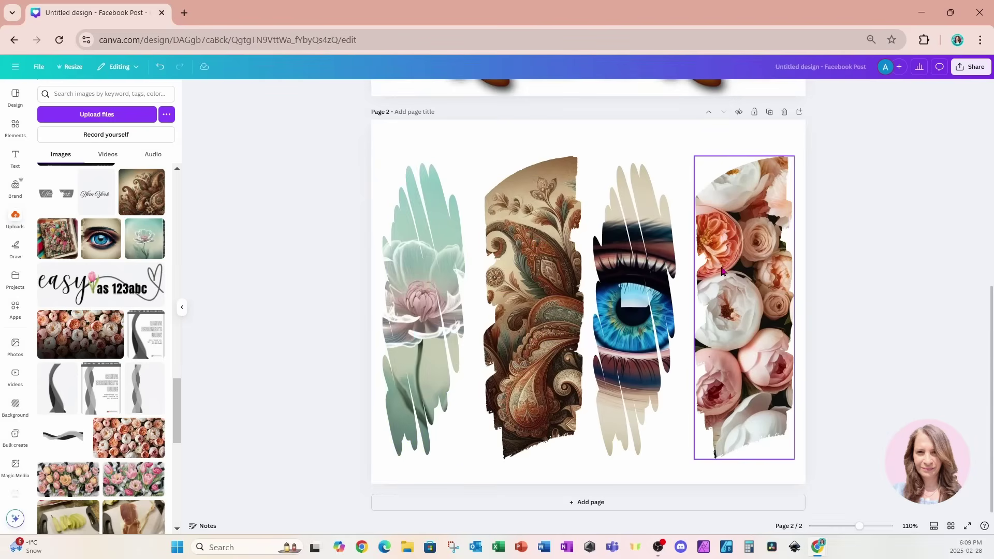
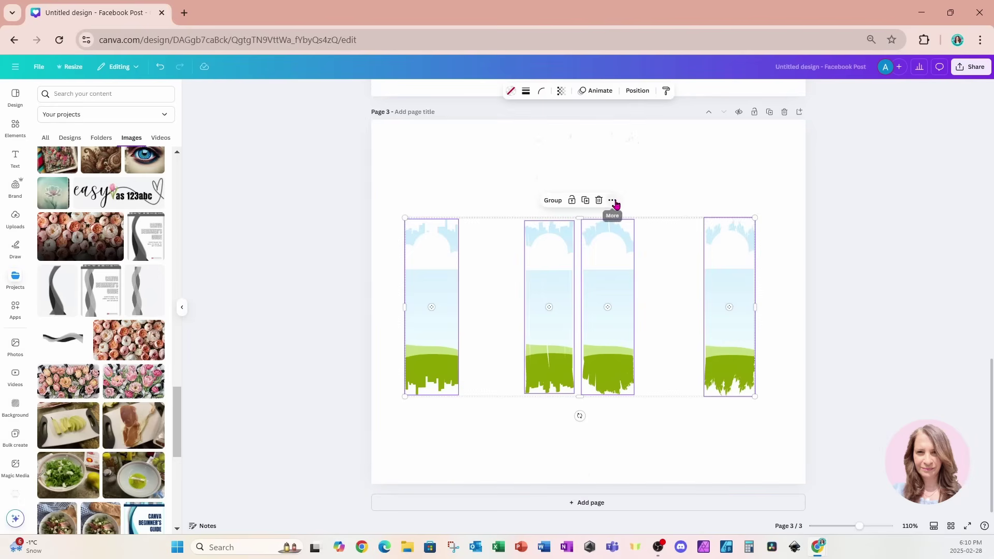
# Step: Space the four selected brush stroke frames on page 3 evenly with Tidy up
pyautogui.click(613, 202)
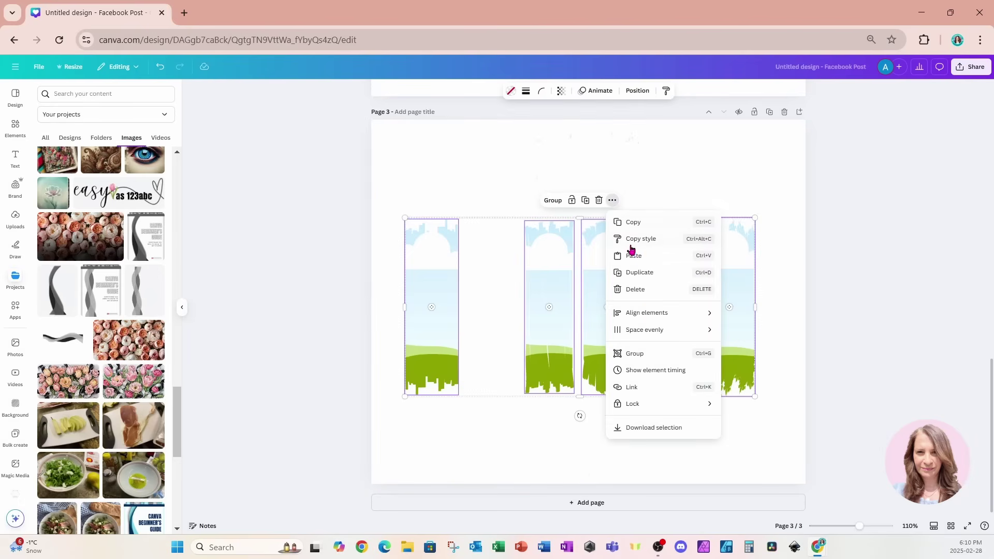
pyautogui.moveTo(624, 334)
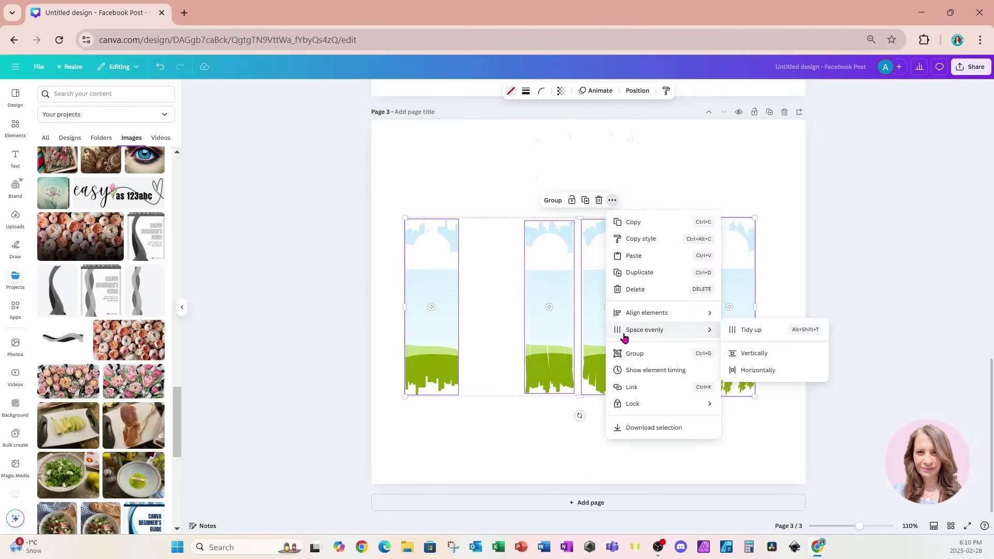
pyautogui.click(742, 338)
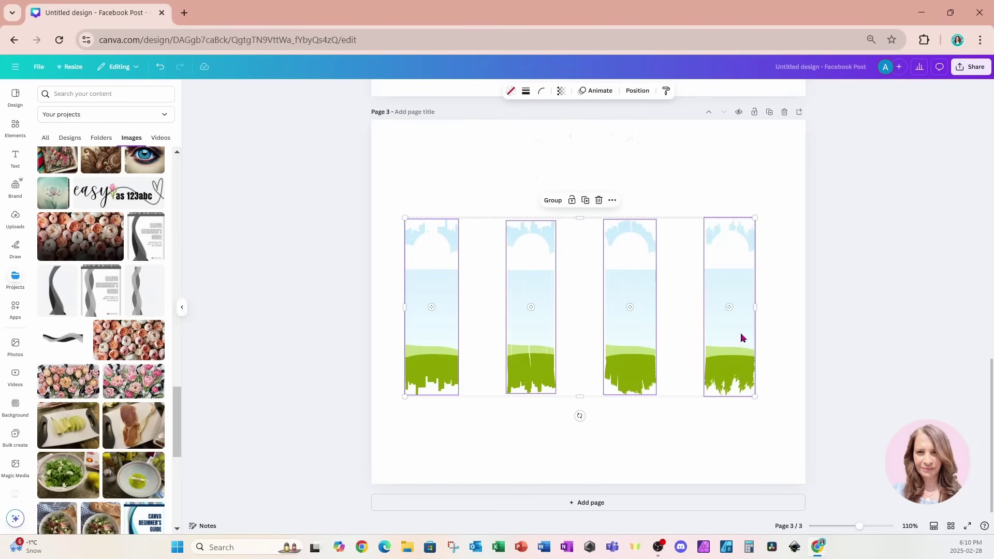
pyautogui.click(348, 240)
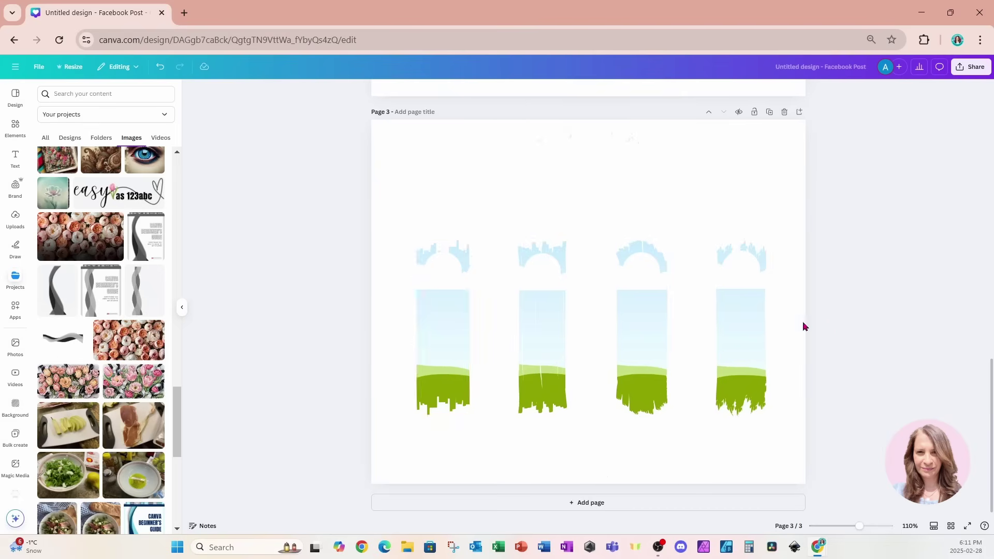
pyautogui.moveTo(345, 312); pyautogui.dragTo(861, 377)
pyautogui.click(433, 255)
pyautogui.moveTo(443, 239); pyautogui.dragTo(443, 195)
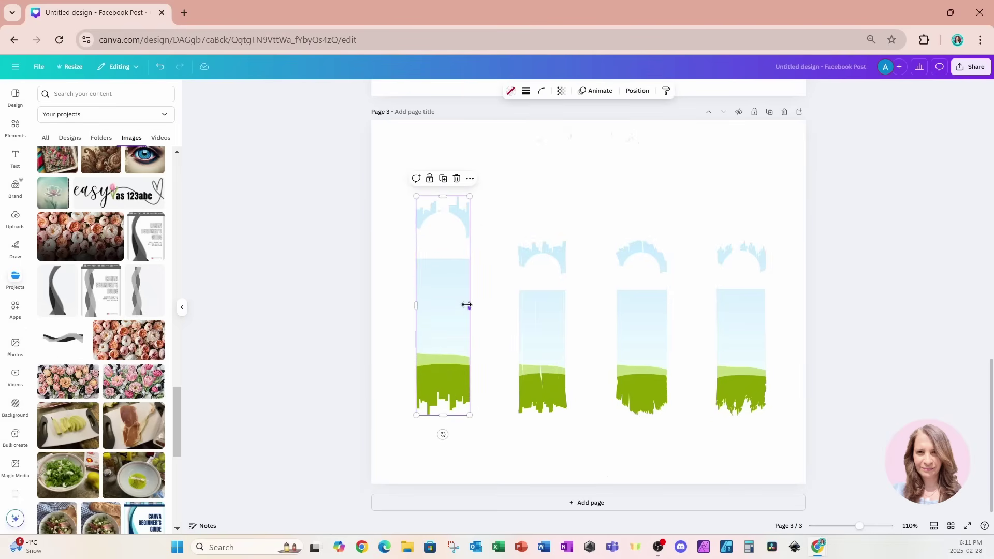
pyautogui.hotkey('ctrl', 'z')
# Step: Stretch all four page 3 frames upward together, and widen each frame individually toward its right side
pyautogui.moveTo(591, 239); pyautogui.dragTo(589, 174)
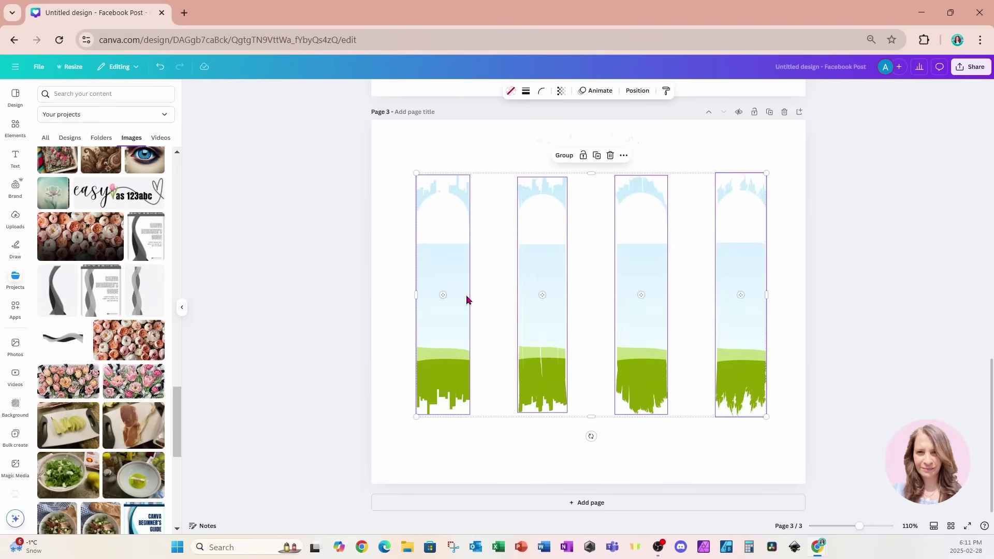
pyautogui.click(466, 299)
pyautogui.moveTo(466, 299); pyautogui.dragTo(490, 299)
pyautogui.click(563, 293)
pyautogui.moveTo(563, 293); pyautogui.dragTo(596, 294)
pyautogui.click(623, 295)
pyautogui.moveTo(667, 295); pyautogui.dragTo(691, 295)
pyautogui.click(764, 298)
pyautogui.moveTo(763, 298); pyautogui.dragTo(788, 295)
# Step: Center the four frames horizontally on page 3 and stretch them together down to near the page's lower edge
pyautogui.hotkey('ctrl', 'a')
pyautogui.moveTo(769, 372)
pyautogui.mouseDown()
pyautogui.moveTo(750, 373)
pyautogui.moveTo(766, 370)
pyautogui.mouseUp()
pyautogui.click(855, 338)
pyautogui.hotkey('ctrl', 'a')
pyautogui.click(839, 355)
pyautogui.hotkey('ctrl', 'a')
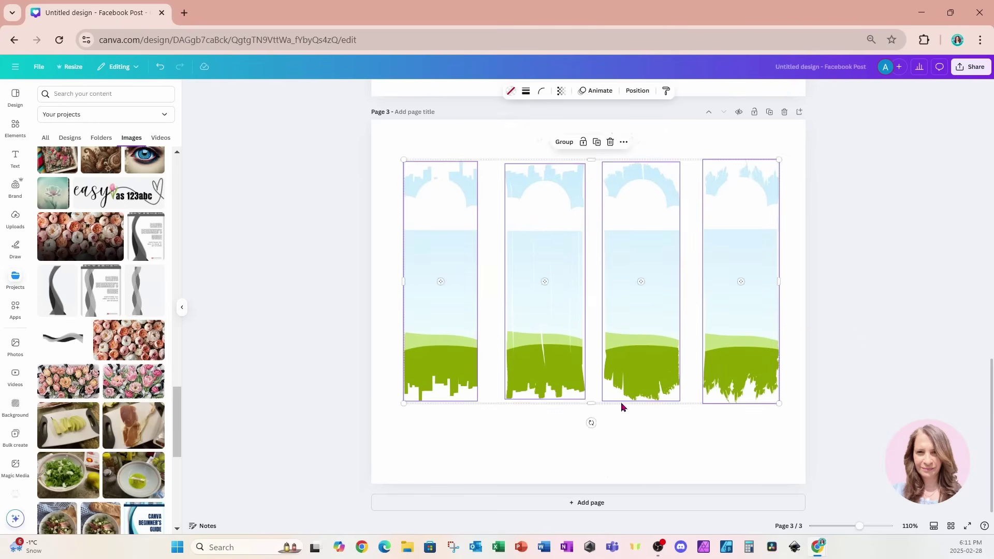
pyautogui.moveTo(591, 405); pyautogui.dragTo(584, 462)
pyautogui.click(316, 269)
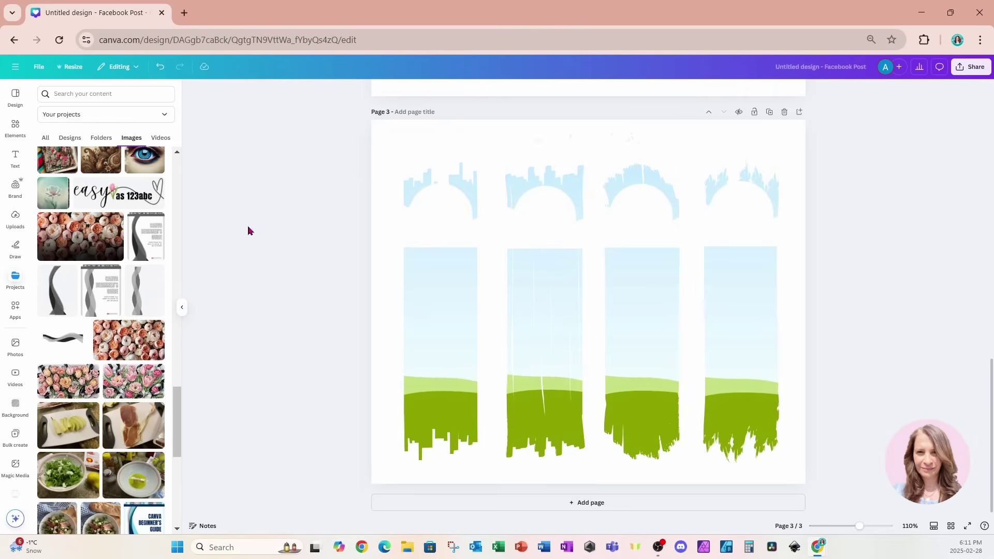
# Step: Fill the first frame on page 3 with the lotus image and the second with the brown paisley image
pyautogui.click(54, 189)
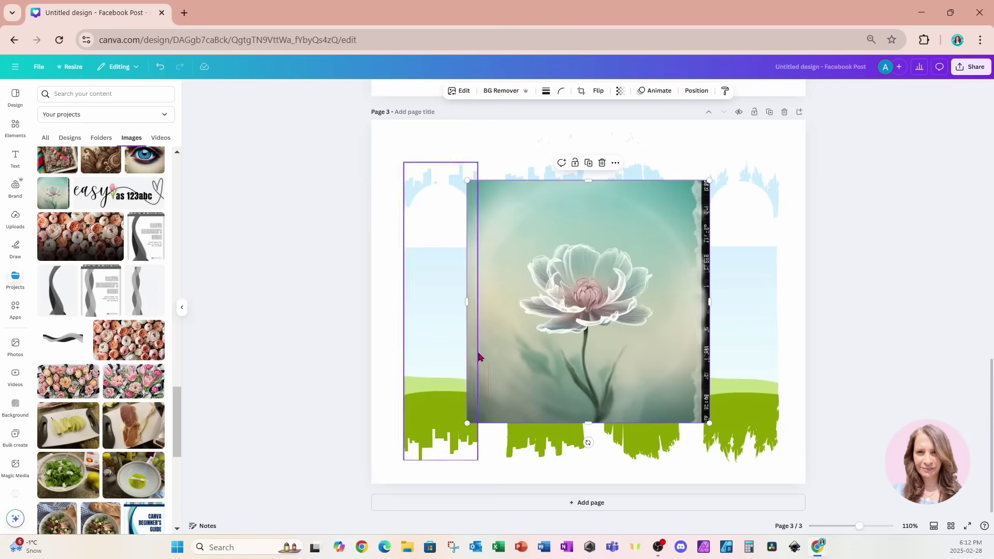
pyautogui.moveTo(553, 378); pyautogui.dragTo(437, 362)
pyautogui.scroll(3, 163, 307)
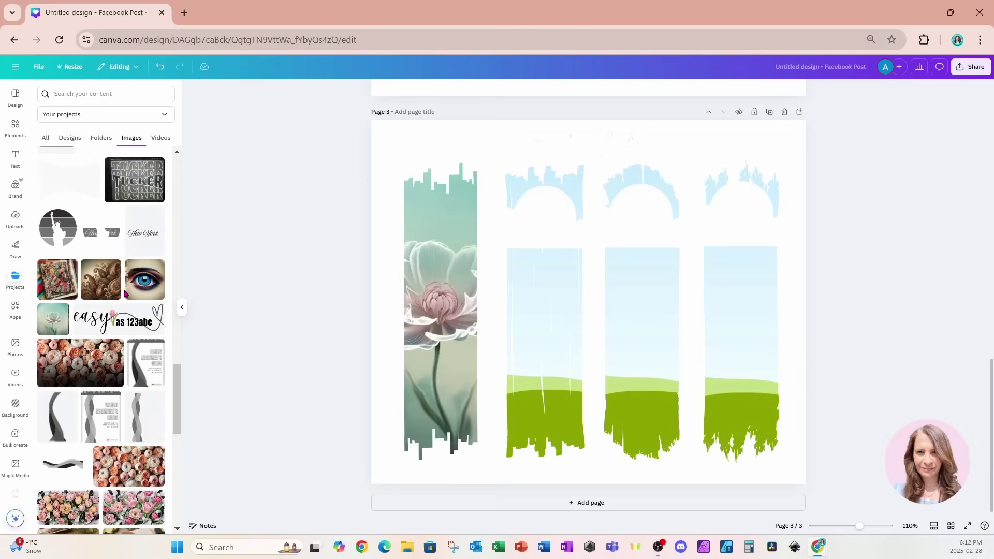
pyautogui.click(101, 280)
pyautogui.moveTo(554, 327); pyautogui.dragTo(544, 331)
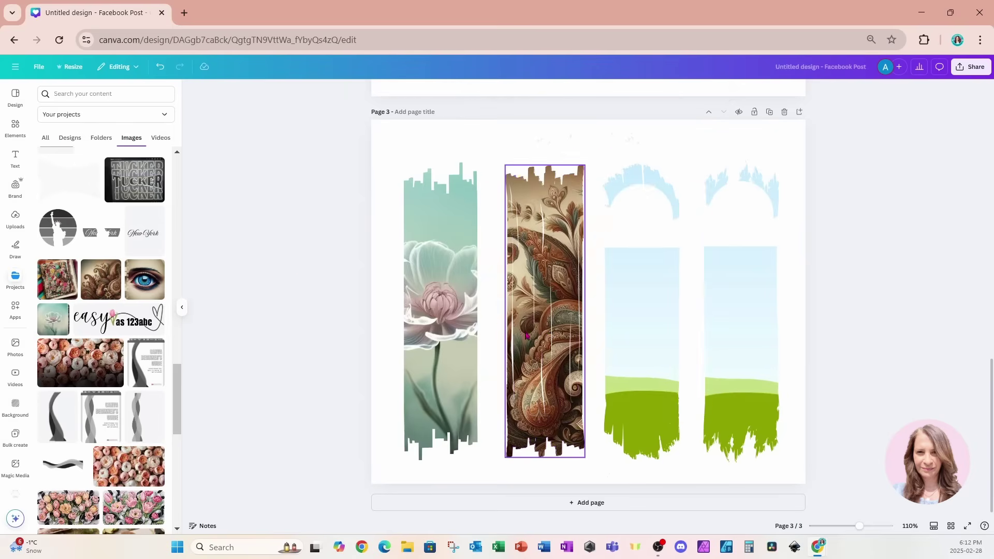
# Step: Fill the third frame with the blue eye image and the fourth with the colorful craft collage image
pyautogui.click(155, 268)
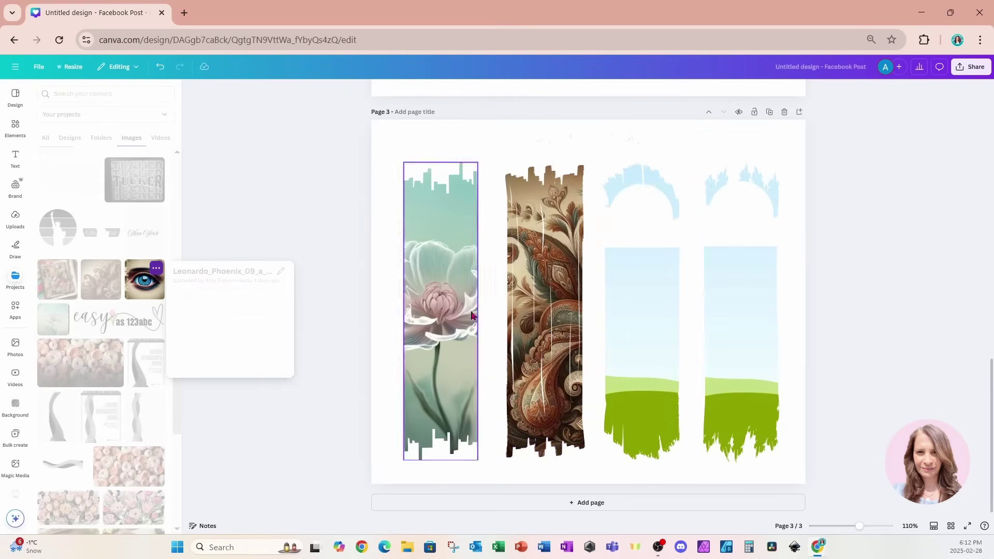
pyautogui.click(145, 279)
pyautogui.click(144, 279)
pyautogui.moveTo(620, 334); pyautogui.dragTo(654, 335)
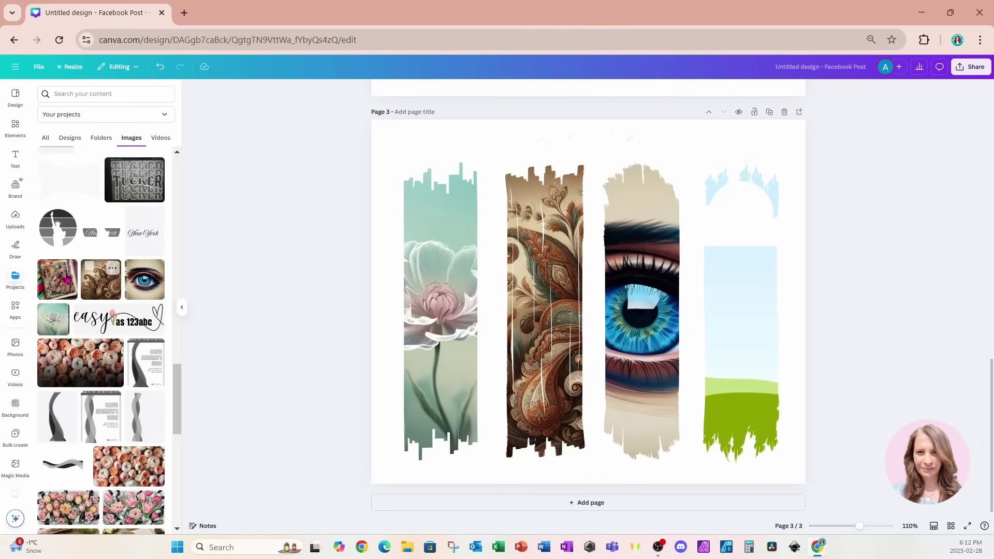
pyautogui.click(58, 280)
pyautogui.moveTo(588, 301); pyautogui.dragTo(745, 163)
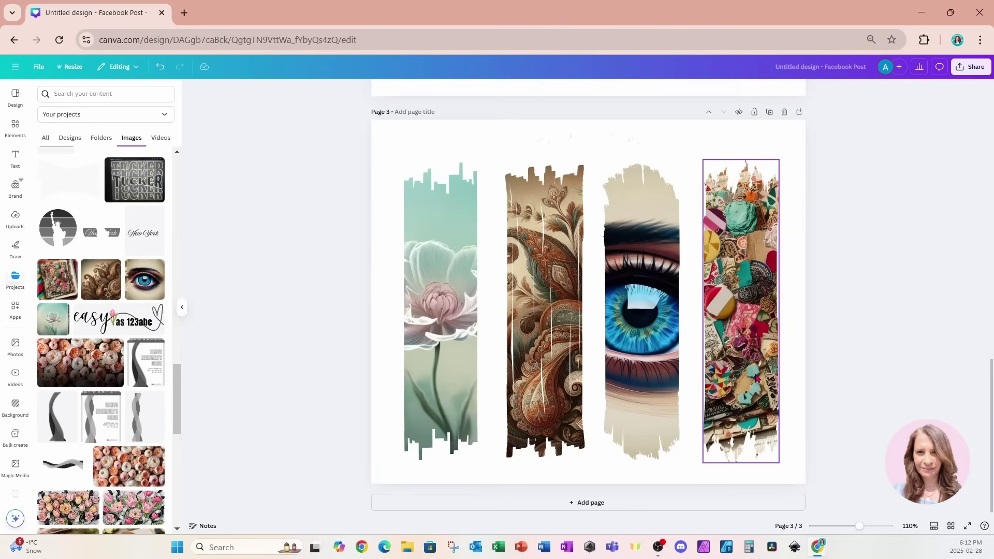
# Step: Search the elements for "grunge" and show the matching graphics
pyautogui.click(15, 128)
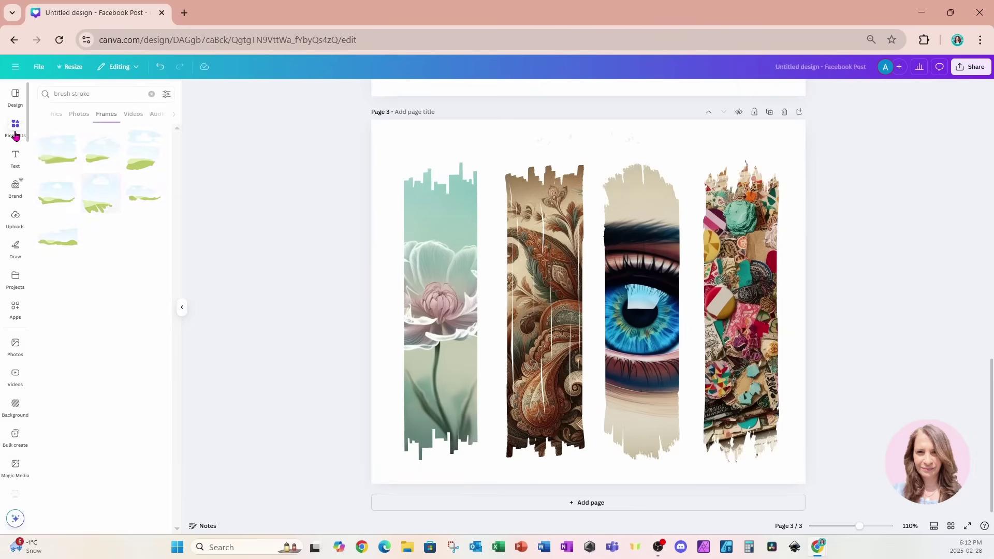
pyautogui.click(67, 94)
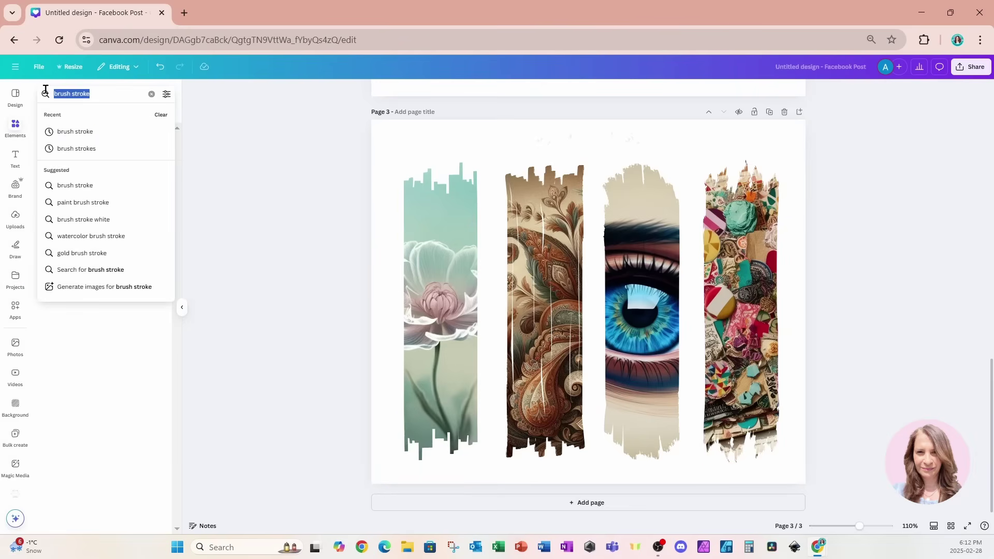
pyautogui.write('grunge')
pyautogui.press('Return')
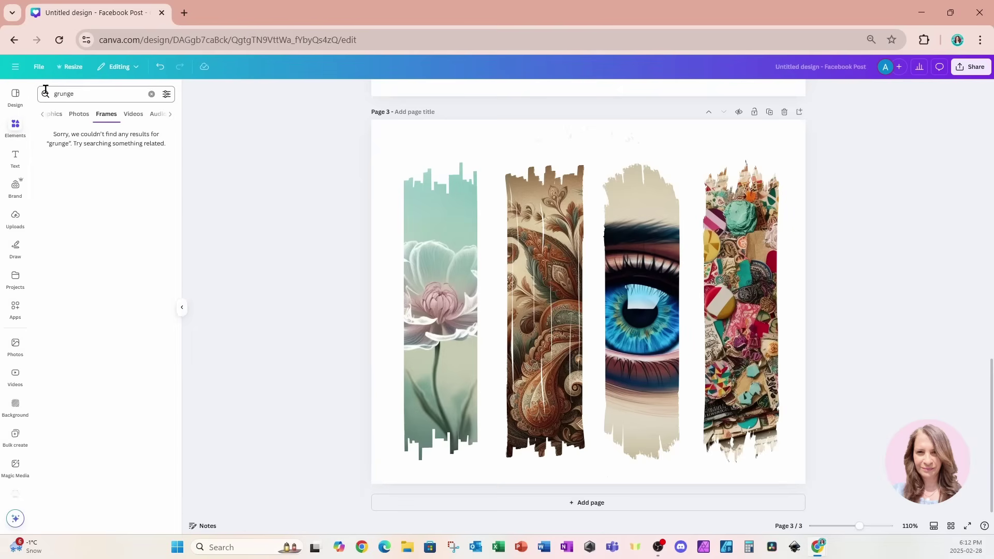
pyautogui.click(57, 115)
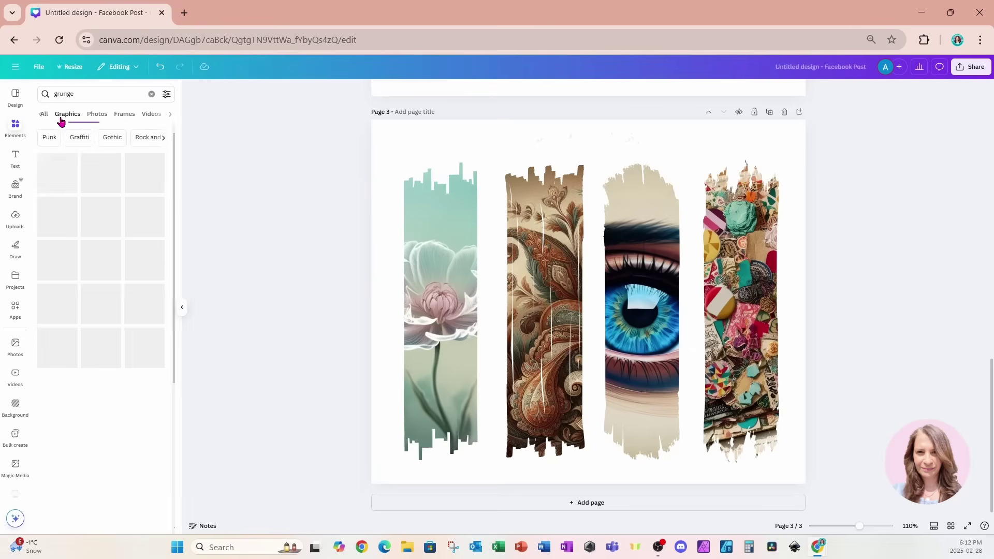
# Step: Add the first grunge splatter graphic enlarged over the three left picture strips, and place a duplicate over the page's right side
pyautogui.click(47, 178)
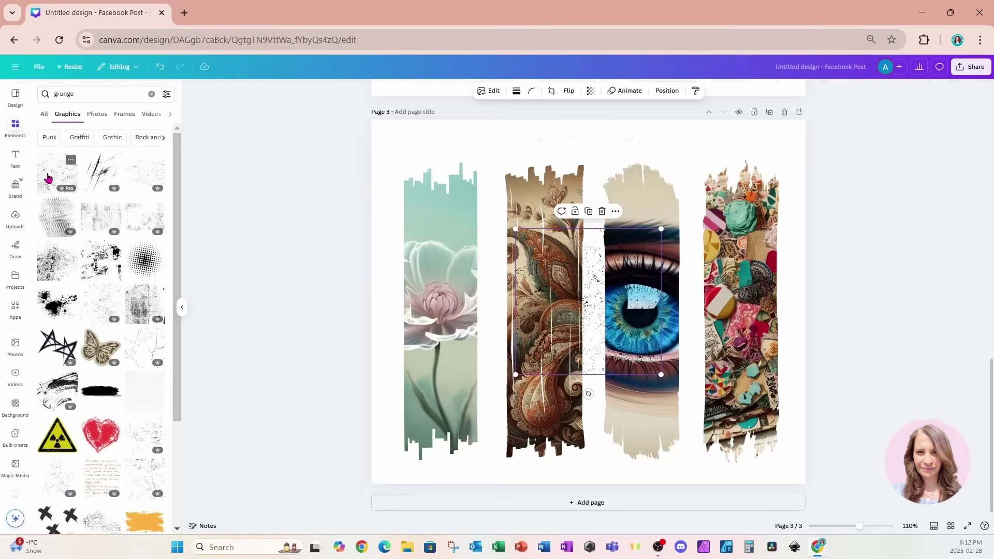
pyautogui.moveTo(661, 229); pyautogui.dragTo(893, 143)
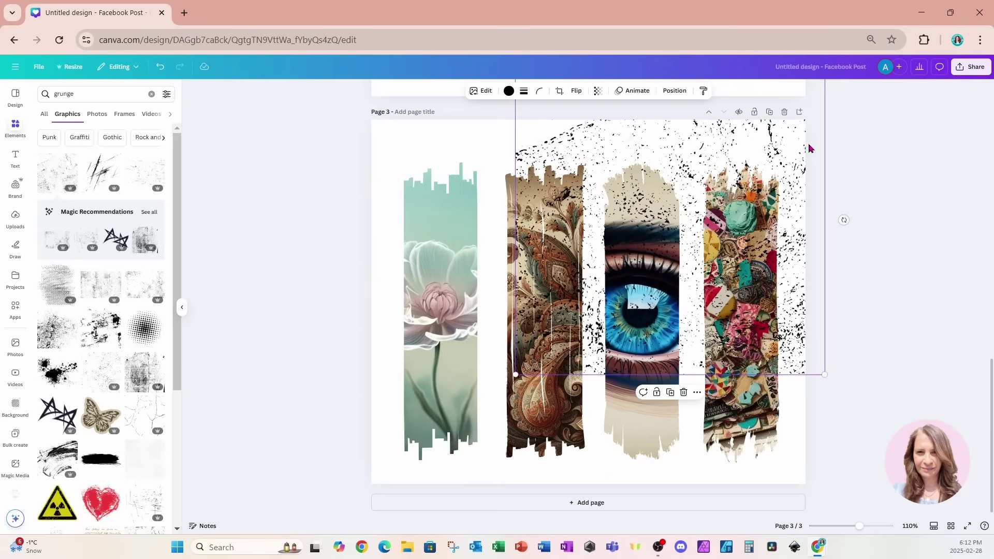
pyautogui.moveTo(810, 149); pyautogui.dragTo(690, 237)
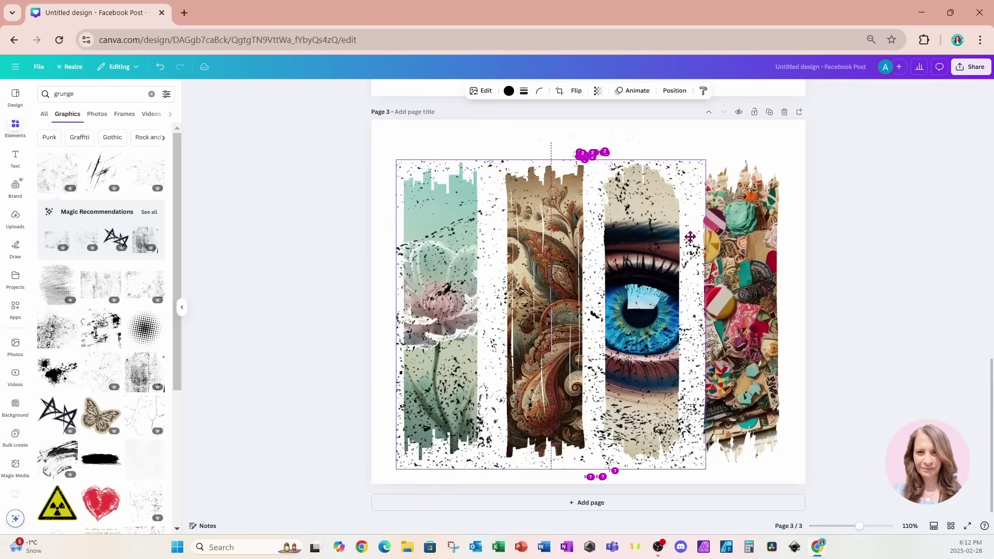
pyautogui.click(554, 142)
pyautogui.moveTo(642, 202); pyautogui.dragTo(780, 193)
# Step: Recolor the splatter graphic over the left picture strips white
pyautogui.click(510, 170)
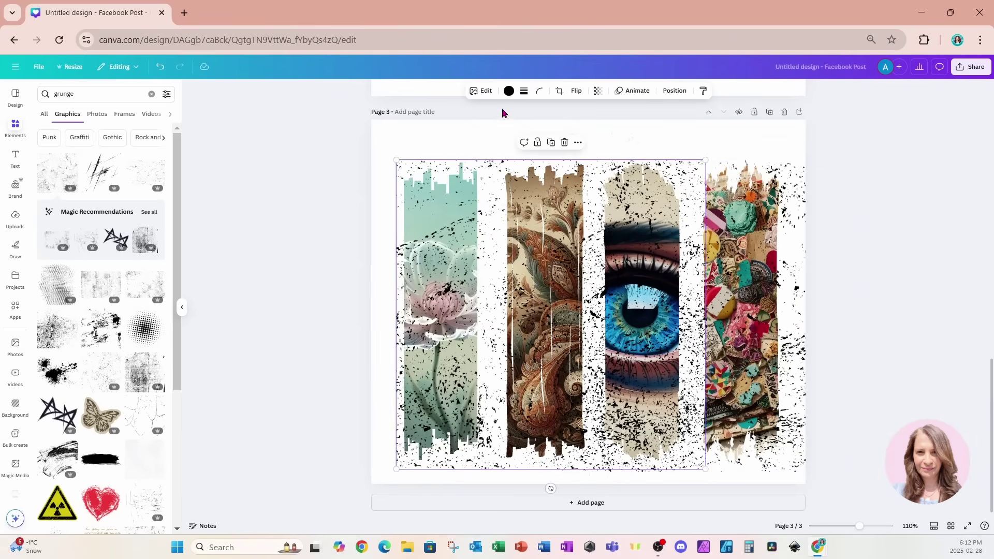
pyautogui.click(509, 92)
pyautogui.click(47, 179)
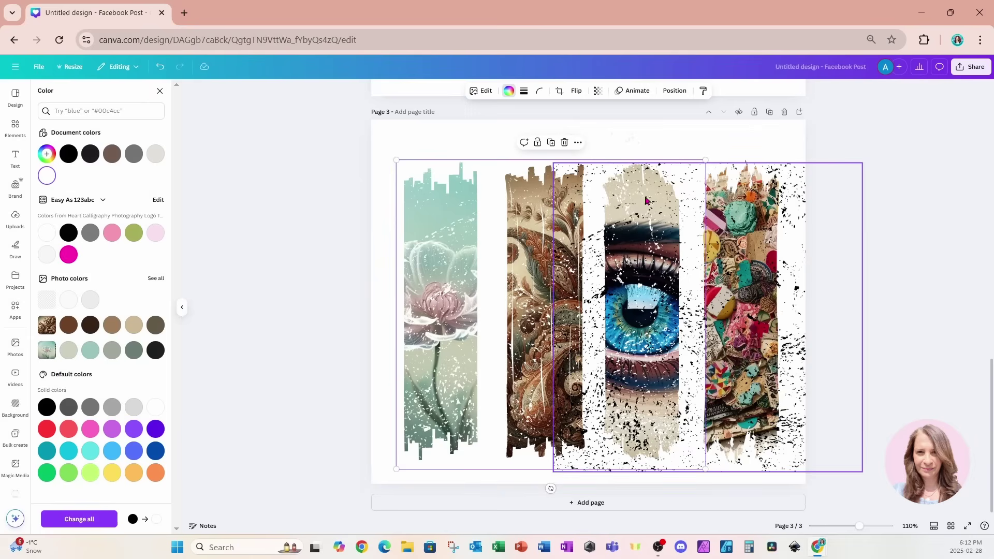
# Step: Recolor the black splatter graphic over the page's right-hand picture strips white
pyautogui.click(784, 200)
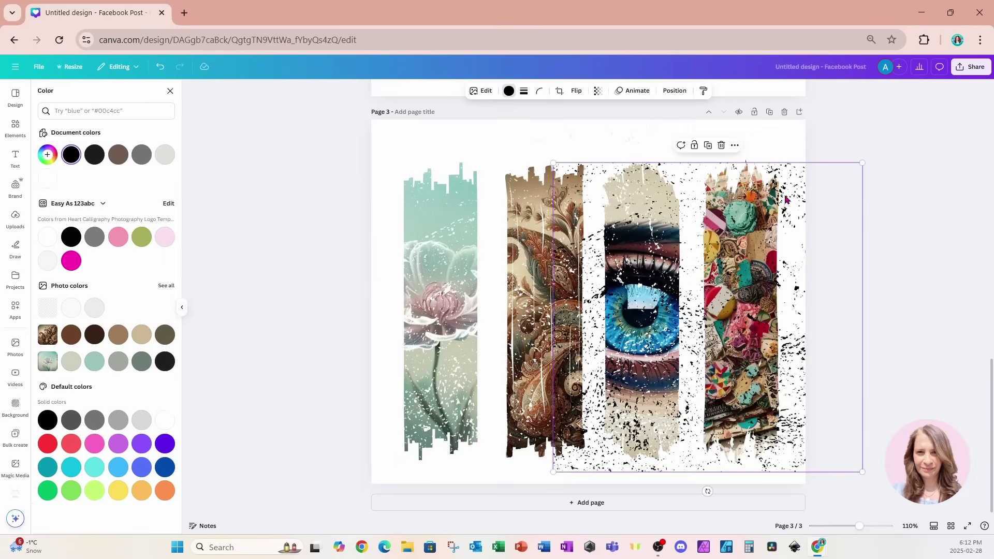
pyautogui.click(512, 95)
pyautogui.click(510, 94)
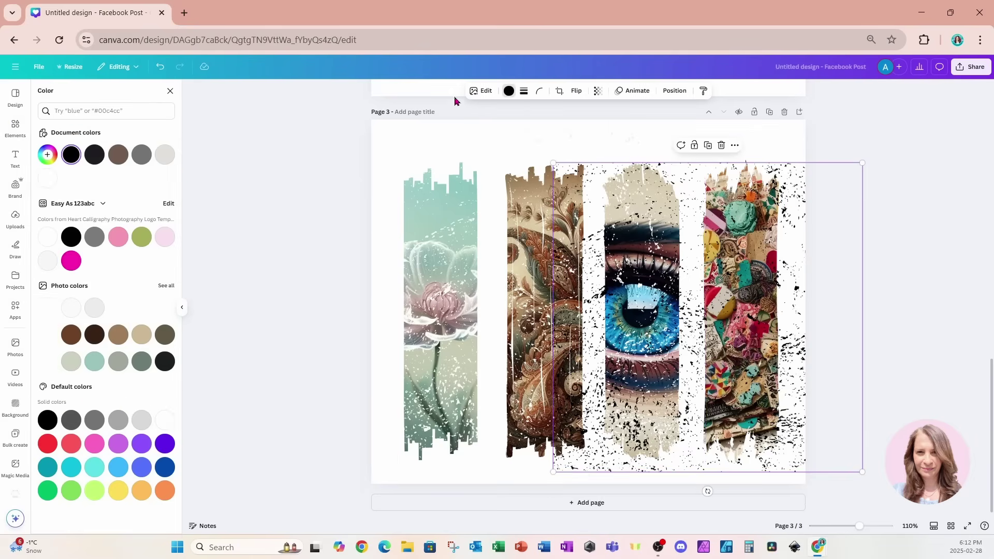
pyautogui.click(48, 237)
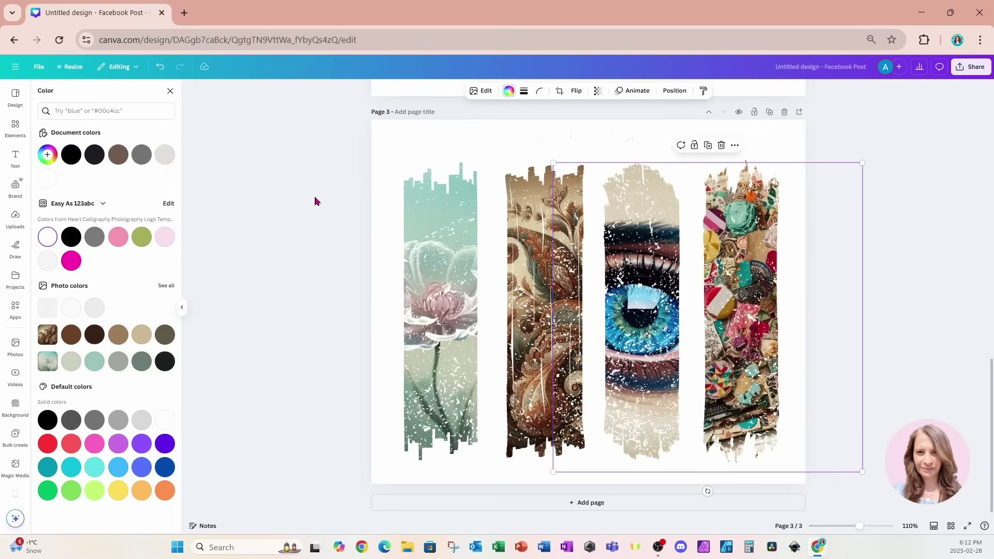
# Step: Add a heading containing a woman's first name, placed over the two left picture strips and enlarged to font size 89.3
pyautogui.click(16, 155)
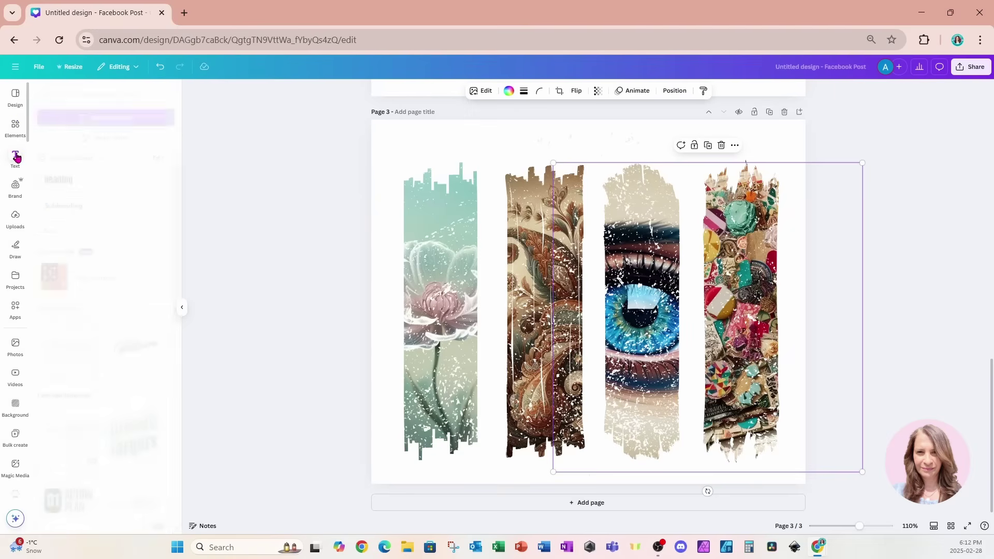
pyautogui.click(59, 179)
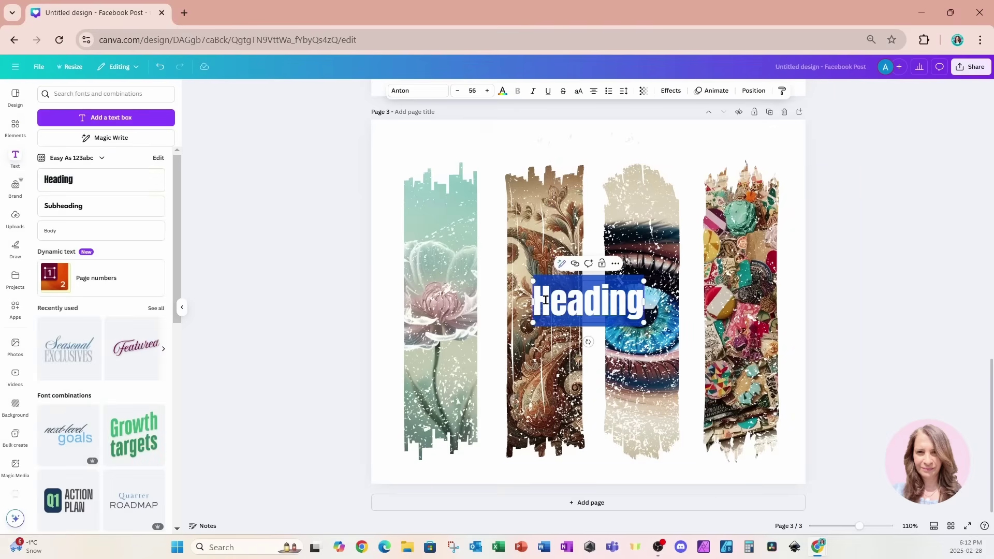
pyautogui.moveTo(590, 305); pyautogui.dragTo(453, 306)
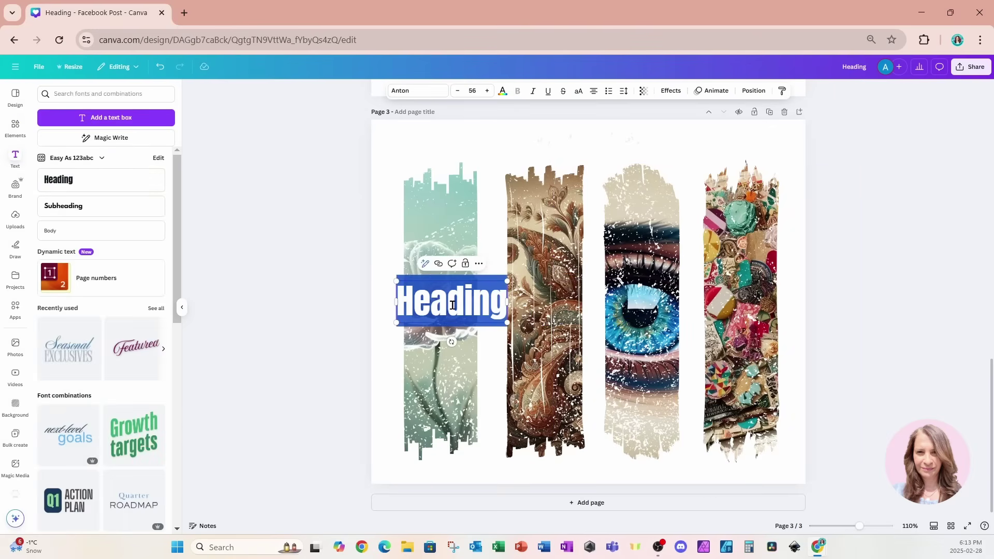
pyautogui.write('An')
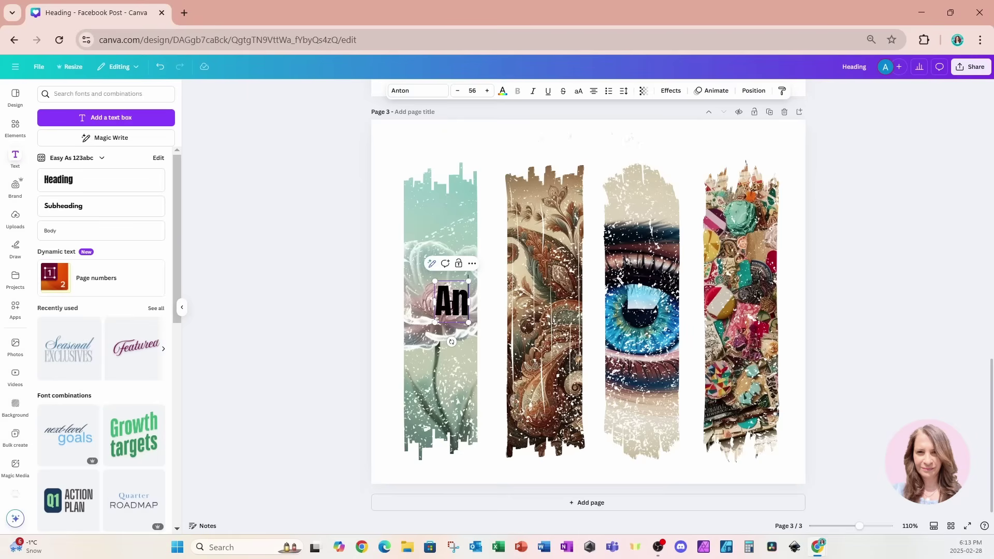
pyautogui.write('abelle')
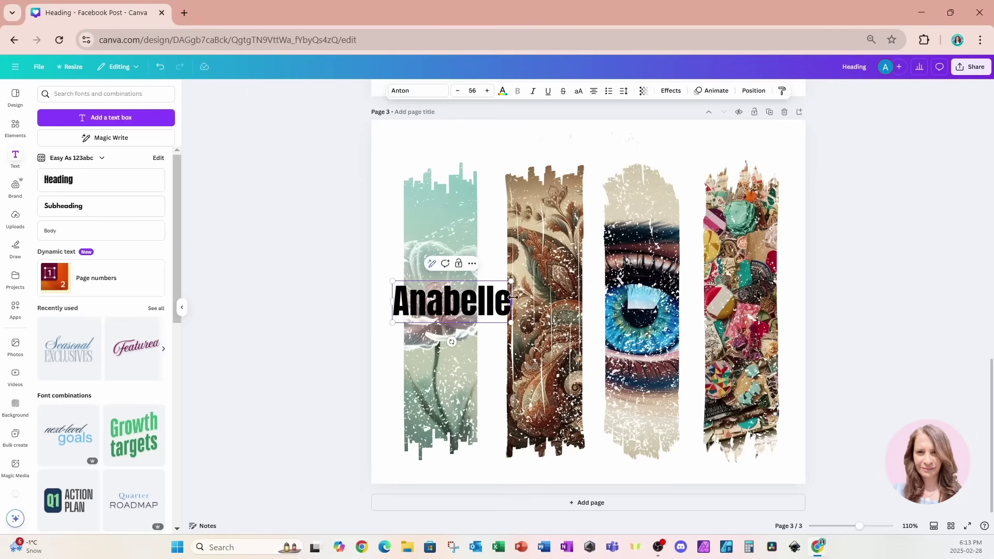
pyautogui.moveTo(511, 281); pyautogui.dragTo(582, 256)
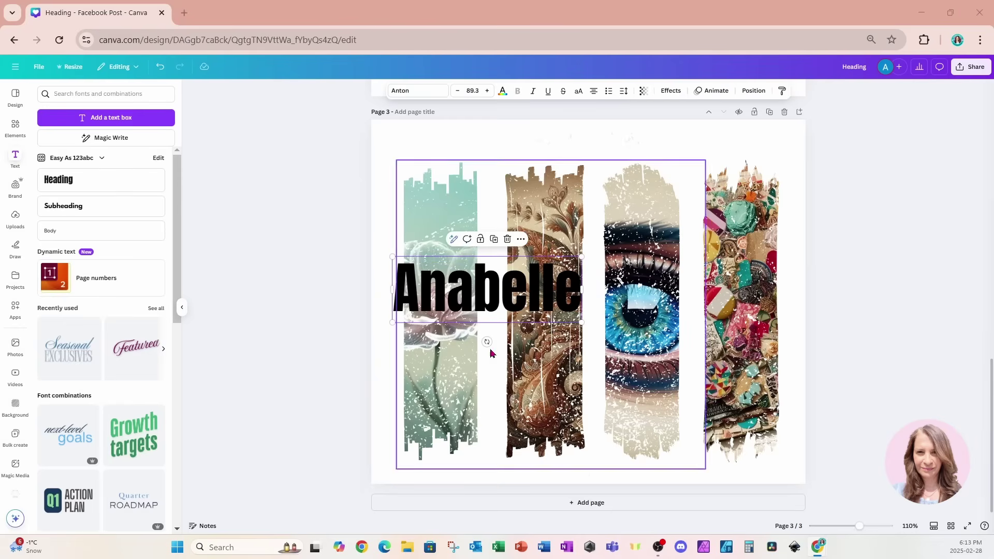
pyautogui.click(472, 290)
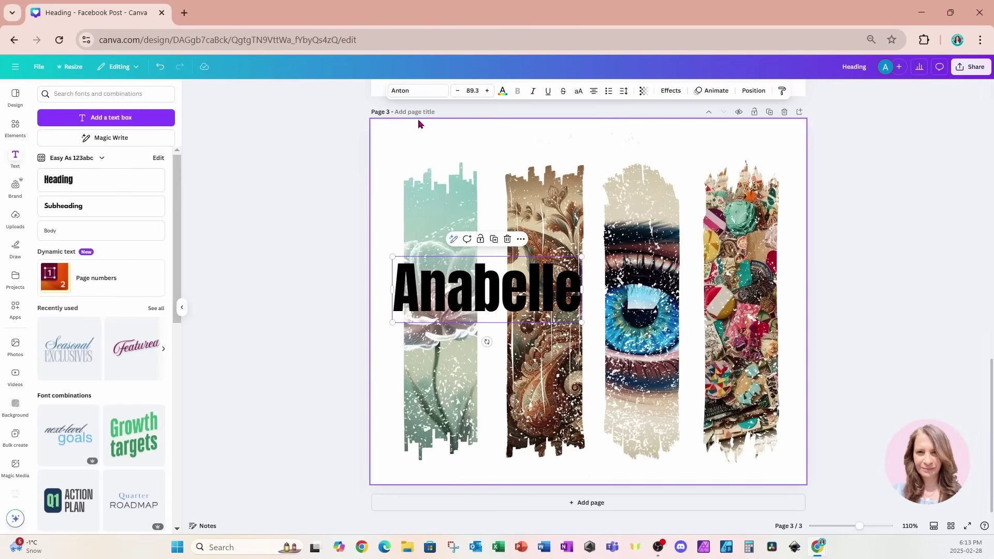
# Step: Change the name heading's font to Amoresa and widen its text box so the name fits on one line
pyautogui.click(414, 91)
pyautogui.click(84, 129)
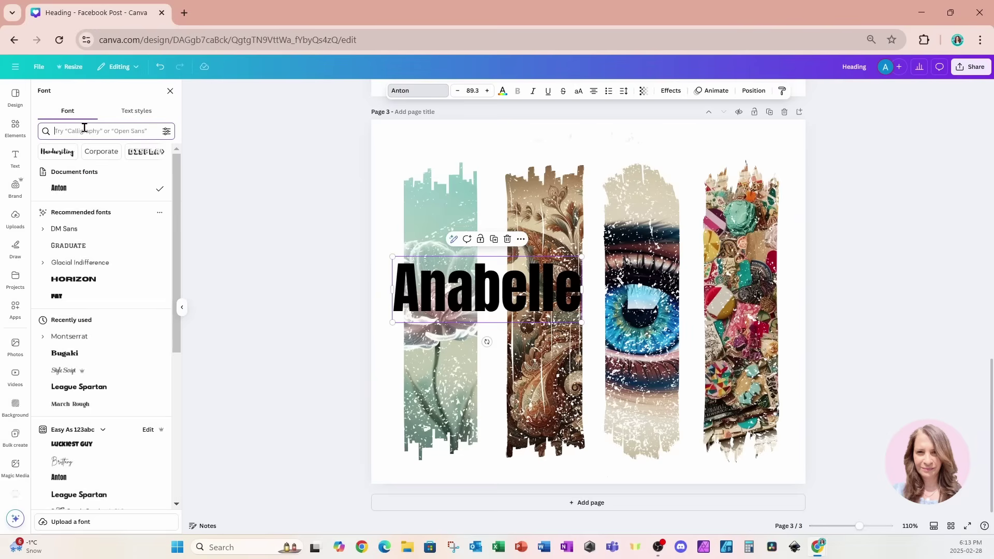
pyautogui.write('anire')
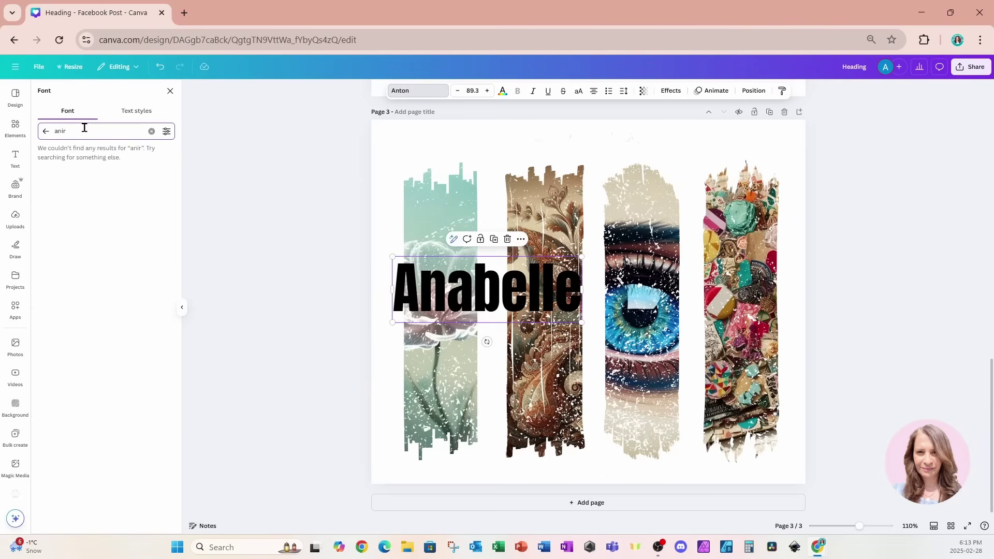
pyautogui.press('BackSpace')
pyautogui.write('m')
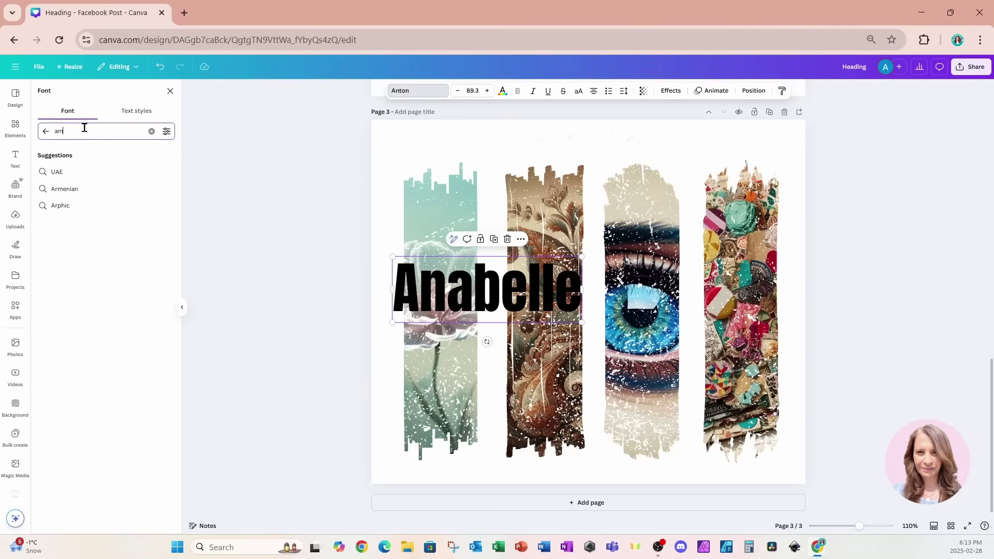
pyautogui.write('ore')
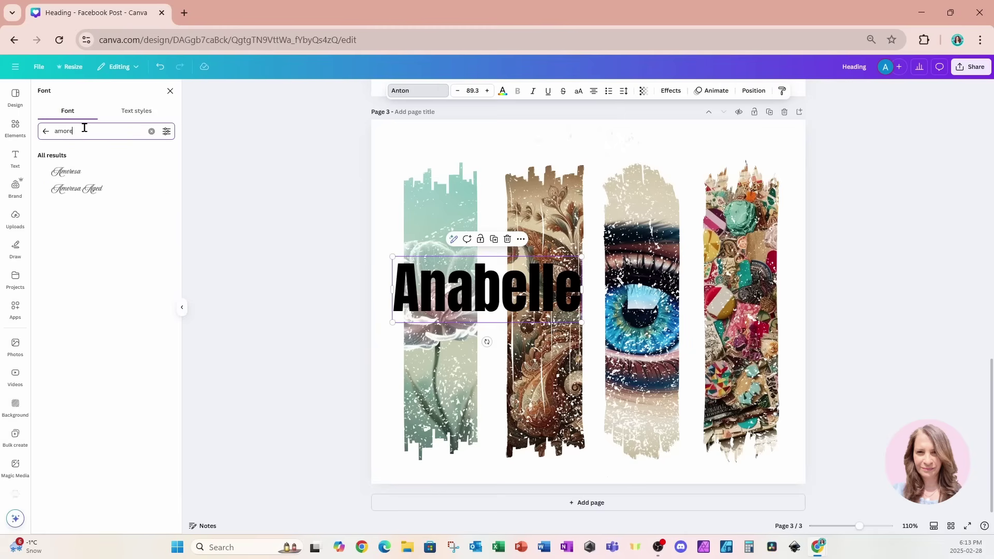
pyautogui.click(85, 173)
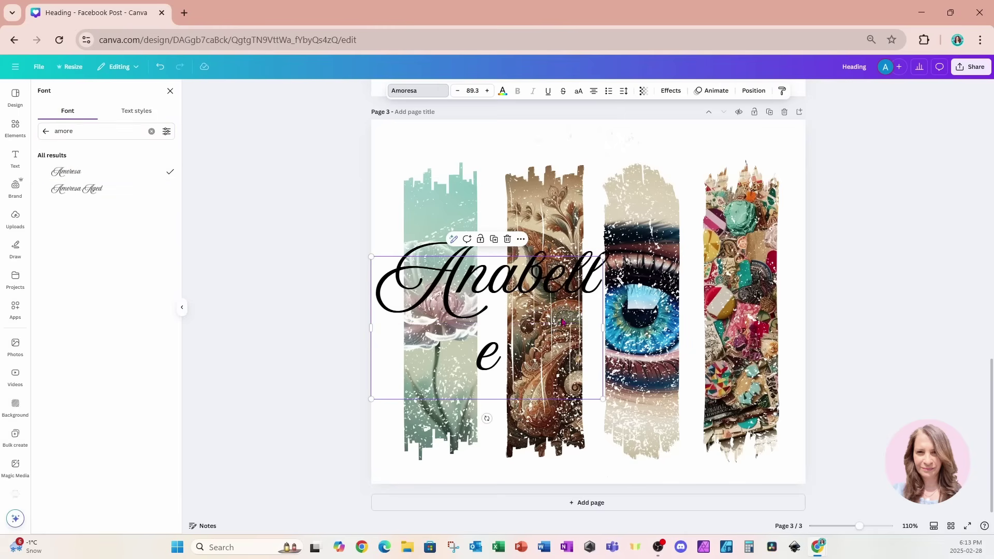
pyautogui.moveTo(605, 328); pyautogui.dragTo(641, 329)
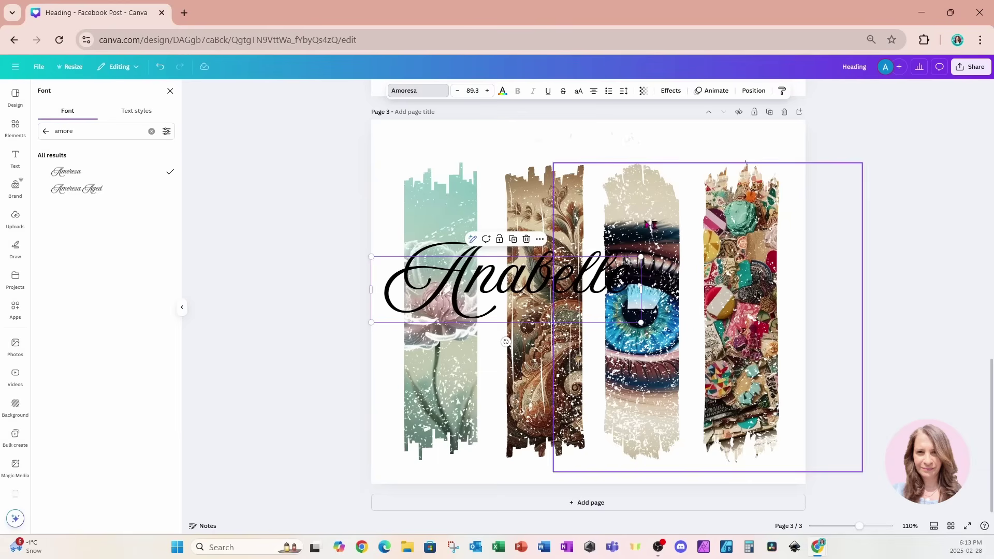
# Step: Apply a white Shadow effect to the name with offset 35 and transparency 80
pyautogui.click(671, 93)
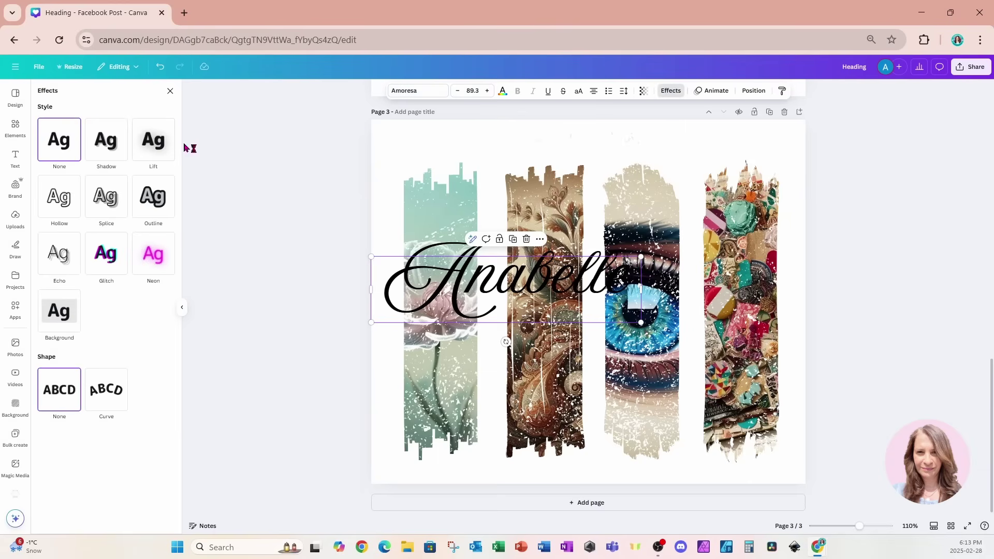
pyautogui.click(111, 150)
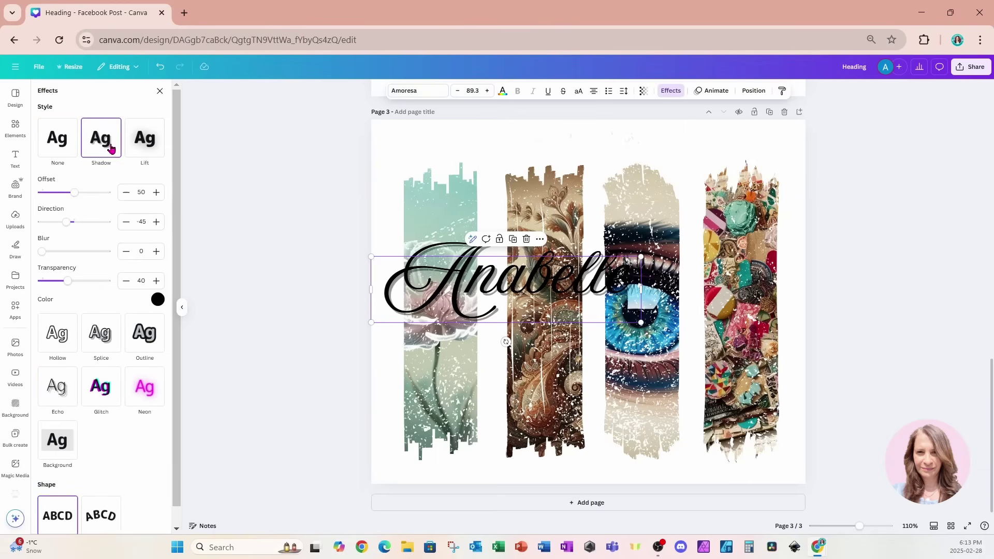
pyautogui.click(156, 300)
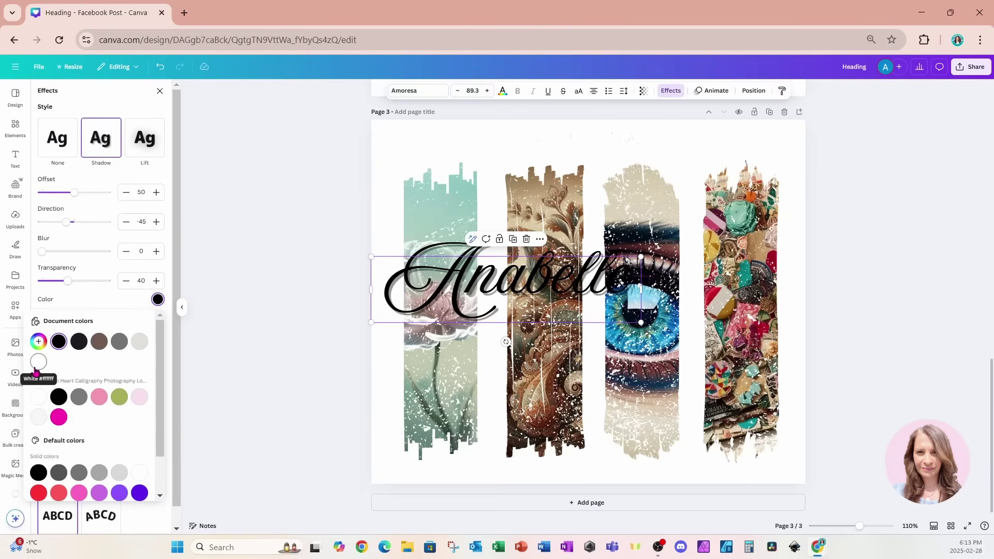
pyautogui.click(39, 397)
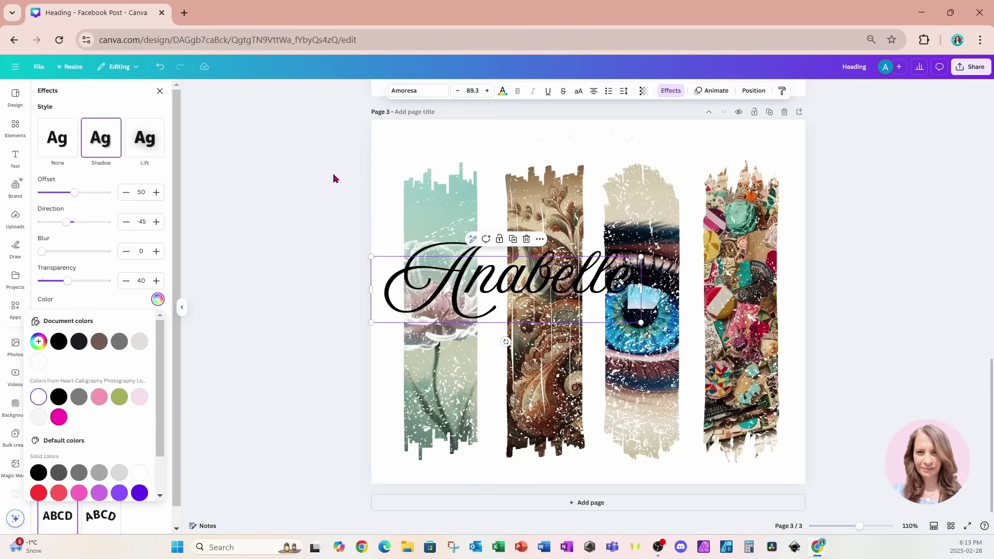
pyautogui.moveTo(73, 287); pyautogui.dragTo(90, 285)
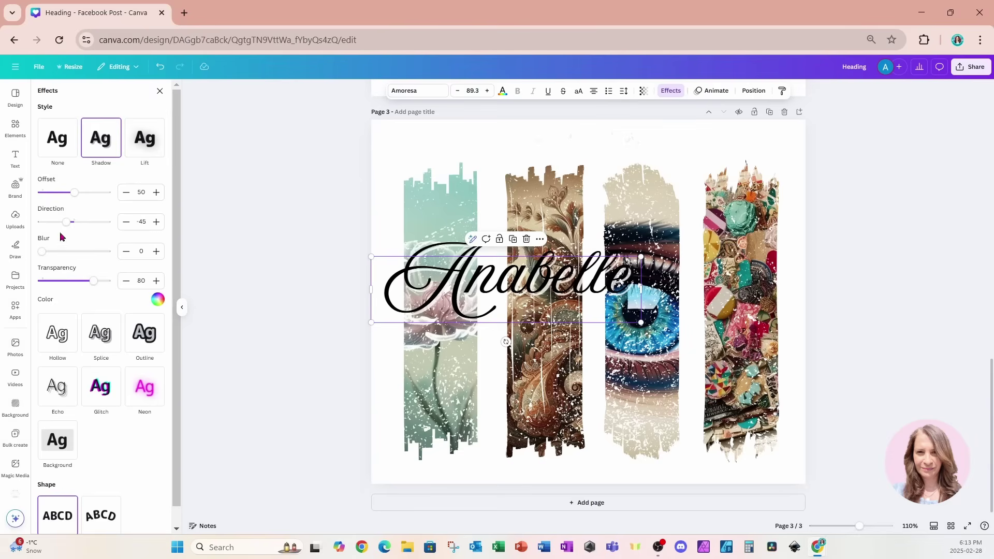
pyautogui.moveTo(74, 196); pyautogui.dragTo(65, 199)
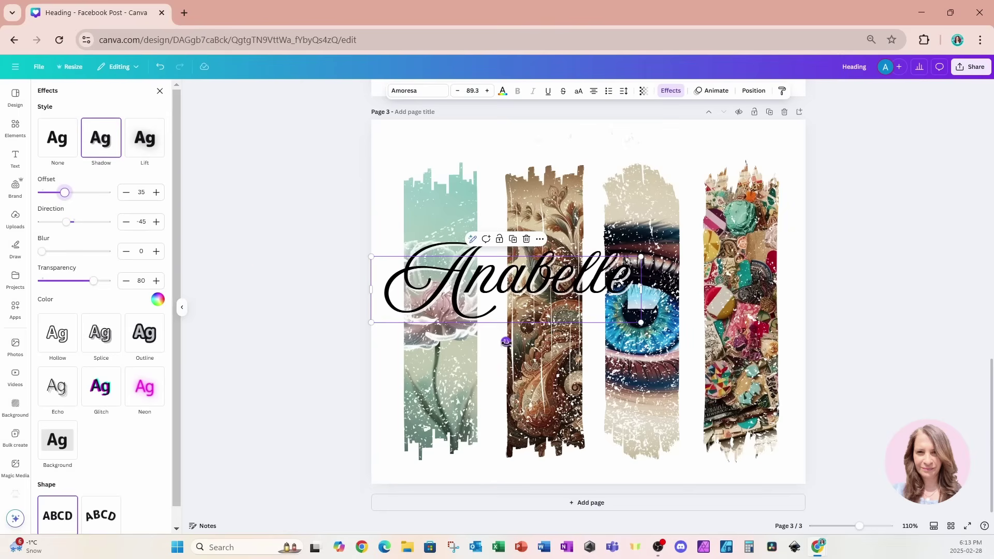
# Step: Rotate the name to read vertically upward and place it over the first picture strip
pyautogui.moveTo(506, 341); pyautogui.dragTo(558, 288)
pyautogui.moveTo(498, 360); pyautogui.dragTo(441, 388)
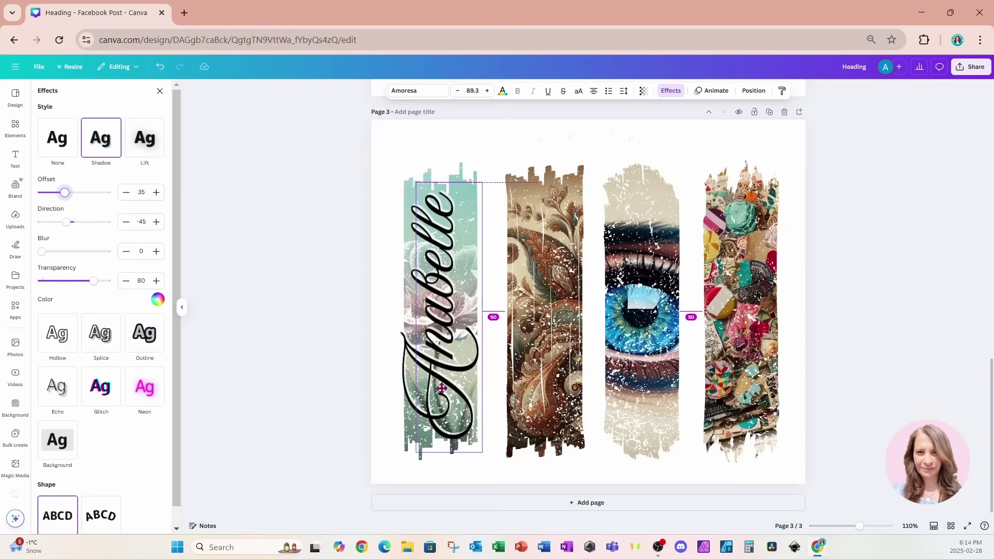
pyautogui.moveTo(442, 388); pyautogui.dragTo(443, 393)
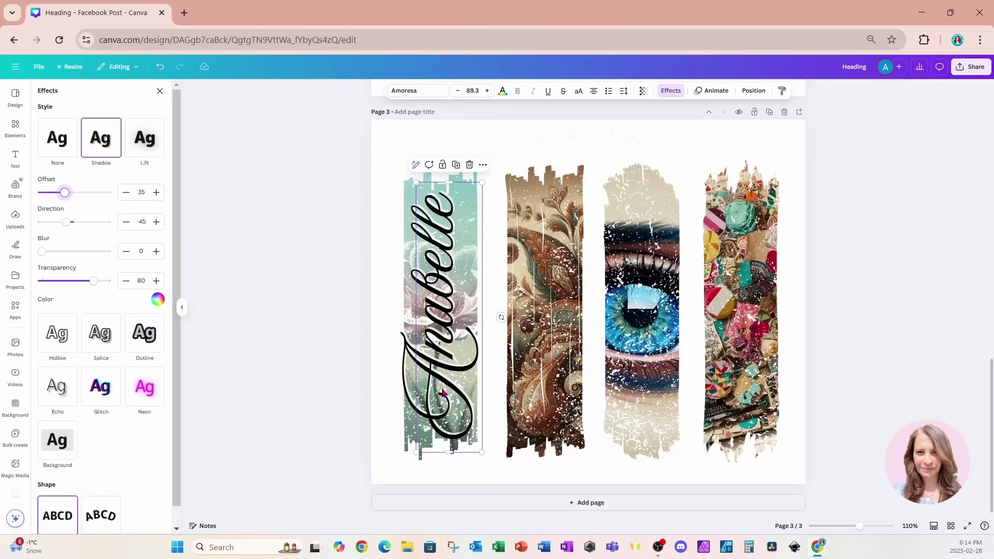
# Step: Search the elements for "pink flower" and show all matching graphics
pyautogui.click(17, 139)
pyautogui.click(97, 94)
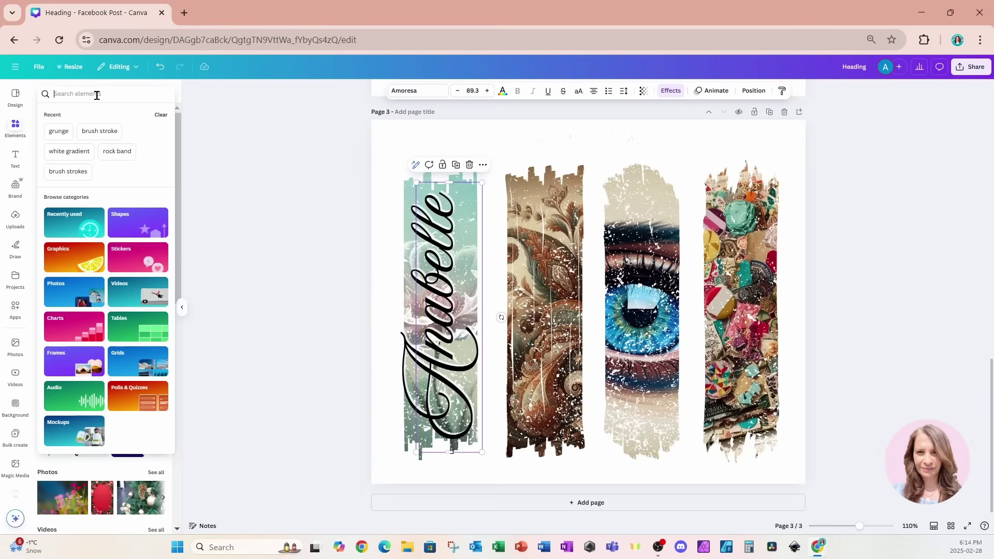
pyautogui.write('pink flower')
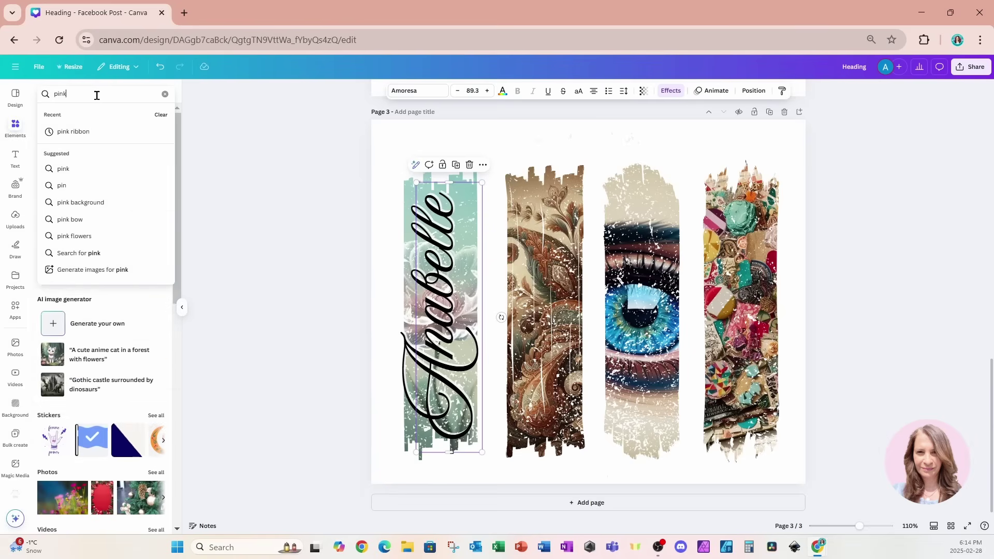
pyautogui.press('Return')
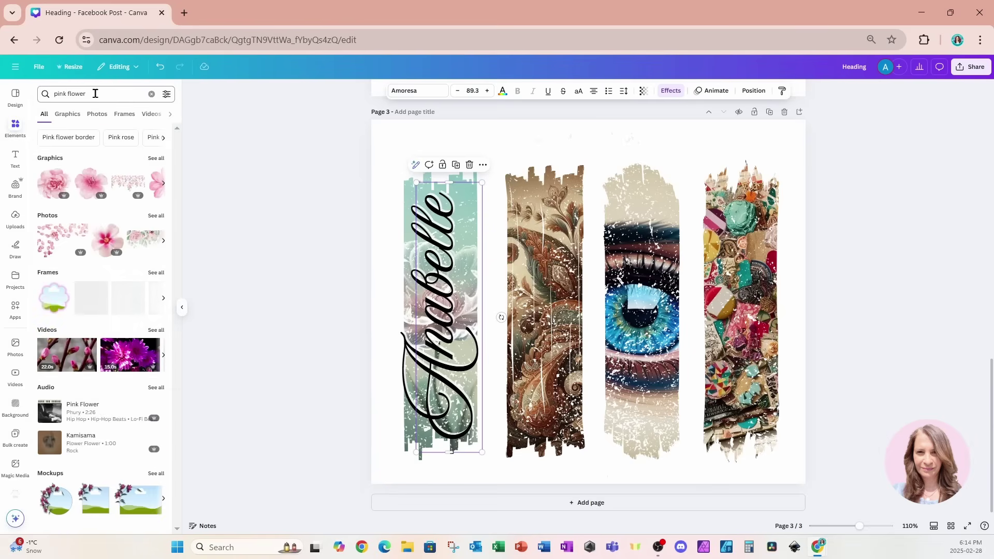
pyautogui.click(156, 158)
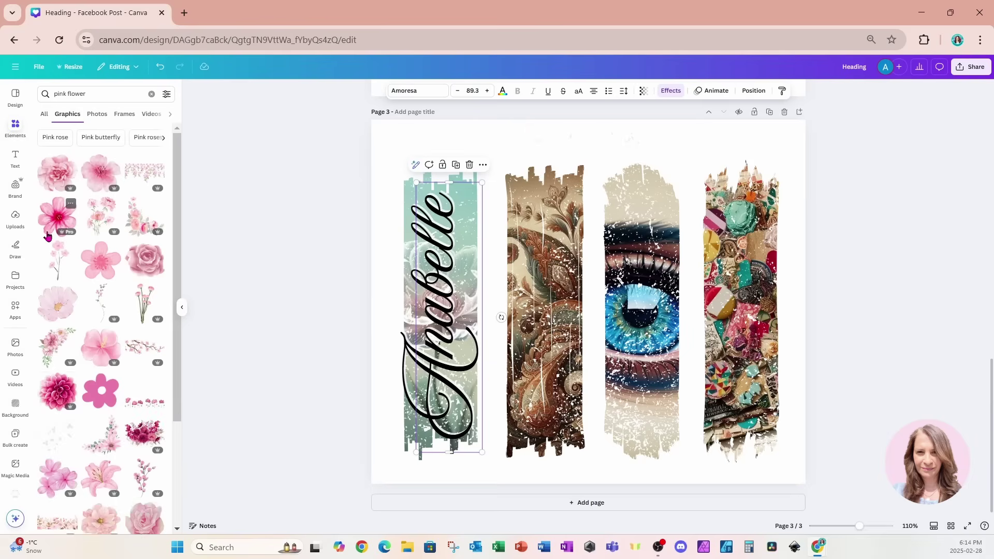
# Step: Add the bright pink flower with the dark red centre, resized and placed behind the vertical name's lower part, overlapping the second strip
pyautogui.click(47, 236)
pyautogui.moveTo(732, 156); pyautogui.dragTo(585, 299)
pyautogui.moveTo(492, 351); pyautogui.dragTo(468, 338)
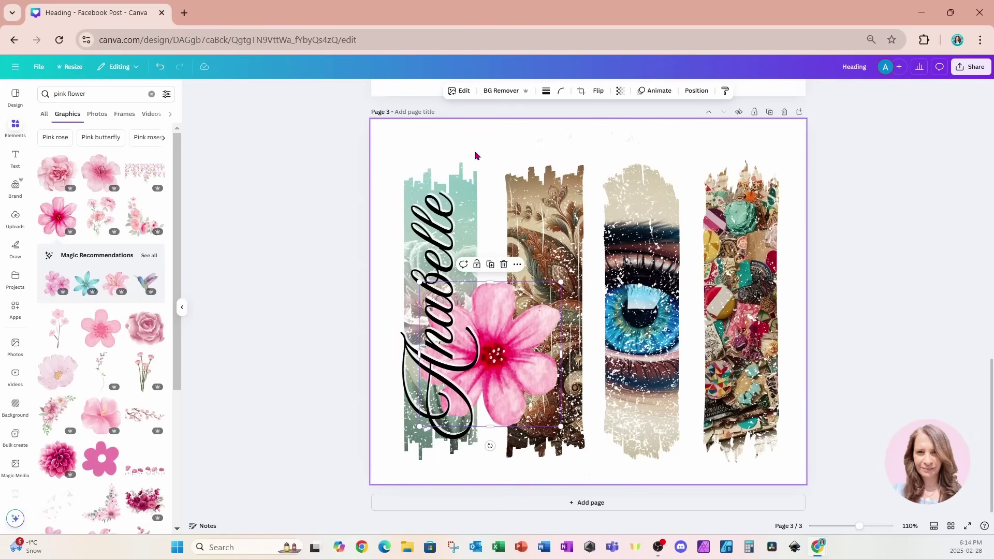
# Step: Stretch the teal, eye and paisley picture strips upward on page 3 so their upper ends come close to the page's upper edge
pyautogui.click(696, 93)
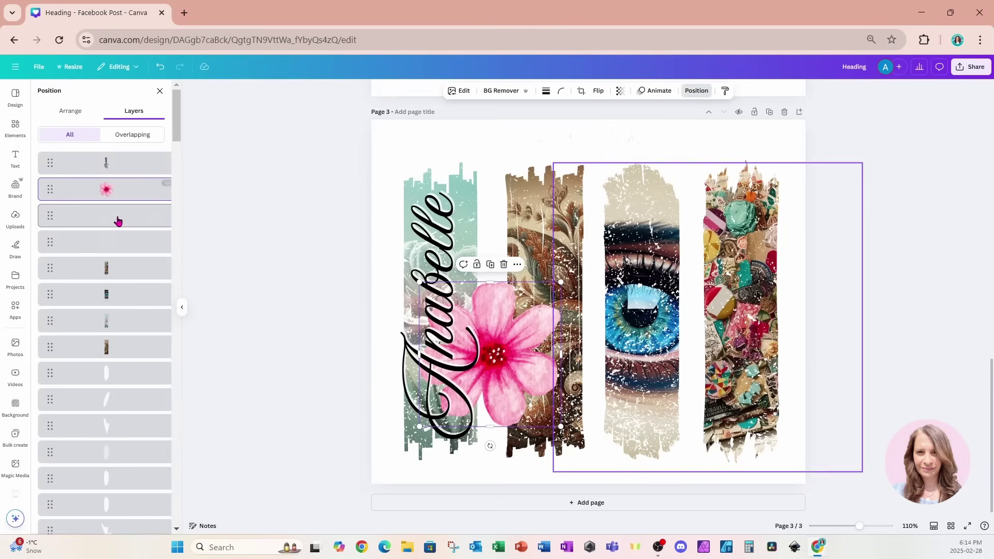
pyautogui.click(142, 322)
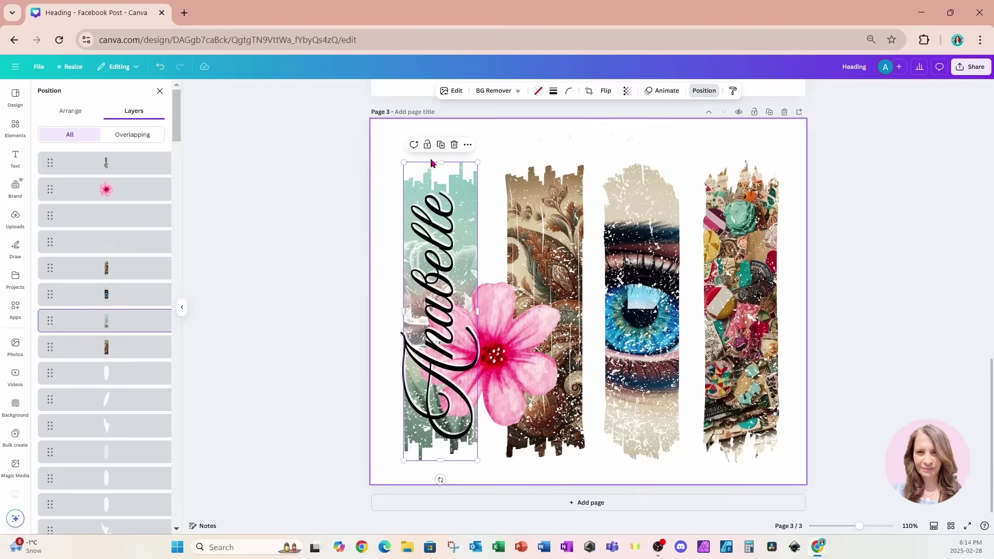
pyautogui.moveTo(439, 162); pyautogui.dragTo(439, 133)
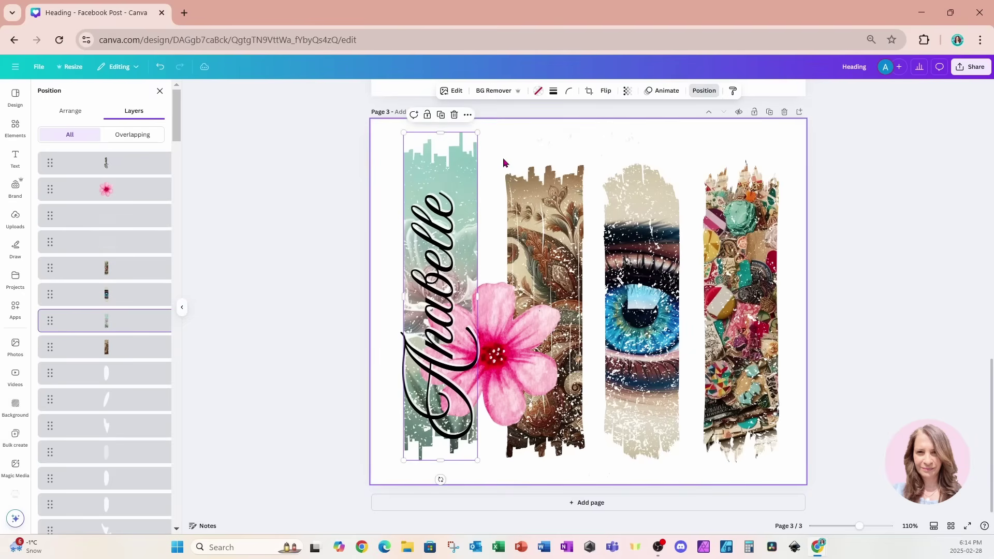
pyautogui.click(147, 298)
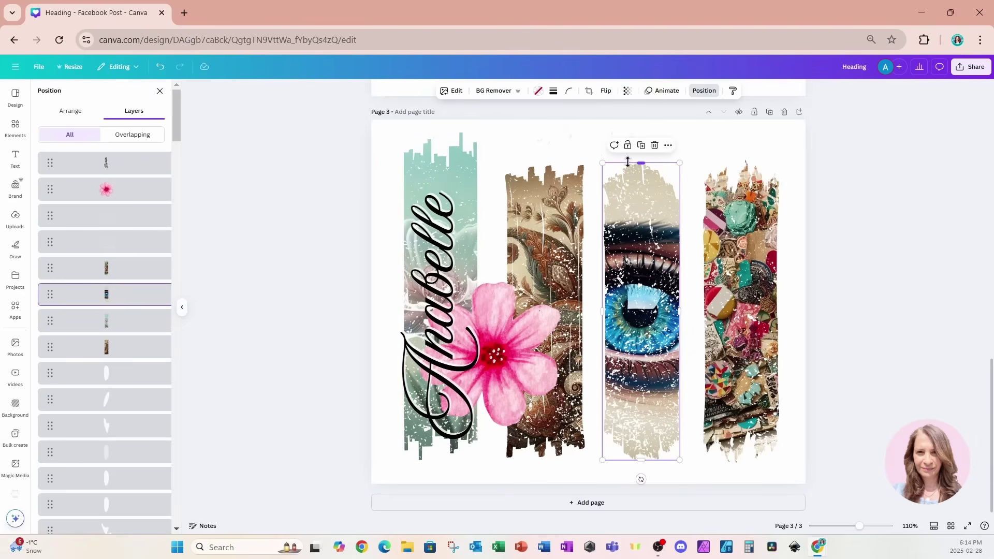
pyautogui.moveTo(636, 164); pyautogui.dragTo(636, 143)
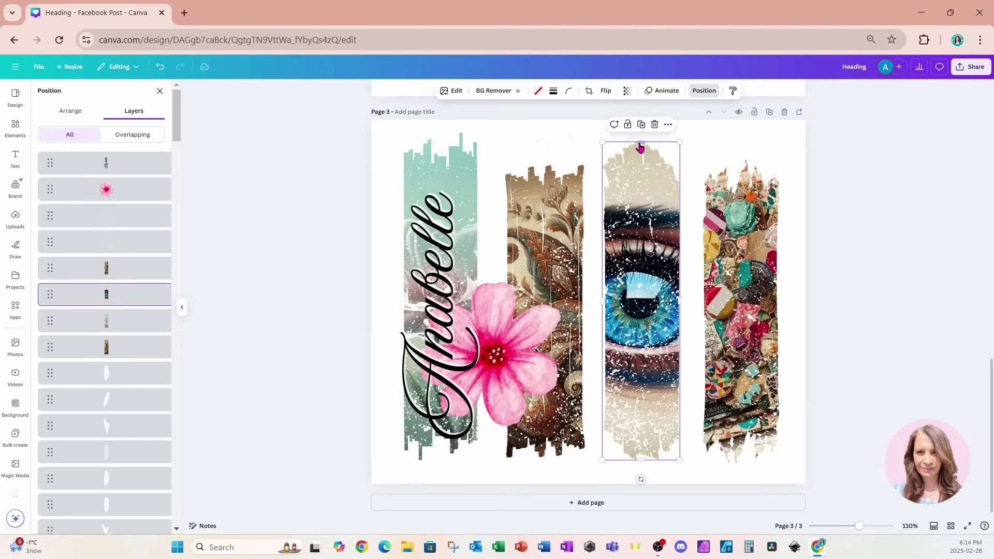
pyautogui.click(104, 346)
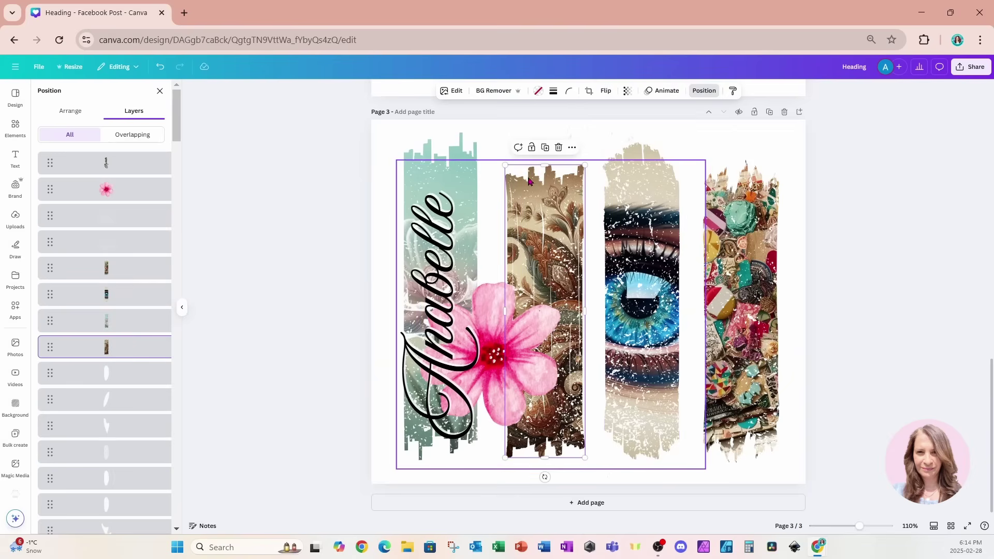
pyautogui.moveTo(540, 167); pyautogui.dragTo(540, 132)
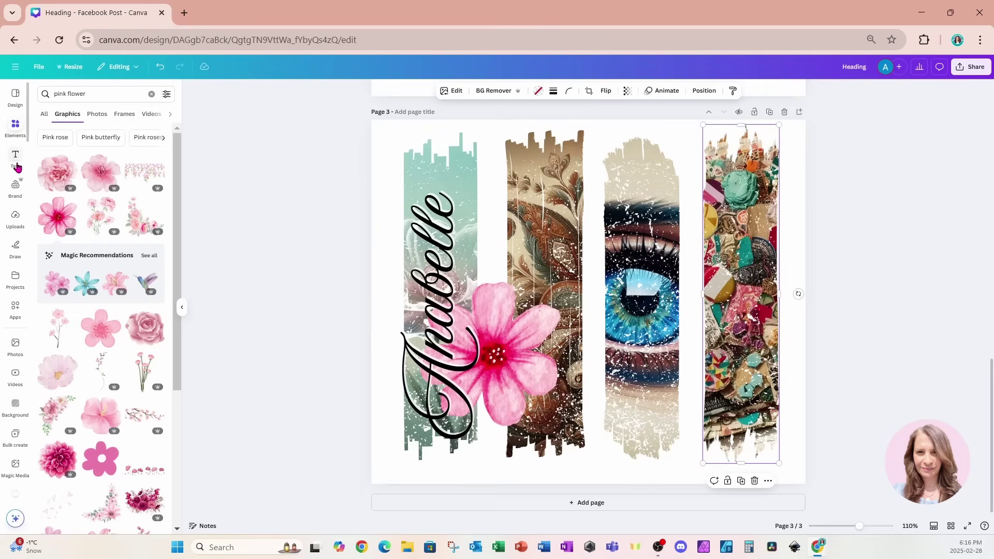
# Step: Add a heading reading 1967, enlarge it to size 190 and place it over the lower part of the third and fourth strips
pyautogui.click(16, 165)
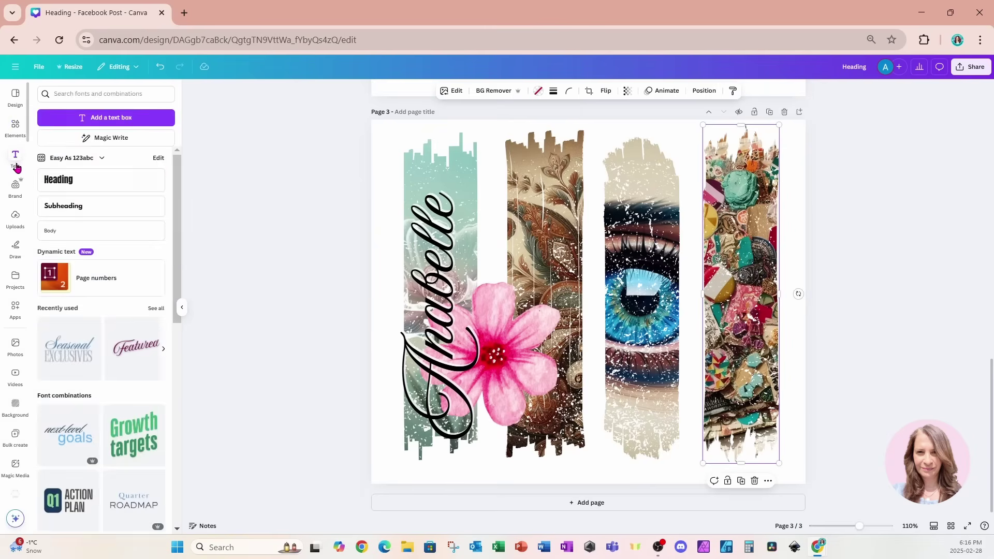
pyautogui.click(57, 180)
pyautogui.write('1')
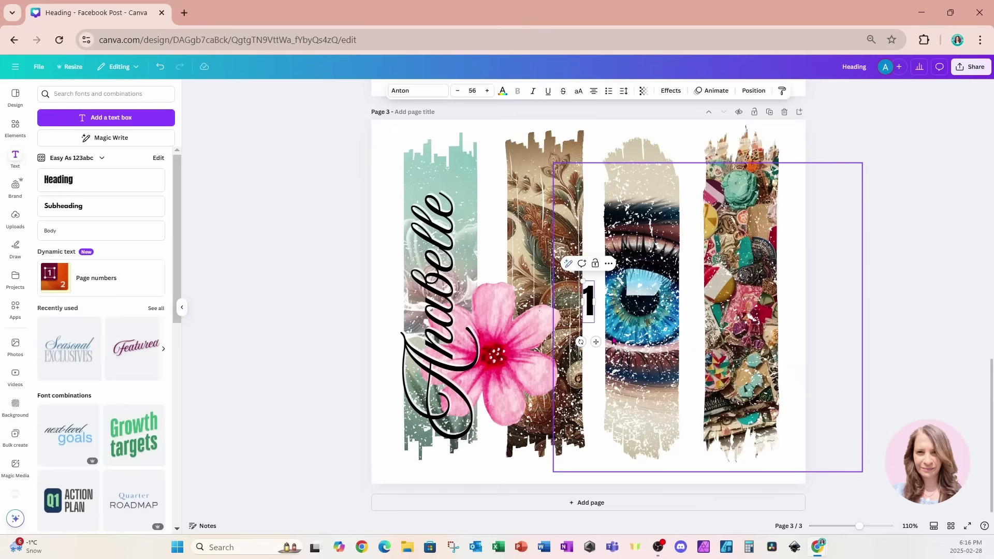
pyautogui.write('9')
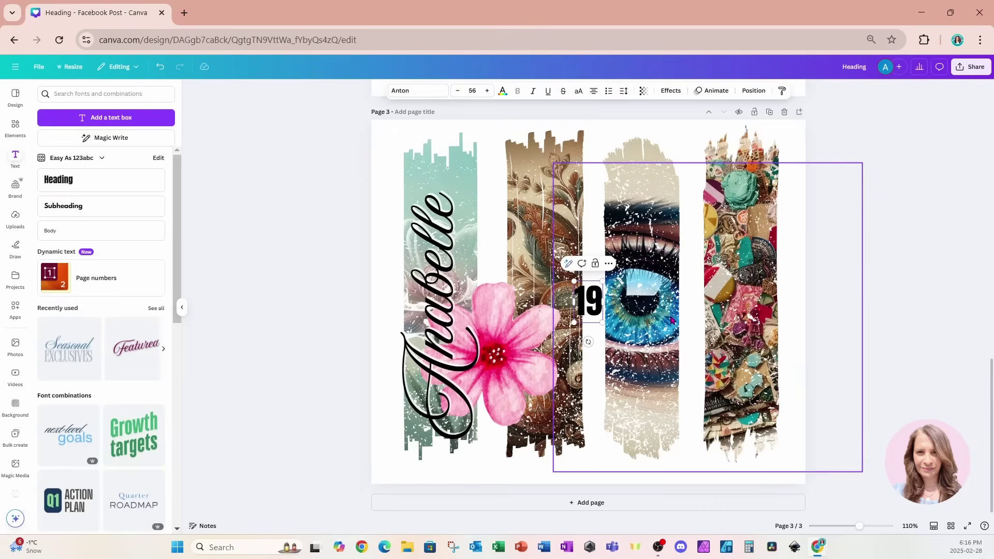
pyautogui.write('67')
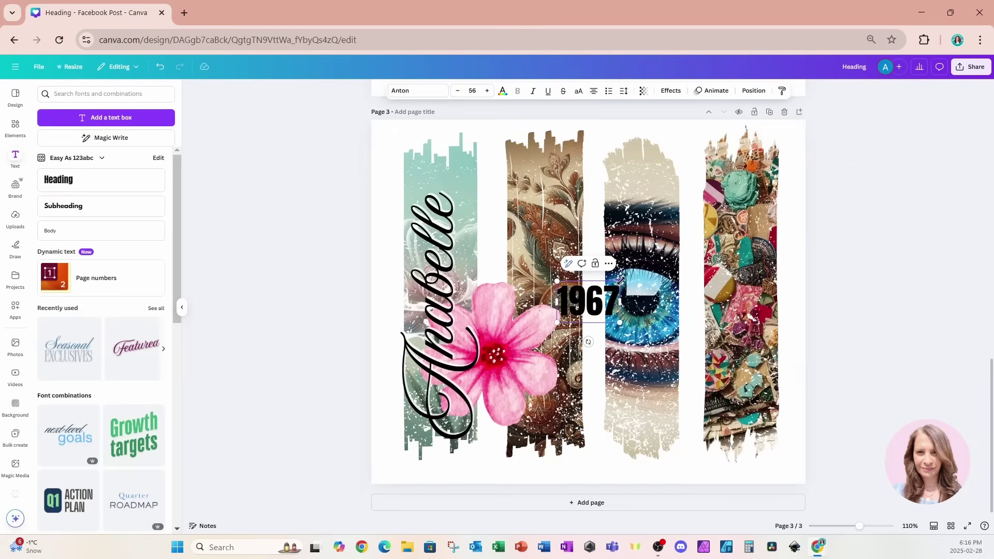
pyautogui.moveTo(620, 281); pyautogui.dragTo(793, 209)
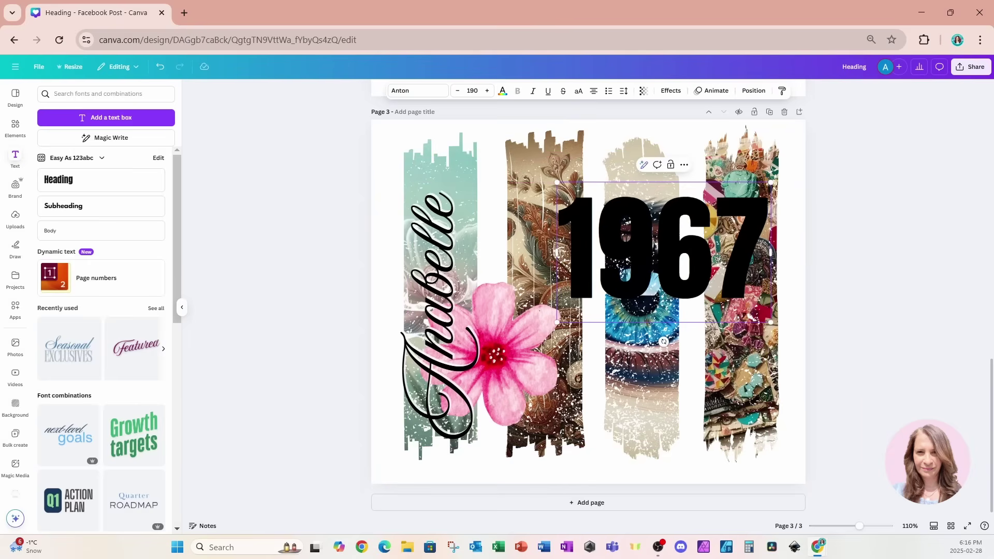
pyautogui.moveTo(763, 281); pyautogui.dragTo(764, 436)
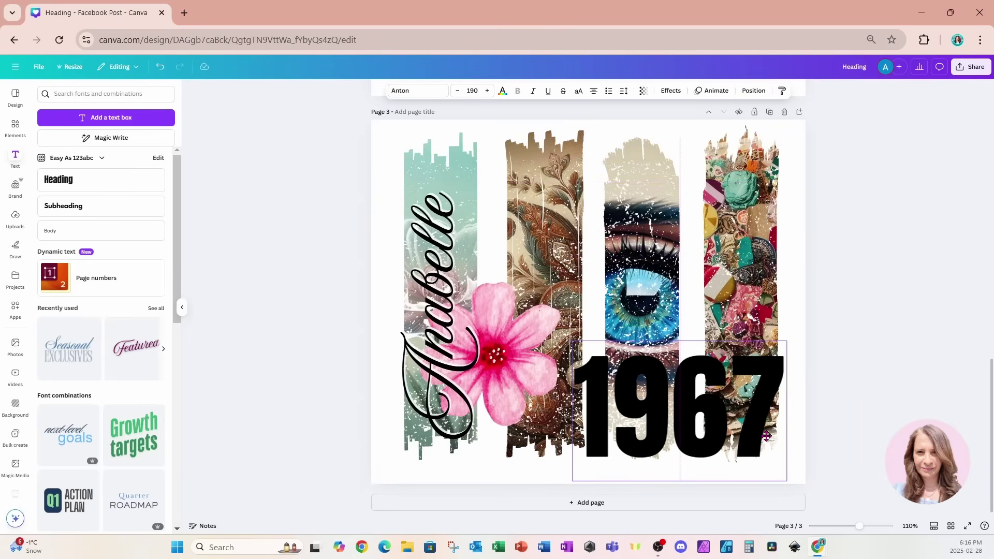
pyautogui.moveTo(766, 436); pyautogui.dragTo(762, 438)
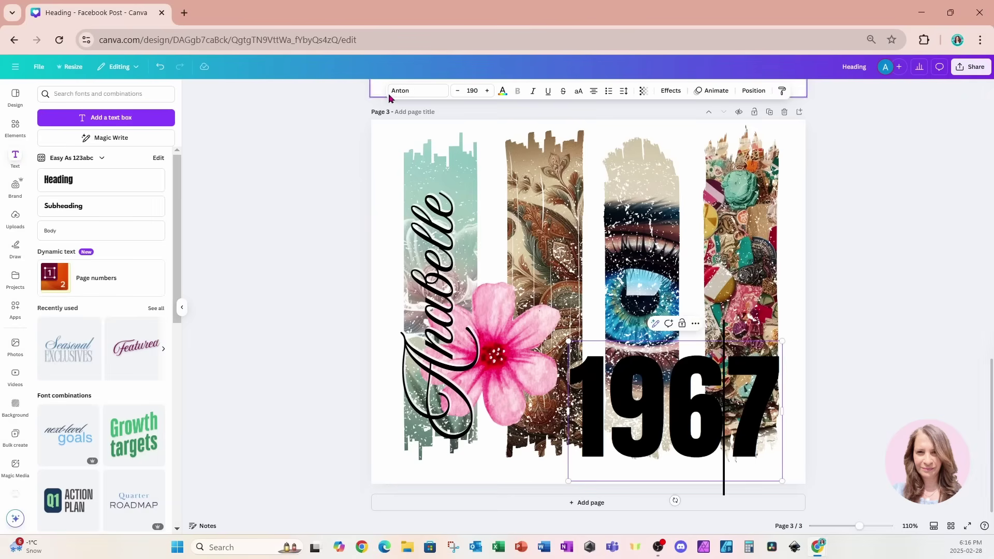
# Step: Search the fonts for "lava pro" and set the number 1967 in Lava Pro Grunge
pyautogui.click(415, 91)
pyautogui.moveTo(97, 131); pyautogui.dragTo(32, 135)
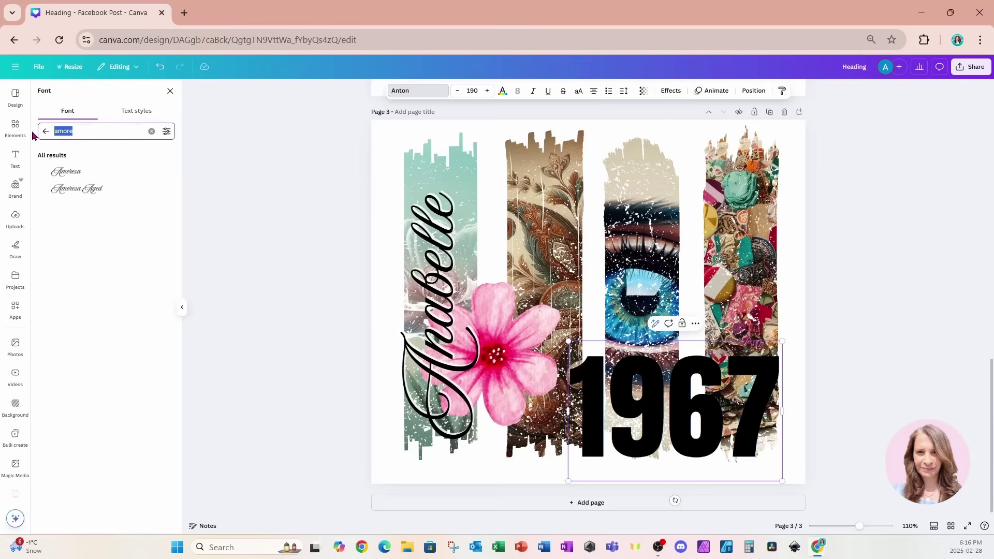
pyautogui.write('lava pro')
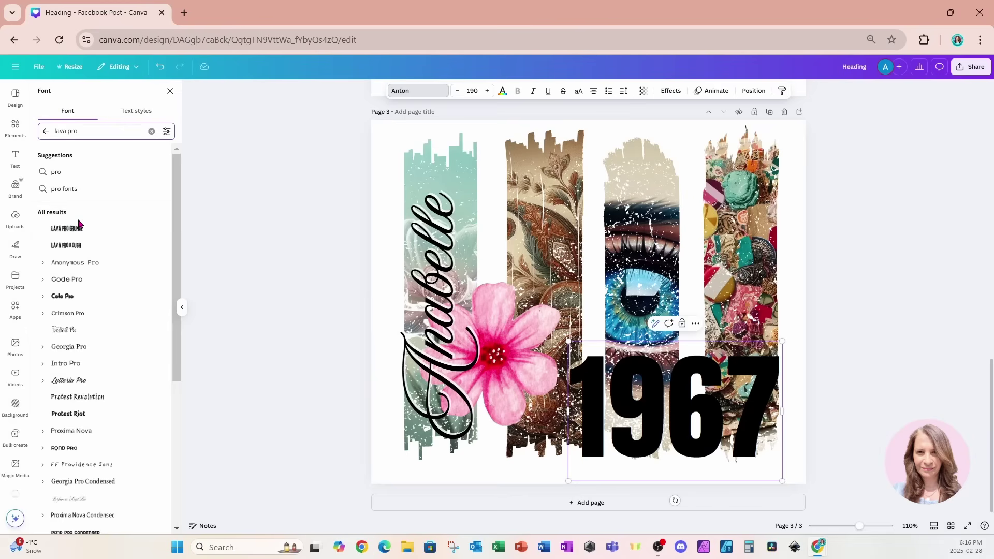
pyautogui.click(79, 236)
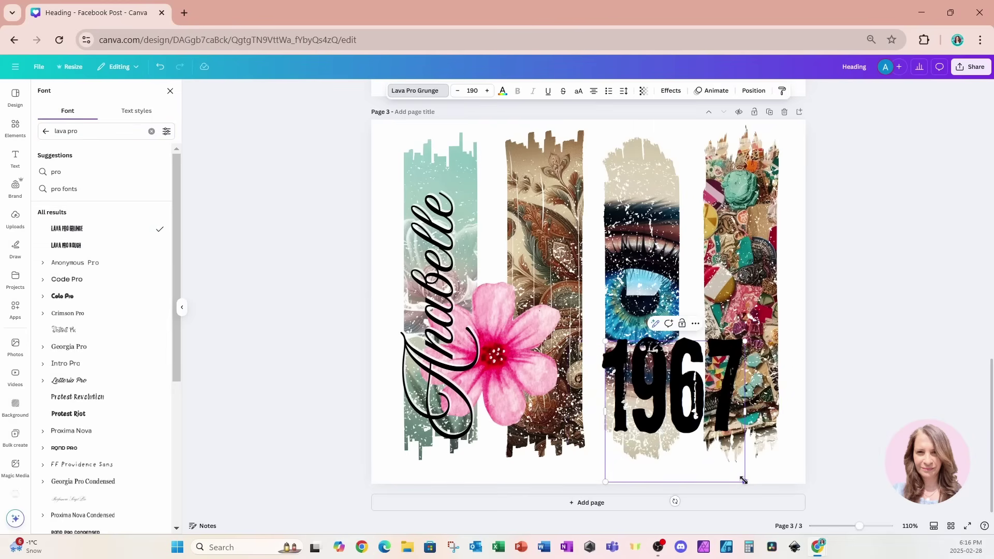
# Step: Apply a white Outline effect to the 1967 text and enlarge the text to size 237
pyautogui.click(667, 91)
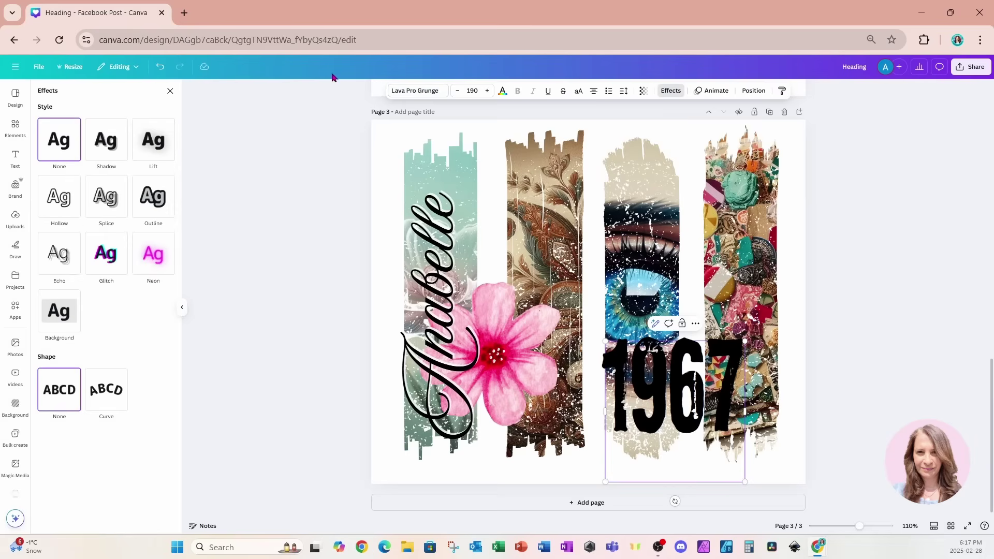
pyautogui.click(152, 203)
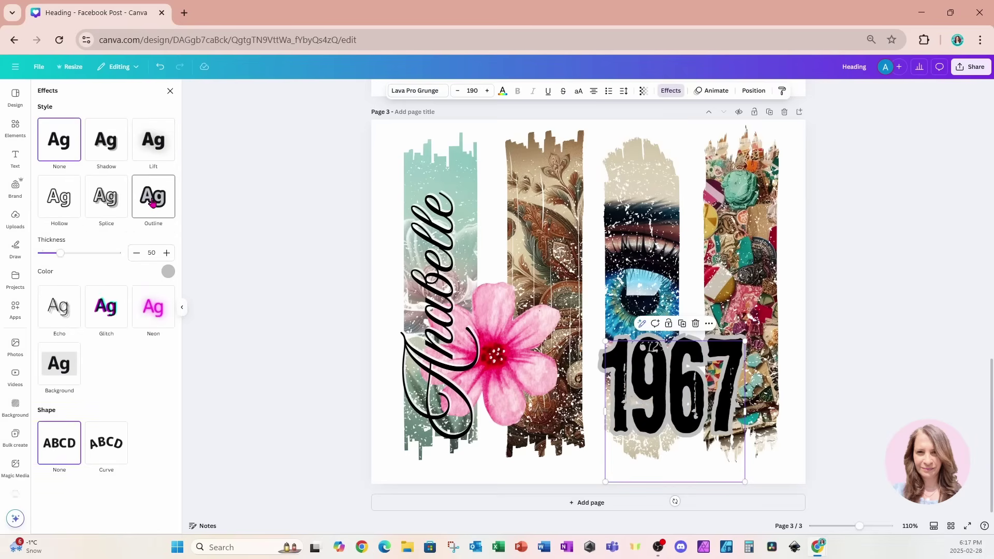
pyautogui.click(166, 272)
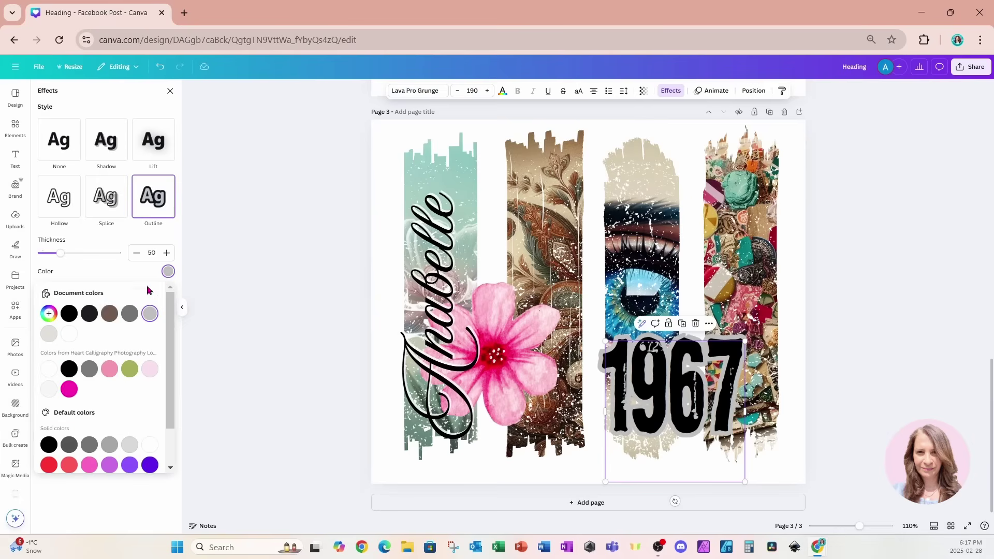
pyautogui.click(49, 368)
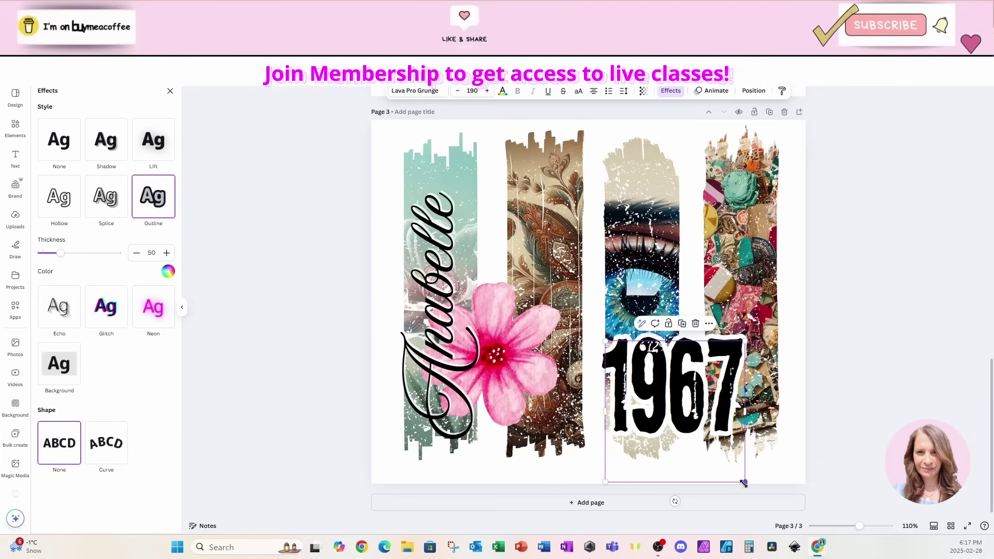
pyautogui.moveTo(745, 483); pyautogui.dragTo(796, 509)
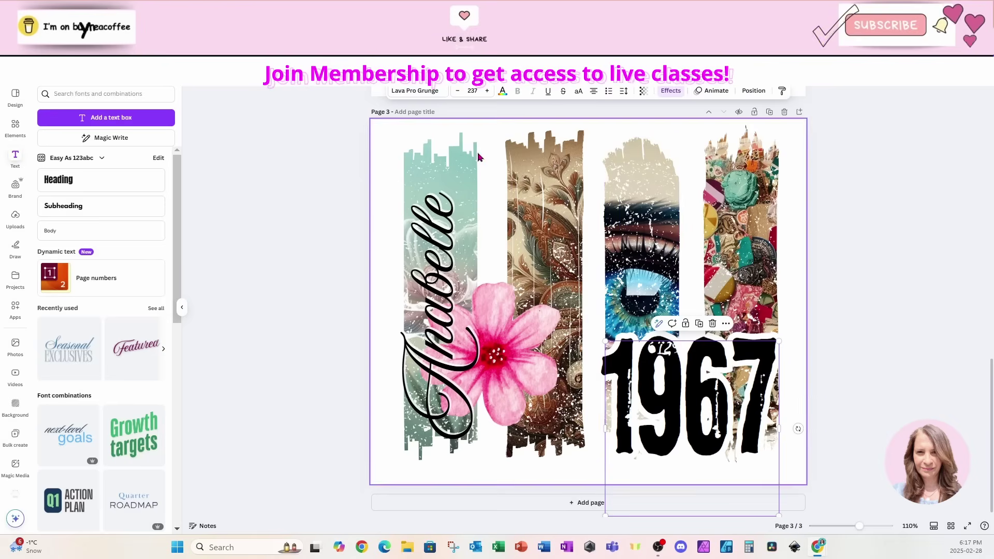
# Step: Widen all four picture strips to the right so that only narrow gaps remain between them
pyautogui.click(457, 155)
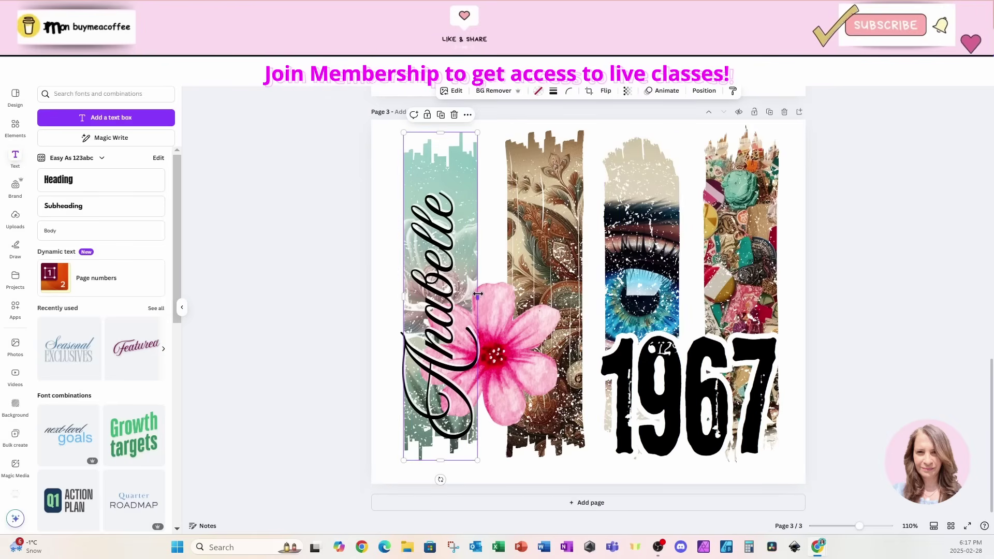
pyautogui.moveTo(477, 296); pyautogui.dragTo(495, 297)
pyautogui.click(496, 300)
pyautogui.click(573, 164)
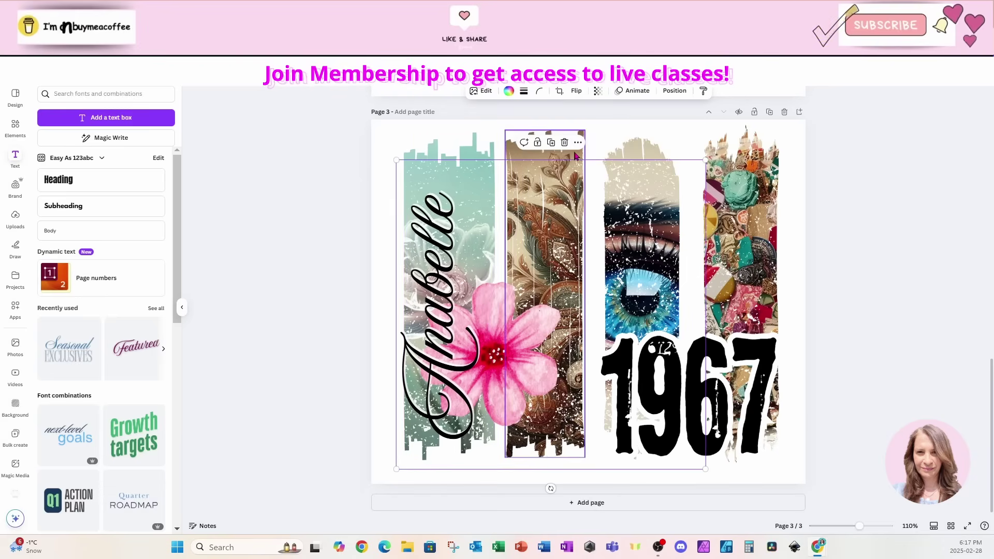
pyautogui.moveTo(583, 294); pyautogui.dragTo(598, 294)
pyautogui.click(661, 153)
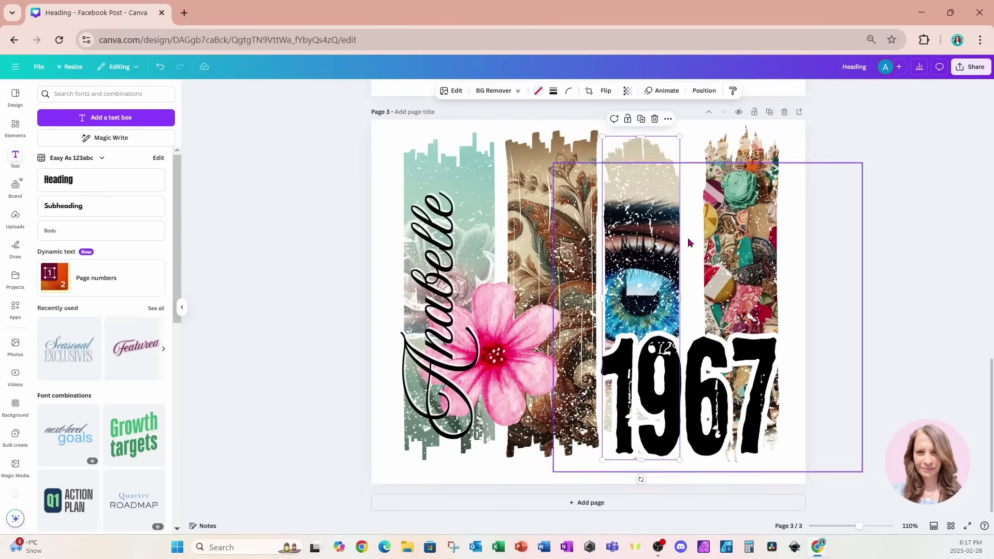
pyautogui.moveTo(680, 298); pyautogui.dragTo(692, 298)
pyautogui.click(714, 357)
pyautogui.click(765, 173)
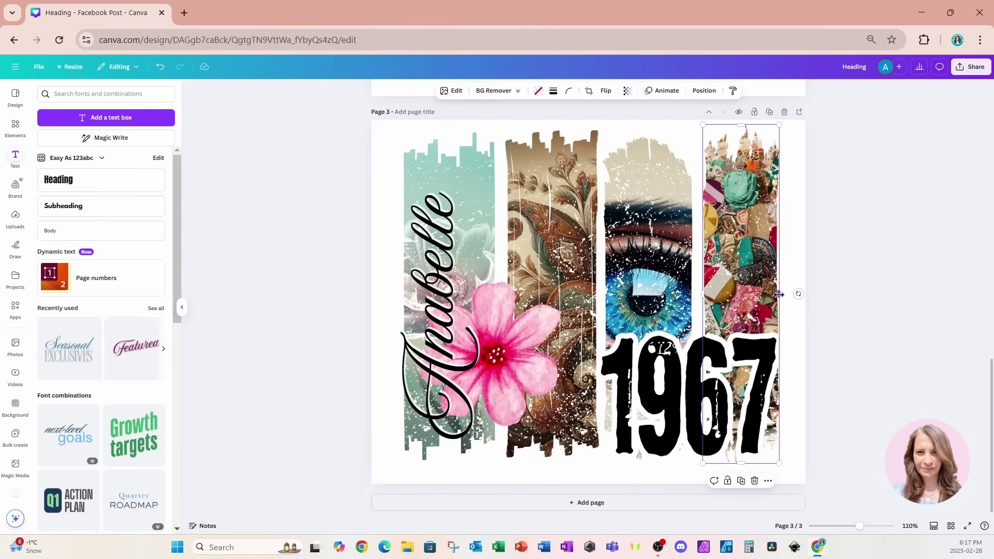
pyautogui.moveTo(780, 292); pyautogui.dragTo(796, 290)
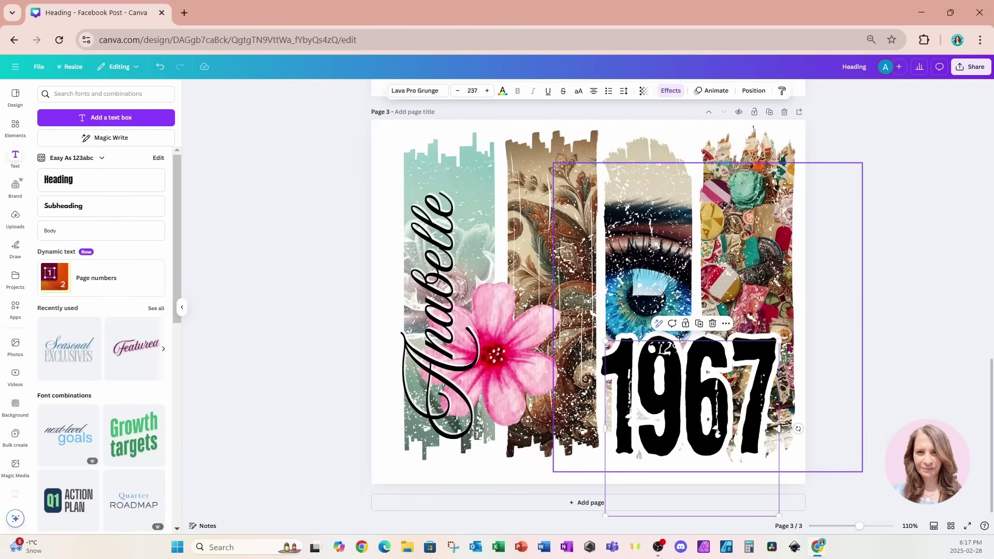
# Step: Select everything on page 3 and nudge the whole design slightly left to centre it on the page
pyautogui.hotkey('ctrl', 'a')
pyautogui.hotkey('shift', 'Left')
pyautogui.hotkey('shift', 'Left')
pyautogui.click(299, 295)
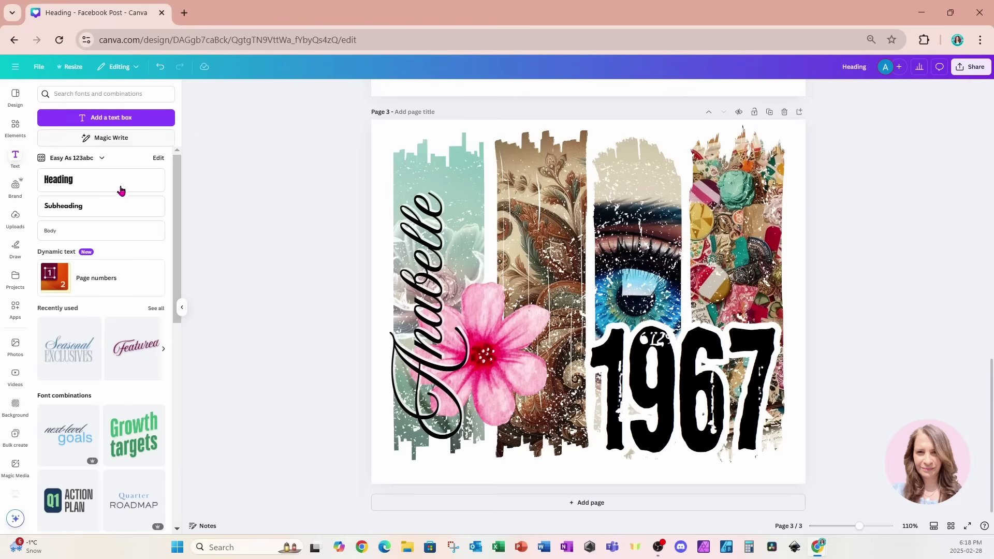
# Step: Clear the pictures out of the first, third and fourth brush stroke frames on page 2
pyautogui.scroll(4, 473, 323)
pyautogui.scroll(2, 473, 323)
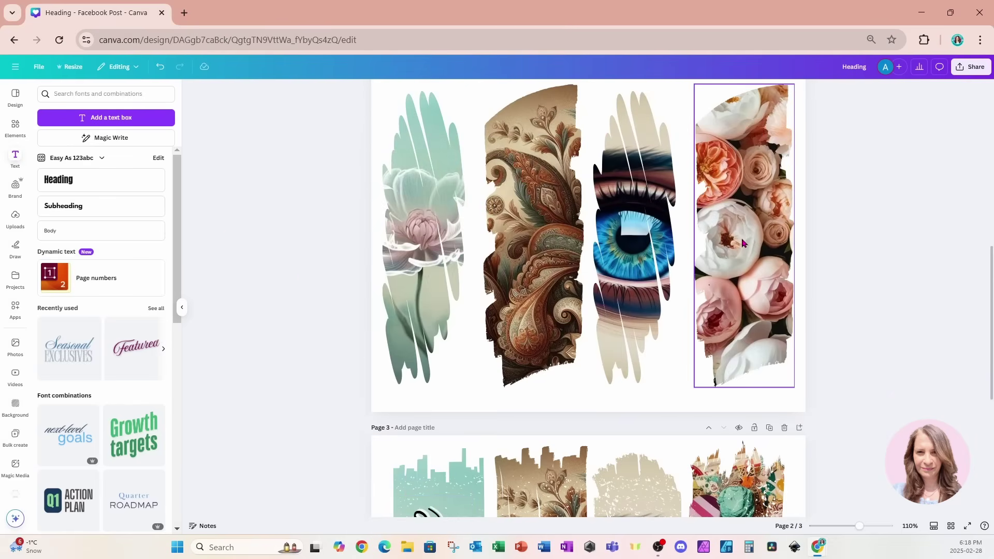
pyautogui.click(539, 261)
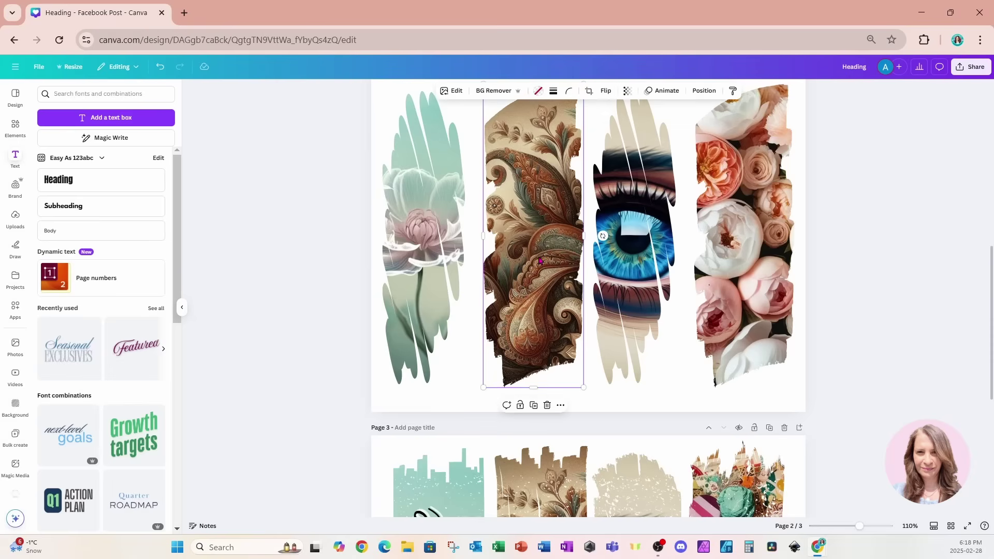
pyautogui.click(457, 249)
pyautogui.hotkey('ctrl', 'v')
pyautogui.click(612, 246)
pyautogui.hotkey('ctrl', 'v')
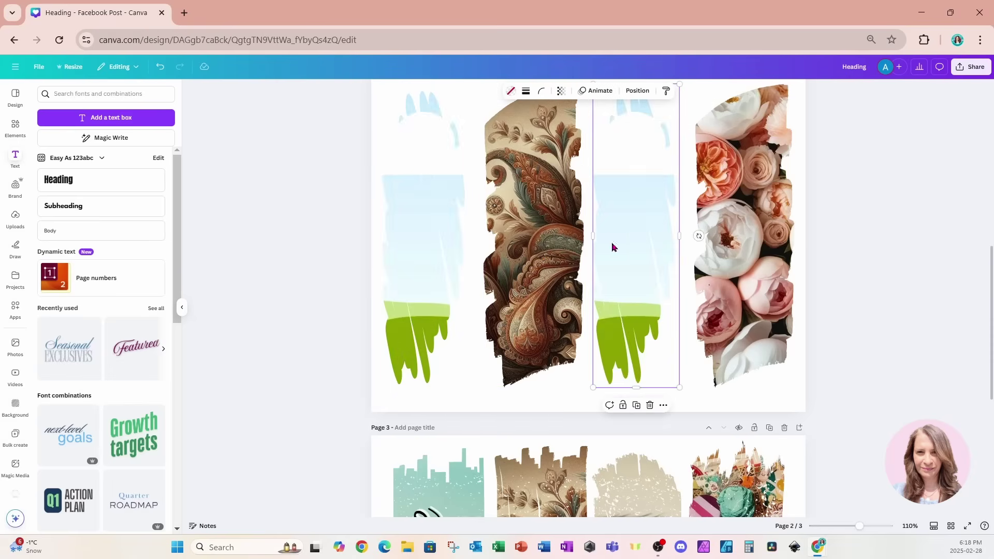
pyautogui.click(711, 250)
pyautogui.hotkey('ctrl', 'v')
# Step: Delete the three emptied brush stroke frames on page 2, keeping only the paisley strip
pyautogui.click(659, 262)
pyautogui.press('Delete')
pyautogui.click(723, 257)
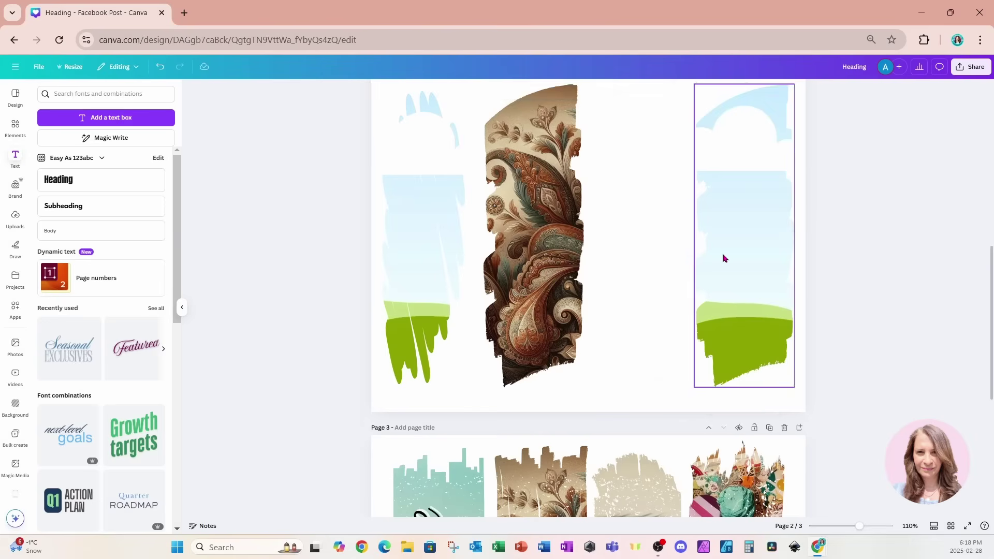
pyautogui.press('Delete')
pyautogui.click(446, 298)
pyautogui.press('Delete')
# Step: Rotate the paisley strip a quarter turn clockwise, resize it into a tall, narrow strip and move it to the middle of page 2
pyautogui.click(519, 301)
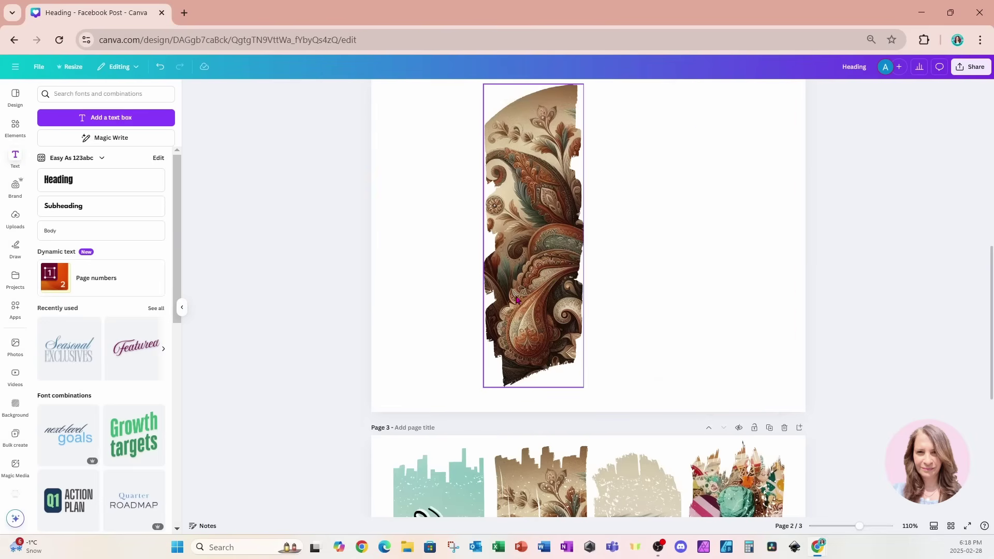
pyautogui.scroll(1, 519, 301)
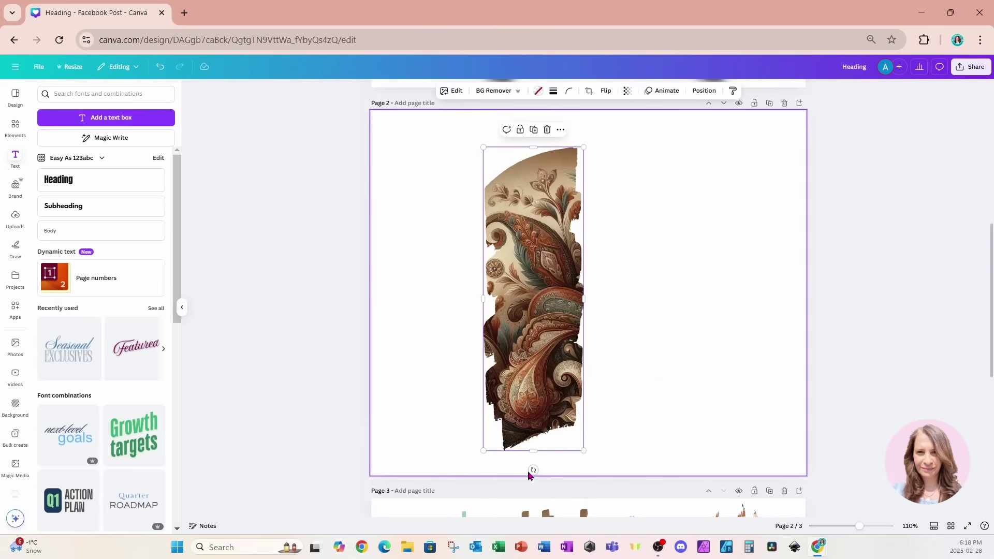
pyautogui.moveTo(532, 469); pyautogui.dragTo(377, 298)
pyautogui.moveTo(686, 304); pyautogui.dragTo(441, 305)
pyautogui.moveTo(413, 249); pyautogui.dragTo(406, 151)
pyautogui.moveTo(411, 348); pyautogui.dragTo(406, 460)
pyautogui.moveTo(441, 306); pyautogui.dragTo(483, 308)
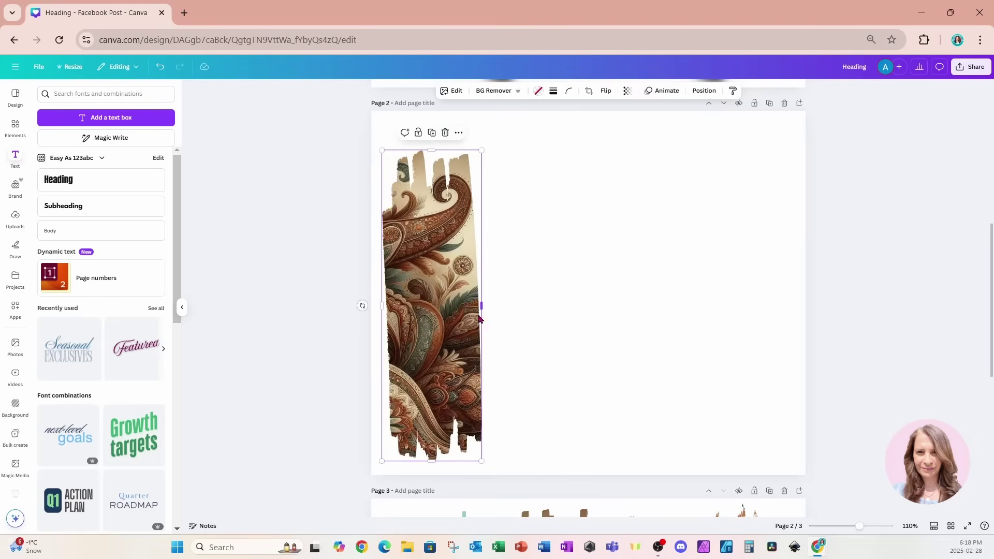
pyautogui.moveTo(433, 348); pyautogui.dragTo(581, 340)
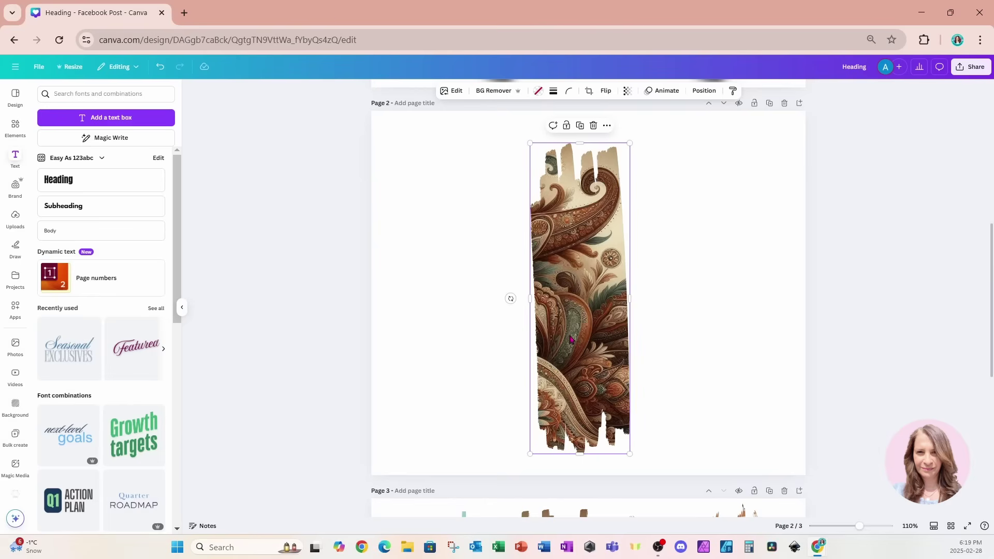
# Step: Rotate the paisley picture inside its frame a quarter turn counterclockwise so the pattern stands upright
pyautogui.doubleClick(569, 337)
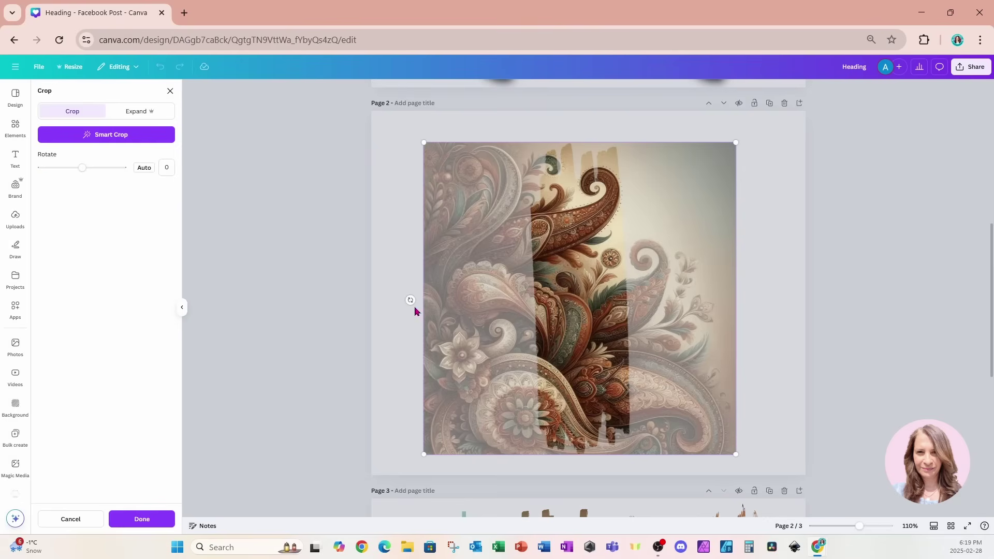
pyautogui.moveTo(410, 299); pyautogui.dragTo(576, 450)
pyautogui.click(764, 363)
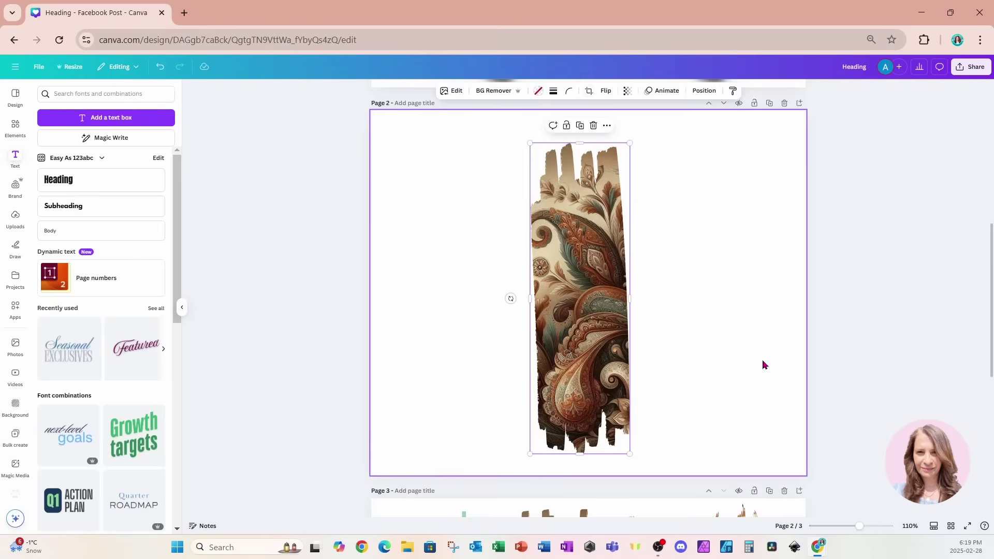
pyautogui.scroll(-7, 764, 364)
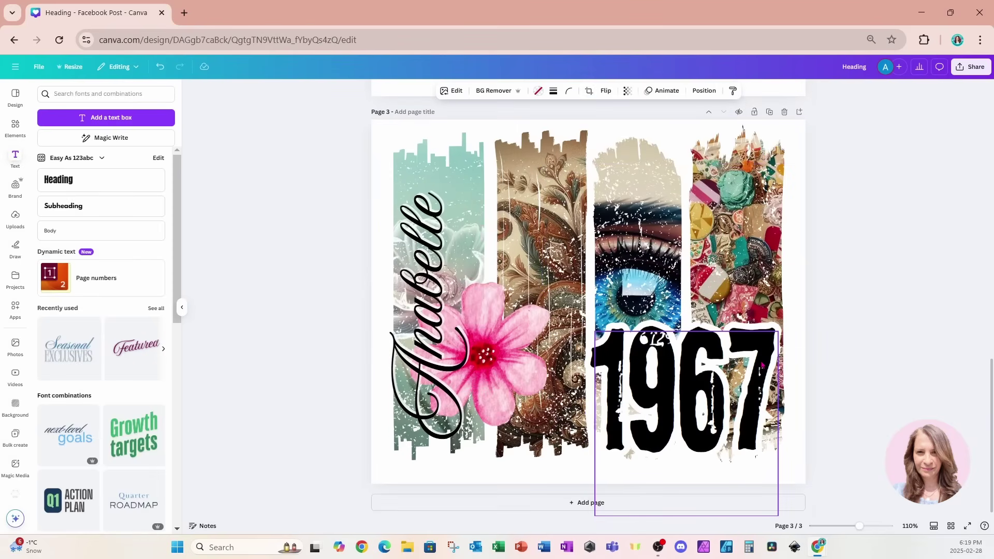